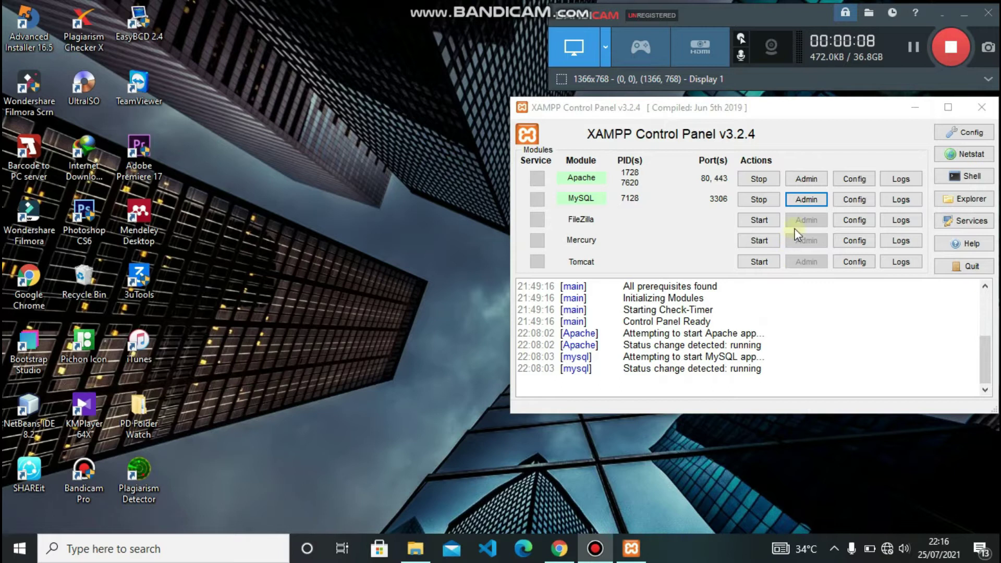
- Open phpMyAdmin from XAMPP and select the fixed_asset database to list its six tables
{"action": "left_click", "coordinate": [806, 199]}
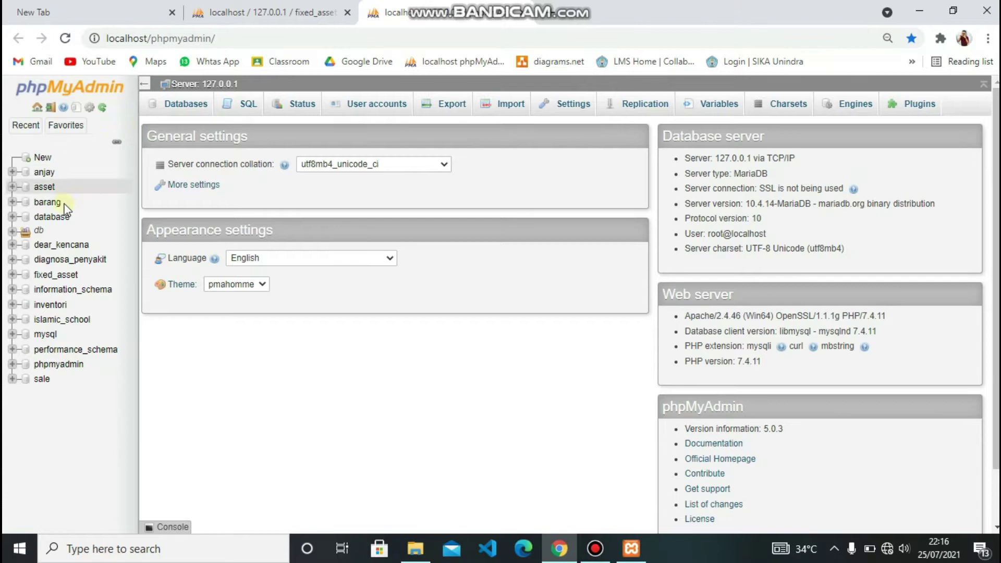
{"action": "left_click", "coordinate": [59, 278]}
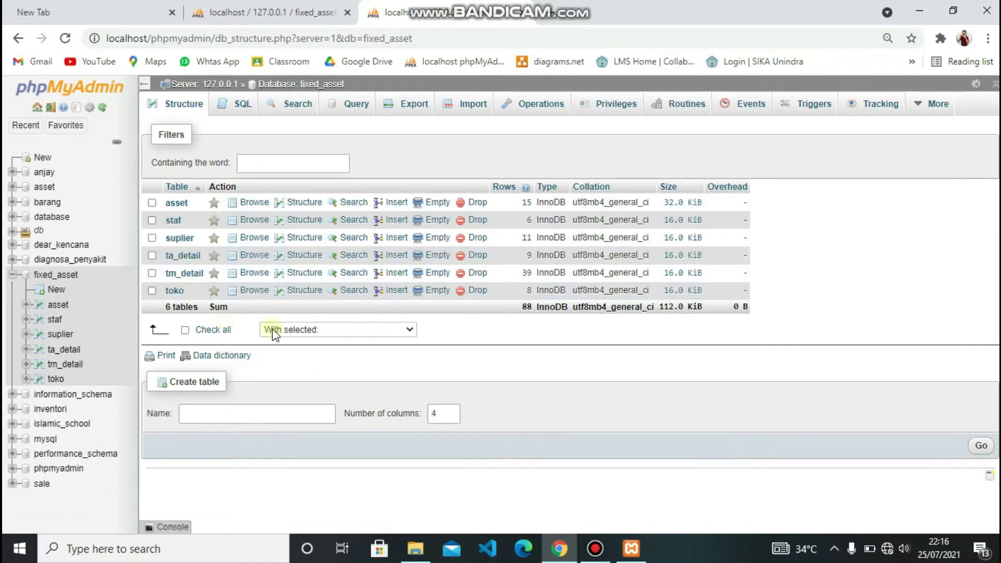
- Review the fixed_asset Import page without choosing a file, then return to the dist folder in File Explorer
{"action": "left_click", "coordinate": [474, 114]}
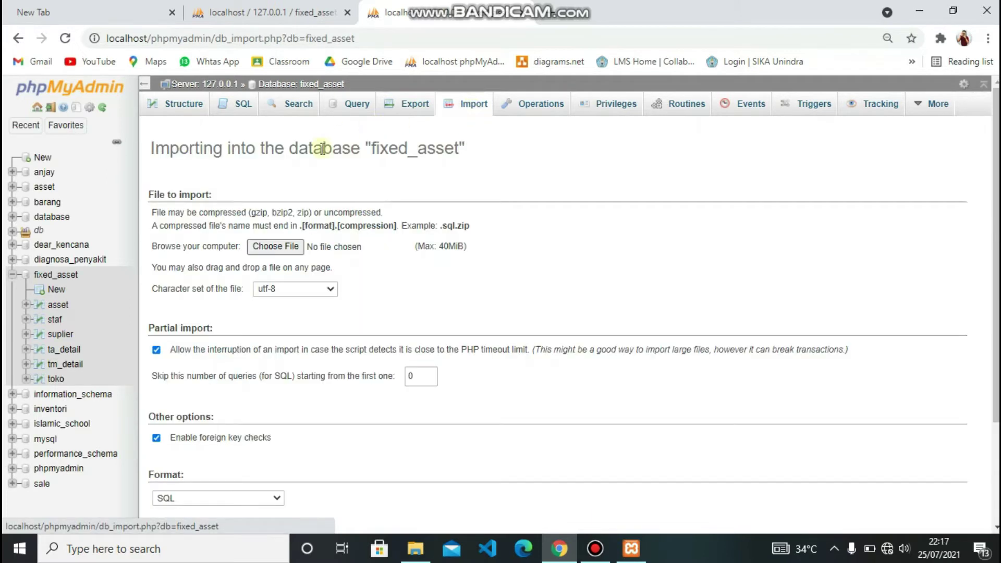
{"action": "left_click", "coordinate": [278, 243]}
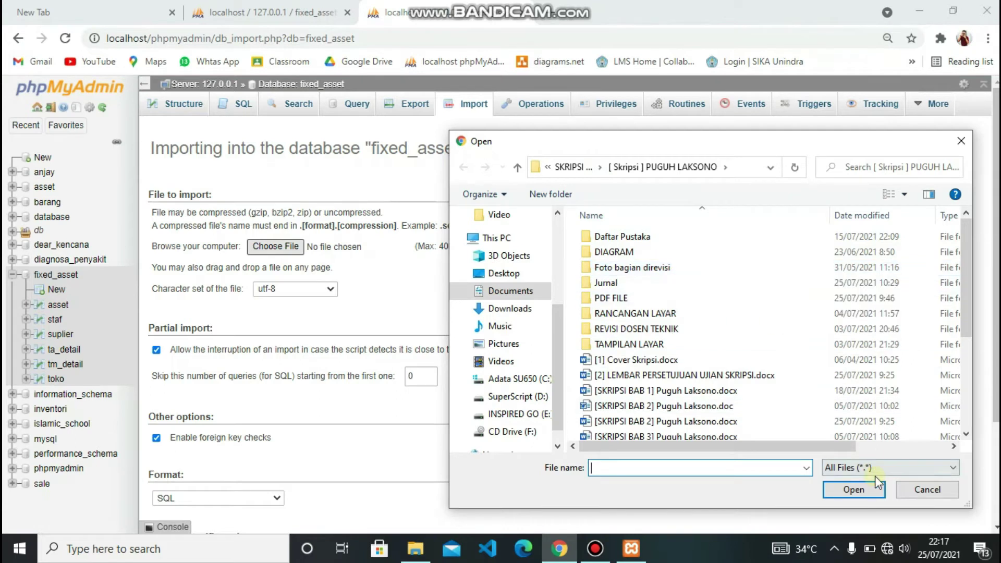
{"action": "left_click", "coordinate": [925, 489]}
{"action": "scroll", "coordinate": [845, 434], "scroll_direction": "down", "scroll_amount": 3}
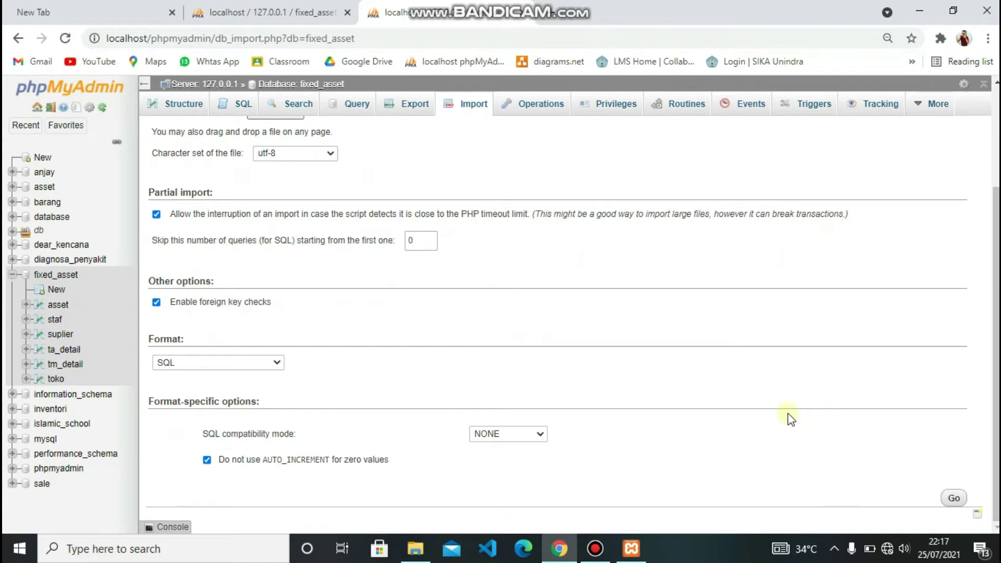
{"action": "scroll", "coordinate": [461, 305], "scroll_direction": "up", "scroll_amount": 3}
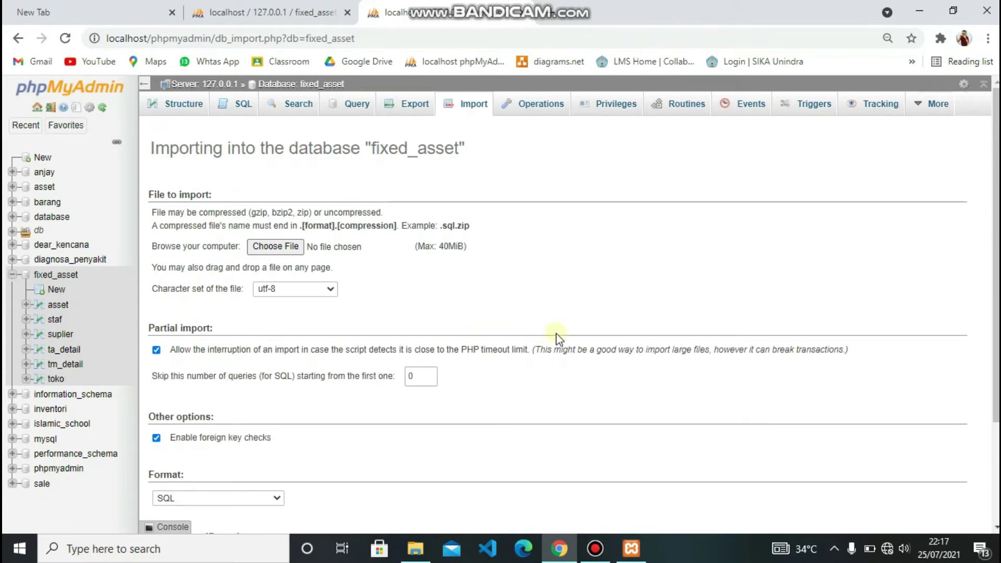
{"action": "left_click", "coordinate": [415, 549]}
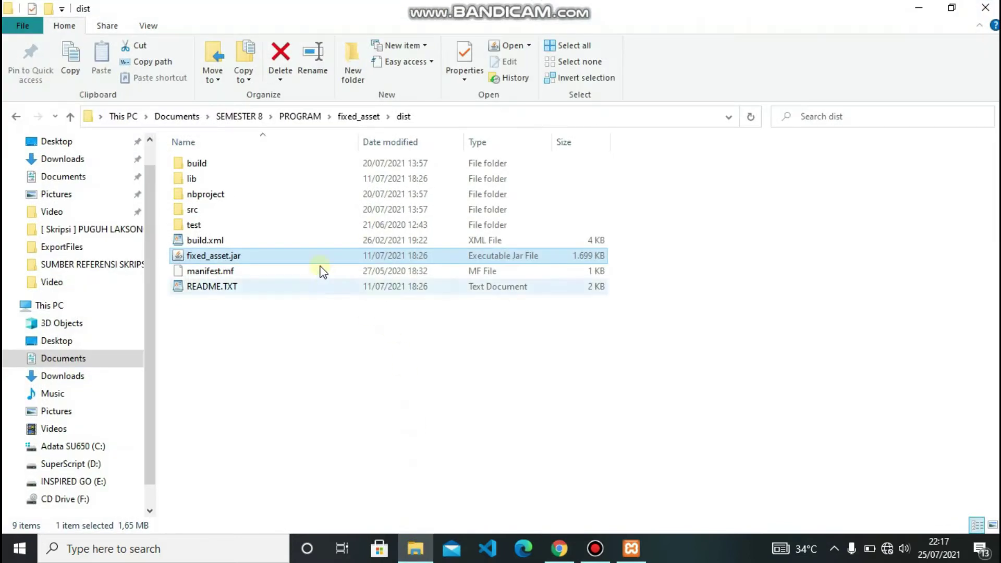
- Launch fixed_asset.jar from the dist folder and minimize the other windows while it loads
{"action": "double_click", "coordinate": [315, 255]}
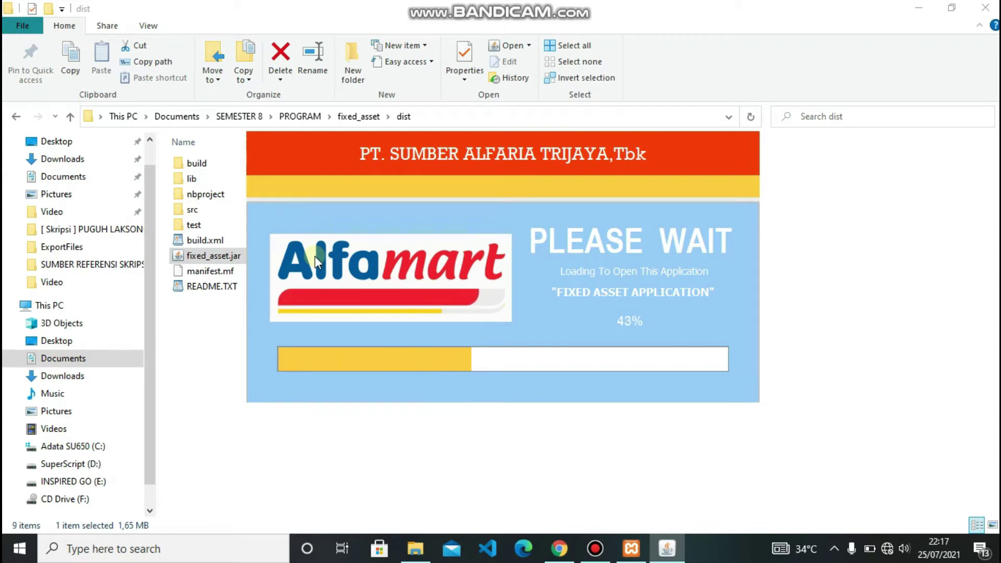
{"action": "left_click", "coordinate": [919, 7]}
{"action": "left_click", "coordinate": [919, 7]}
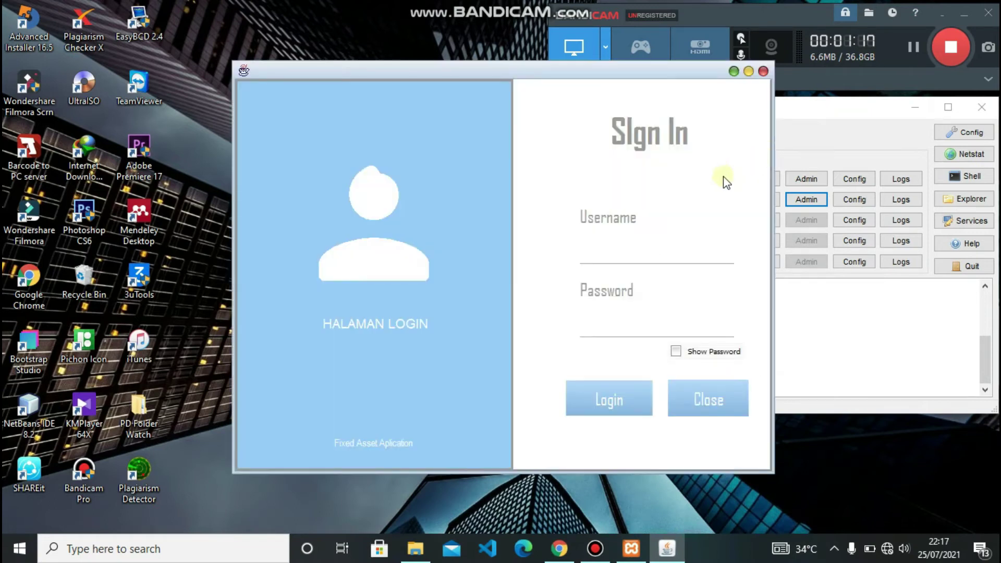
- Sign in with the admin username and password and dismiss the welcome message
{"action": "left_click_drag", "start_coordinate": [479, 75], "coordinate": [364, 69]}
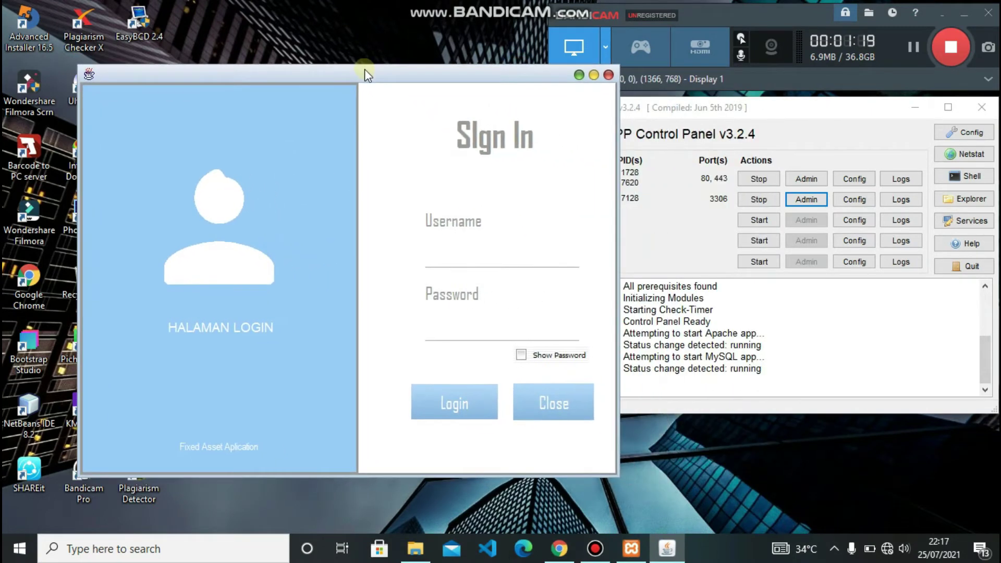
{"action": "left_click", "coordinate": [502, 258]}
{"action": "type", "text": "123"}
{"action": "left_click", "coordinate": [494, 332]}
{"action": "type", "text": "123"}
{"action": "left_click", "coordinate": [459, 401]}
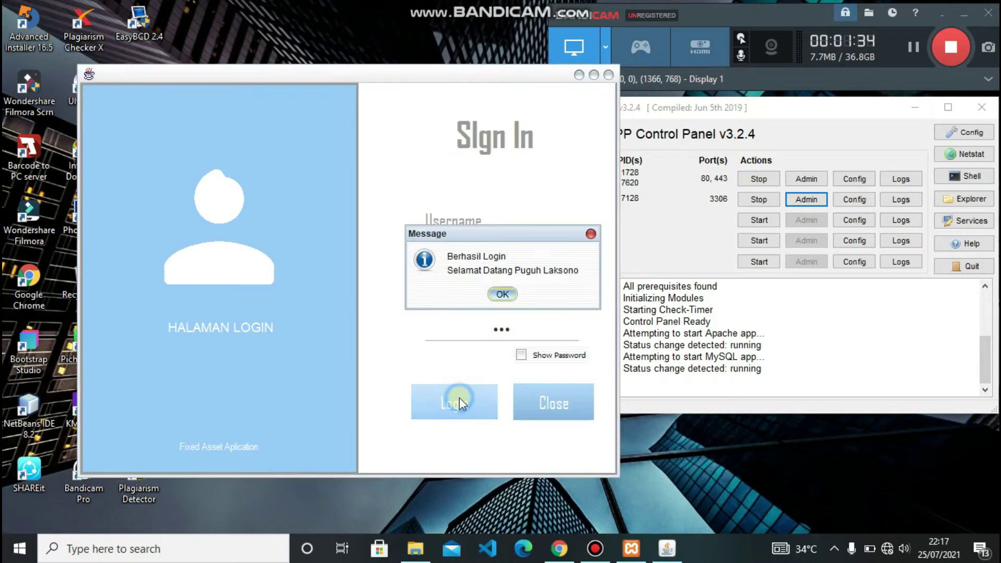
{"action": "left_click", "coordinate": [502, 293]}
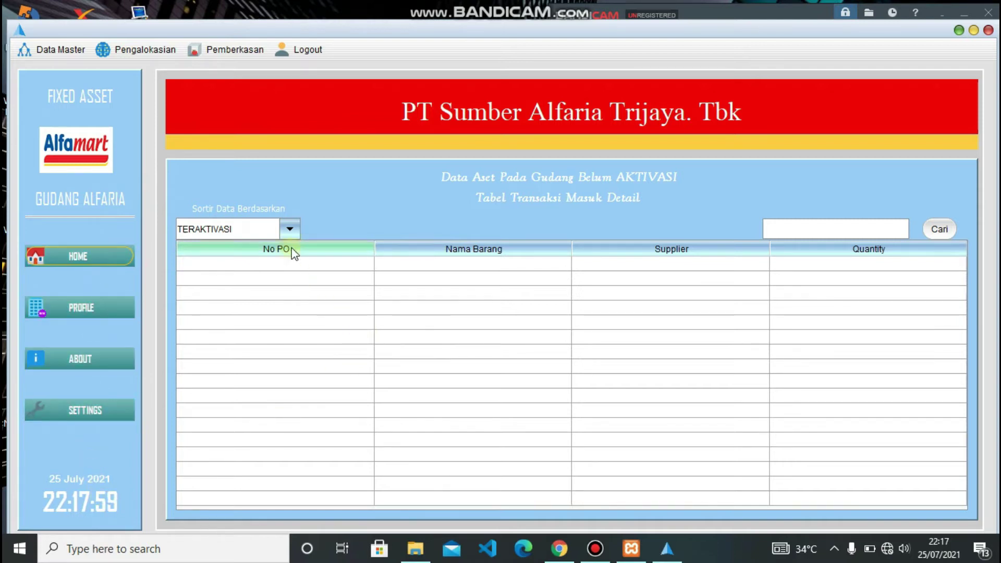
- Filter the incoming asset list by BELUM AKTIVASI, then by TERAKTIVASI status
{"action": "left_click", "coordinate": [290, 229]}
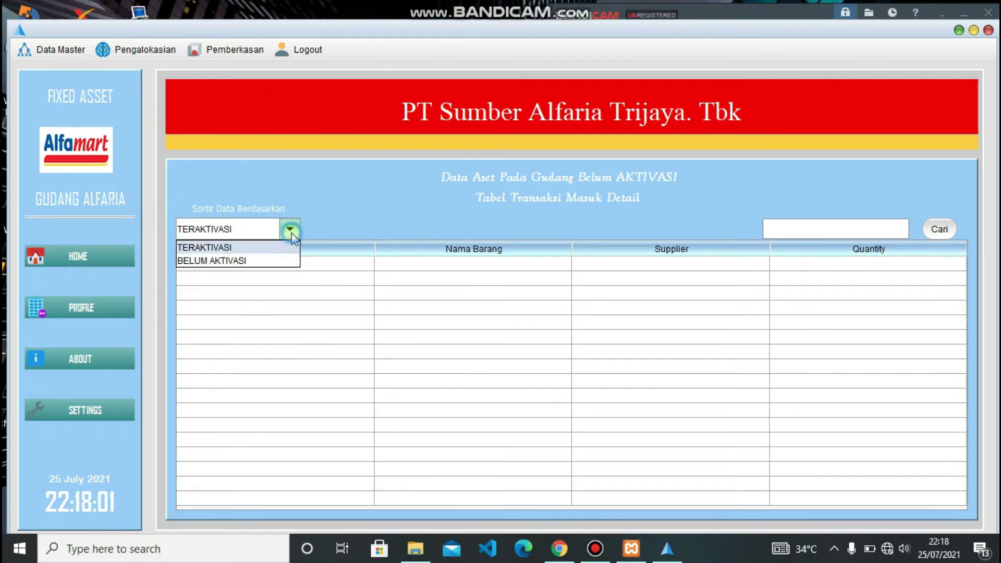
{"action": "left_click", "coordinate": [268, 259]}
{"action": "left_click", "coordinate": [284, 230]}
{"action": "left_click", "coordinate": [278, 248]}
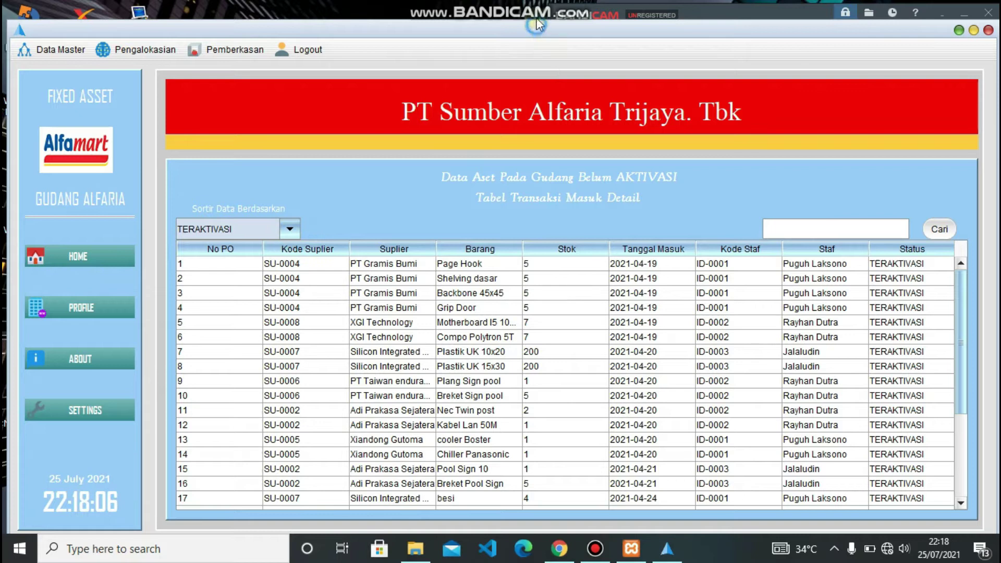
{"action": "left_click_drag", "start_coordinate": [538, 32], "coordinate": [539, 21]}
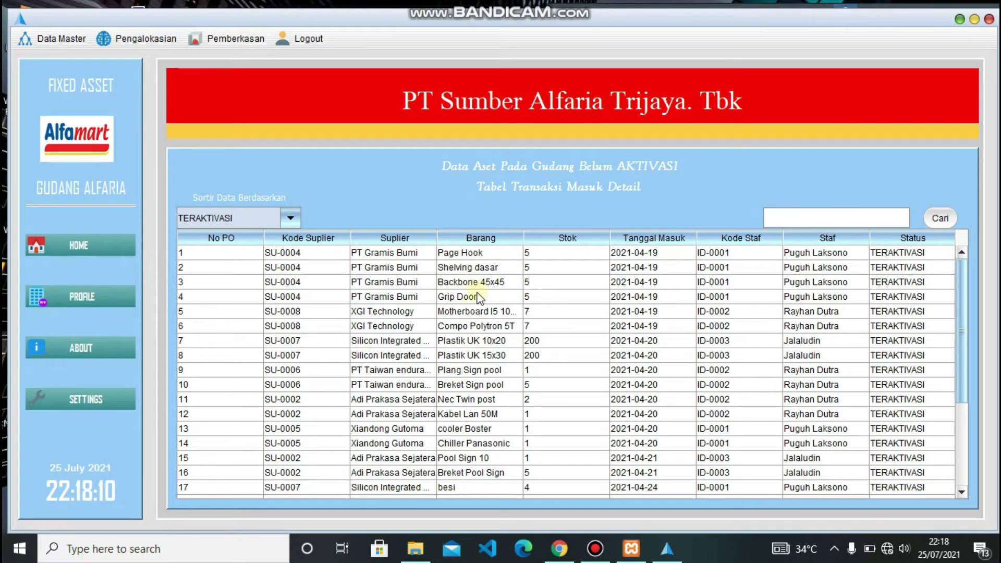
{"action": "scroll", "coordinate": [478, 296], "scroll_direction": "down", "scroll_amount": 4}
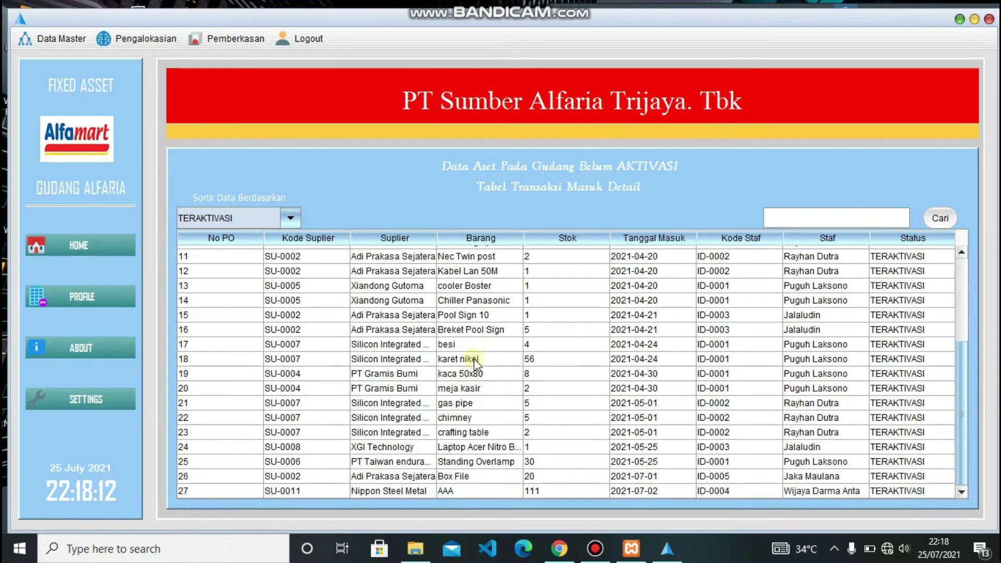
{"action": "scroll", "coordinate": [476, 370], "scroll_direction": "up", "scroll_amount": 4}
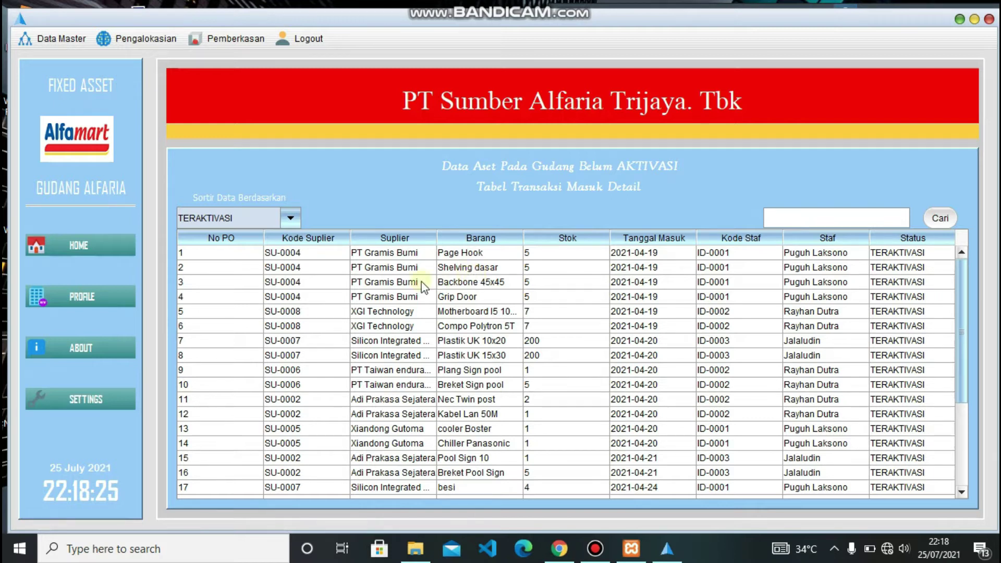
- Show only BELUM AKTIVASI assets, then open the PROFILE/ABOUT page
{"action": "left_click", "coordinate": [292, 217]}
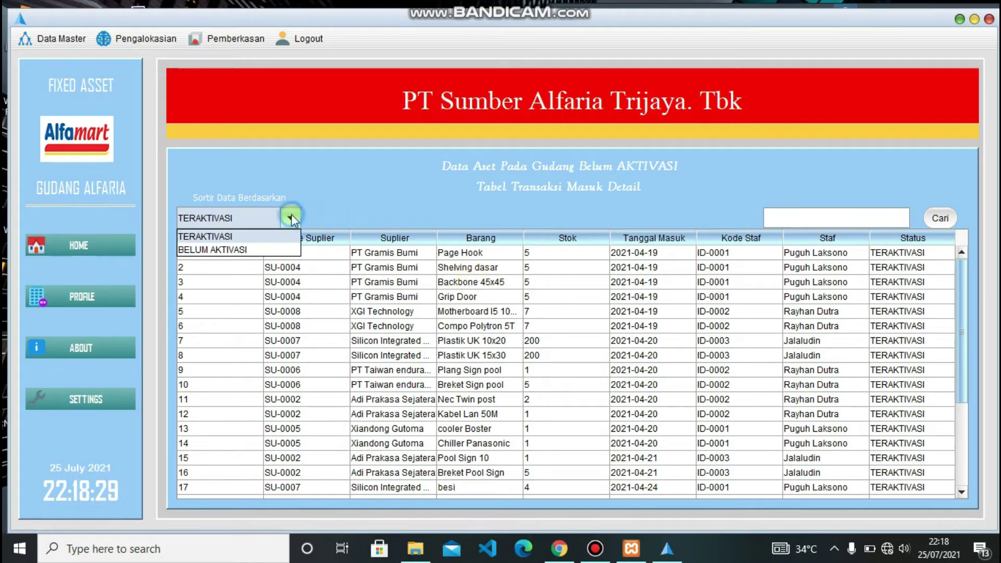
{"action": "left_click", "coordinate": [268, 251]}
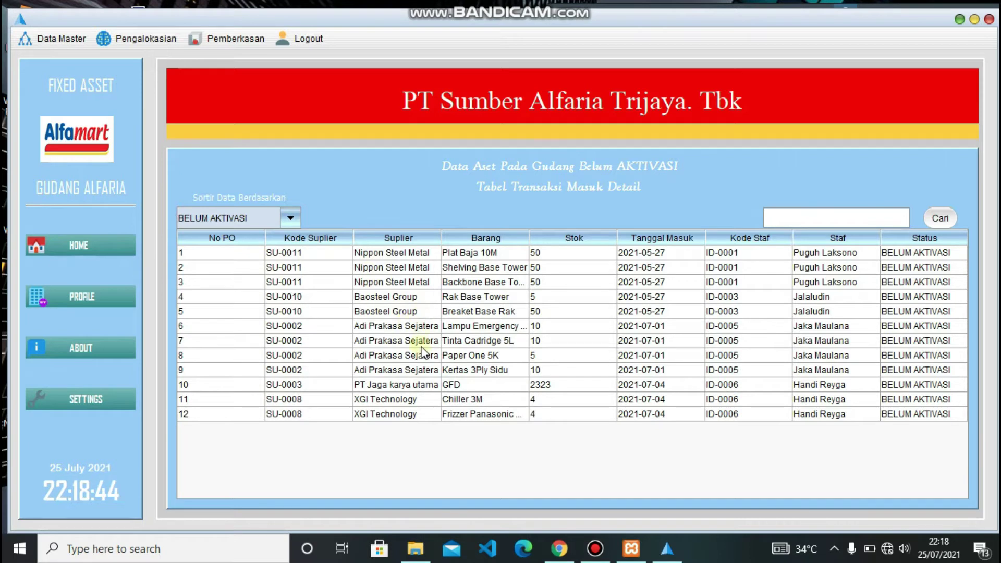
{"action": "left_click", "coordinate": [101, 293]}
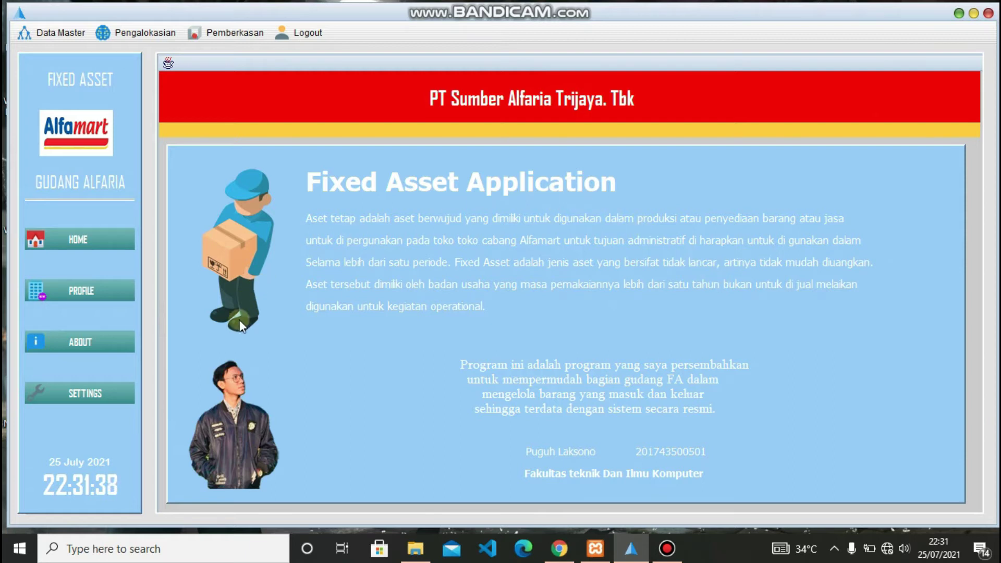
- Open SETTINGS to show the Change Akun Login form
{"action": "left_click", "coordinate": [98, 392]}
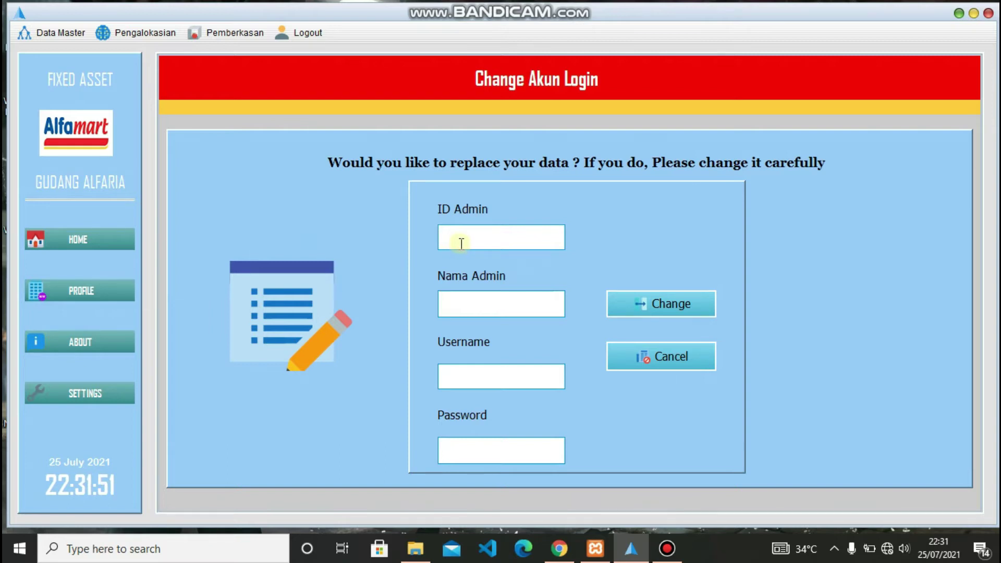
- Update admin ID-0091 with a new name, username and password, and save the change
{"action": "type", "text": "ID"}
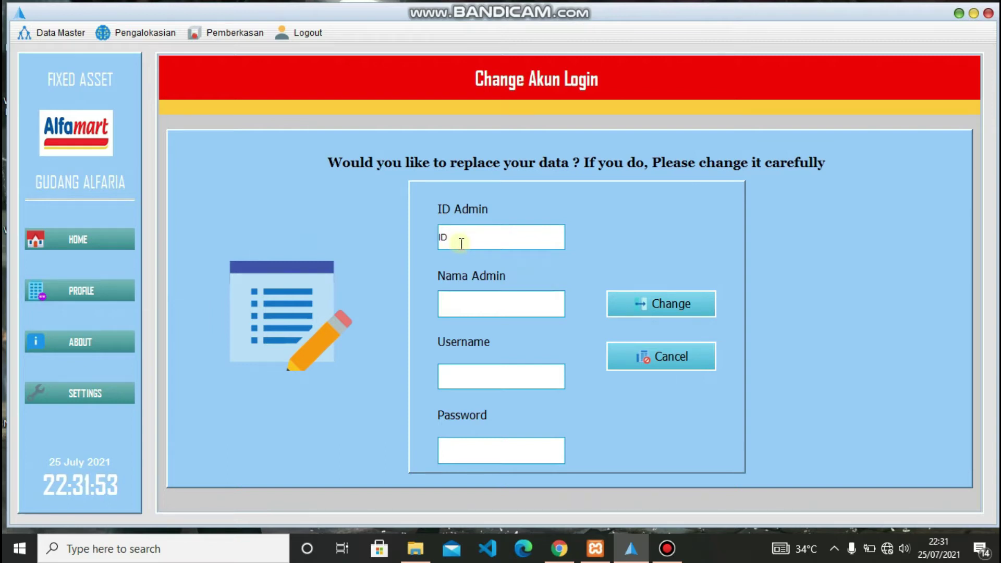
{"action": "type", "text": "-009"}
{"action": "type", "text": "1"}
{"action": "left_click", "coordinate": [488, 307]}
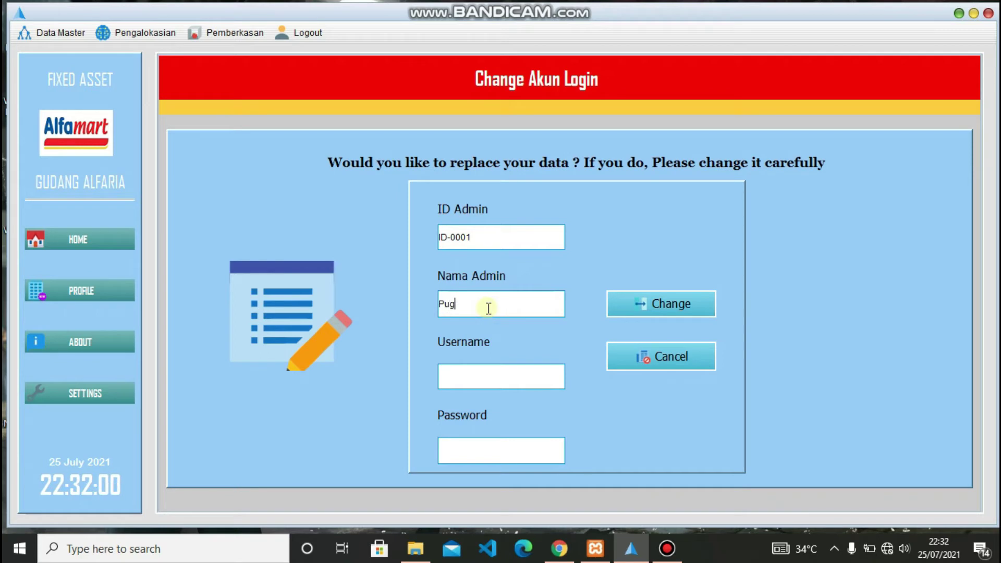
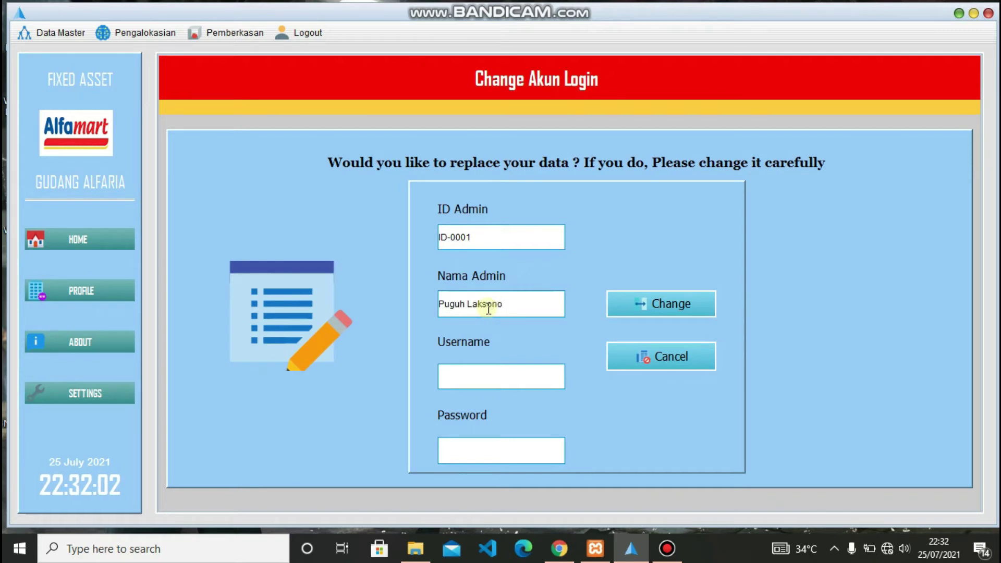
{"action": "left_click", "coordinate": [484, 378]}
{"action": "type", "text": "12345"}
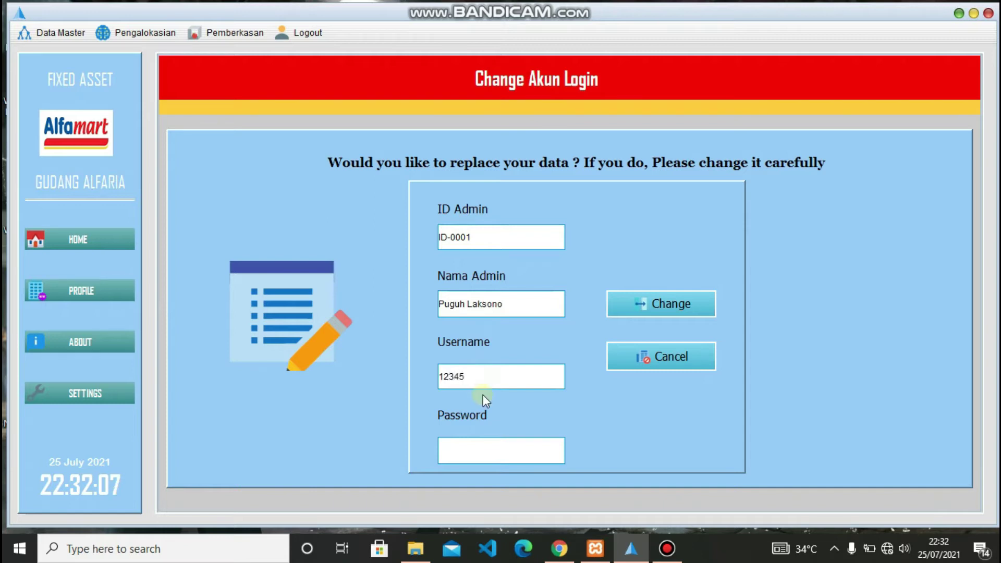
{"action": "left_click", "coordinate": [477, 449]}
{"action": "type", "text": "•••"}
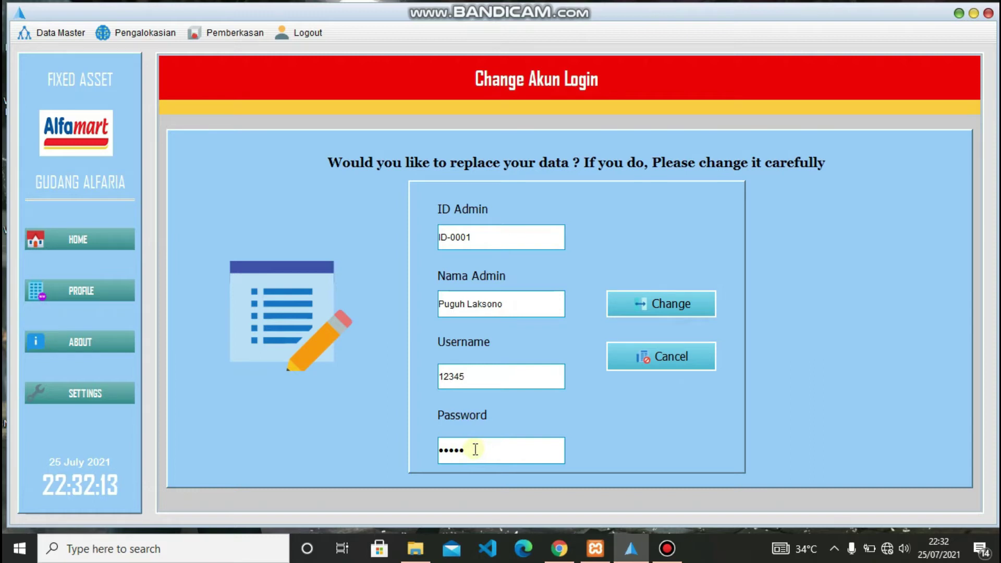
{"action": "left_click", "coordinate": [646, 313]}
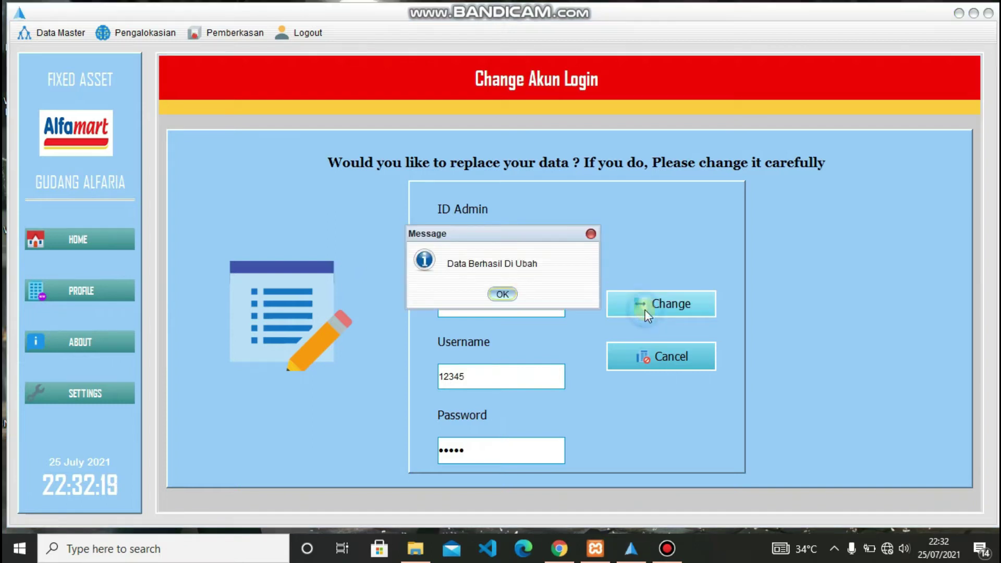
{"action": "left_click", "coordinate": [511, 295]}
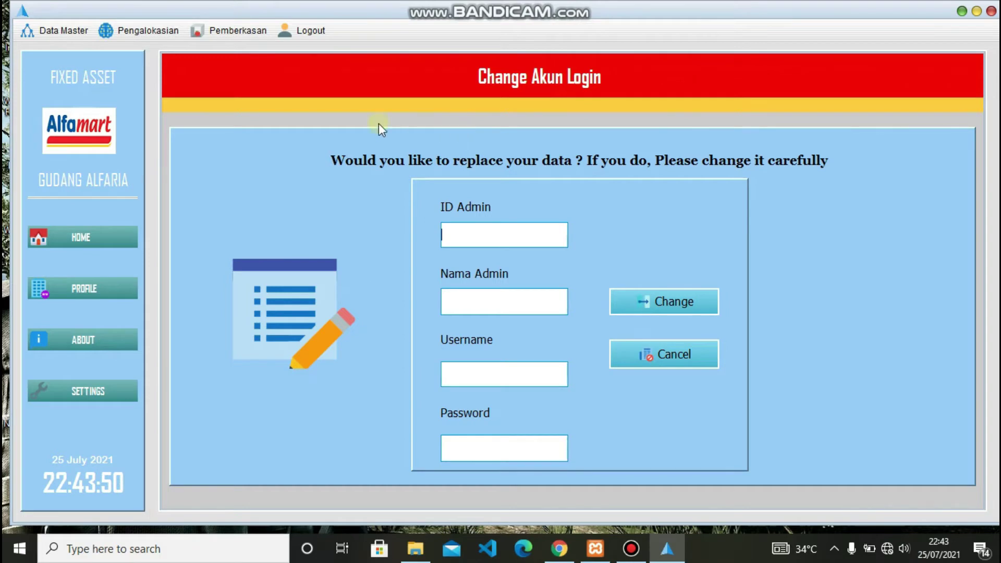
- In Data Staff, add a new staff member with a name, username 234 and password, and save
{"action": "left_click", "coordinate": [45, 31]}
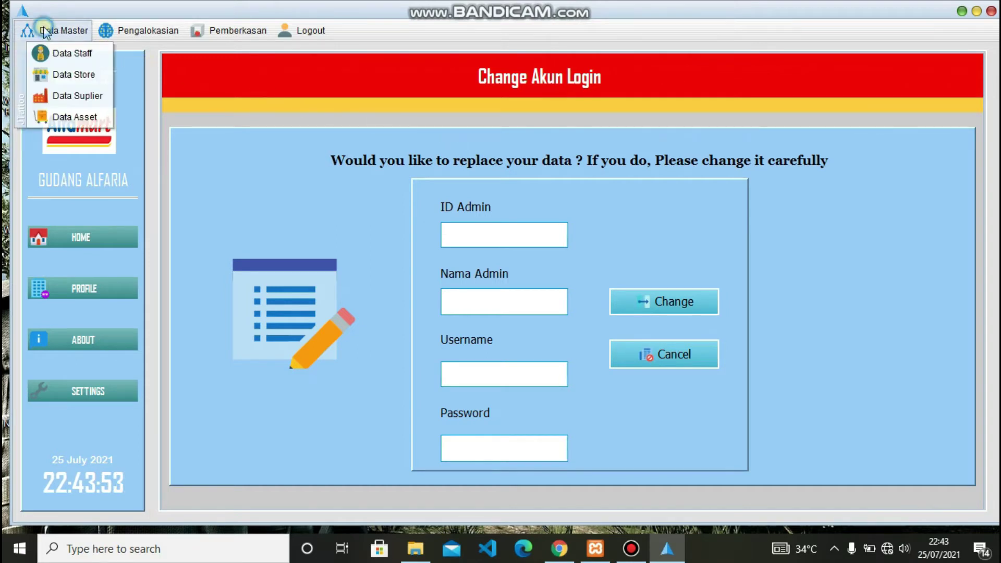
{"action": "left_click", "coordinate": [65, 54]}
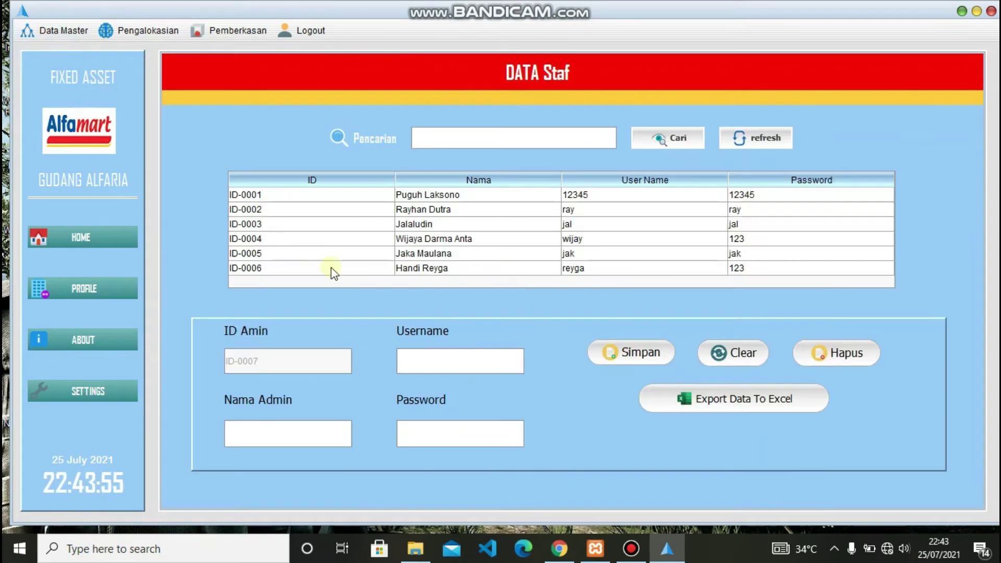
{"action": "left_click", "coordinate": [262, 431]}
{"action": "type", "text": "Rani"}
{"action": "left_click", "coordinate": [457, 359]}
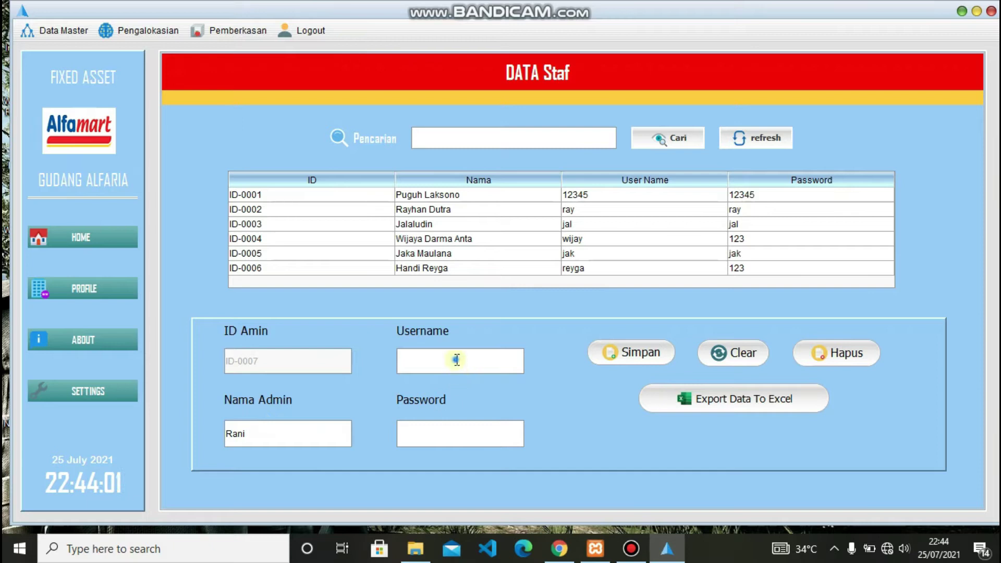
{"action": "type", "text": "234"}
{"action": "left_click", "coordinate": [423, 437]}
{"action": "type", "text": "12"}
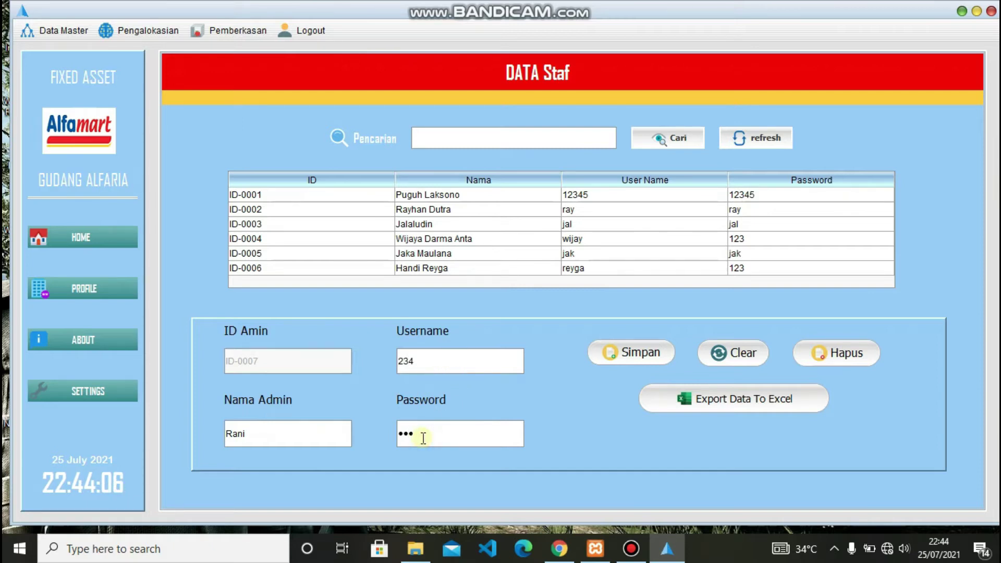
{"action": "left_click", "coordinate": [645, 352]}
{"action": "left_click", "coordinate": [502, 296]}
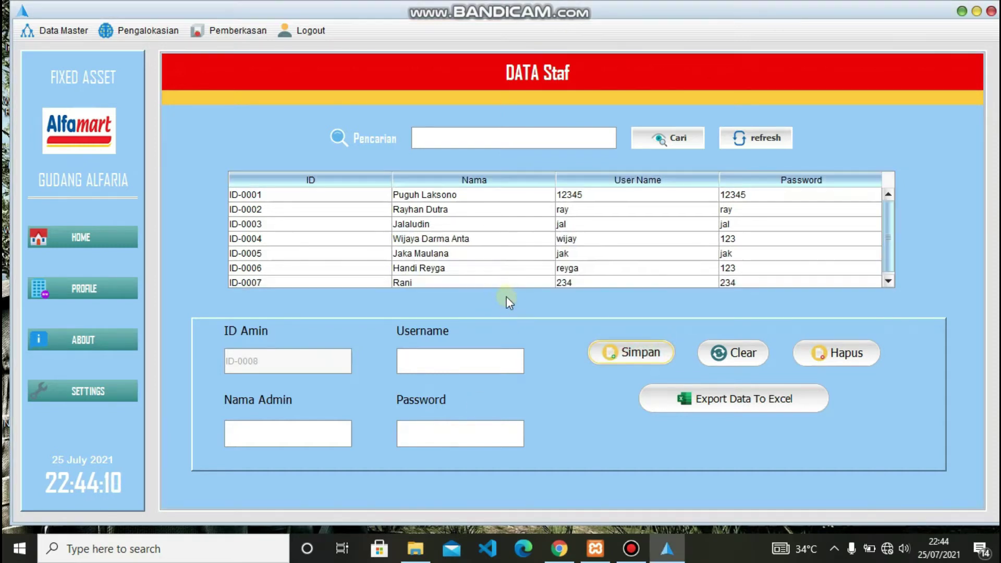
- Search the staff list for the new member by name, then reload the list and clear the form
{"action": "left_click", "coordinate": [462, 136]}
{"action": "type", "text": "rani"}
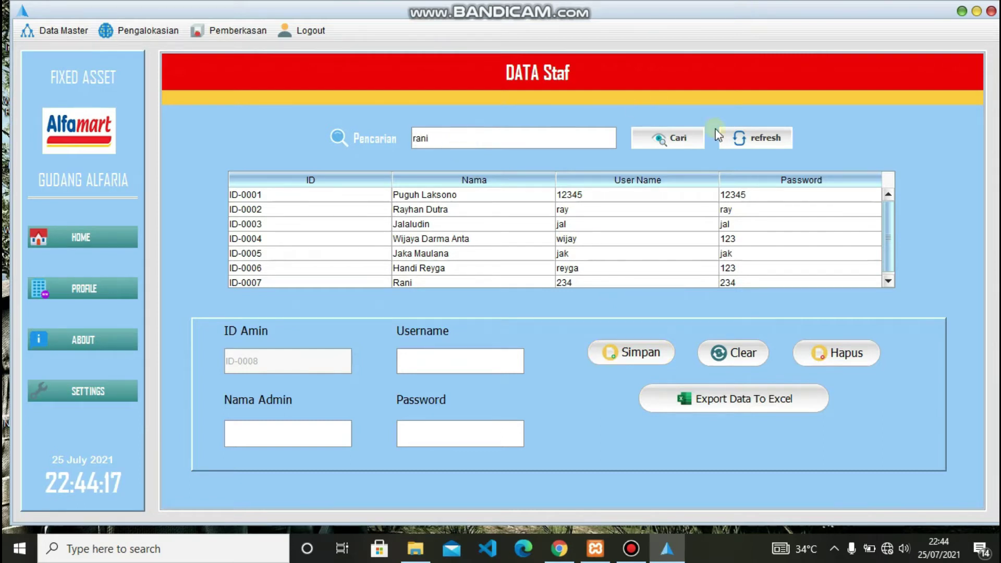
{"action": "left_click", "coordinate": [675, 144]}
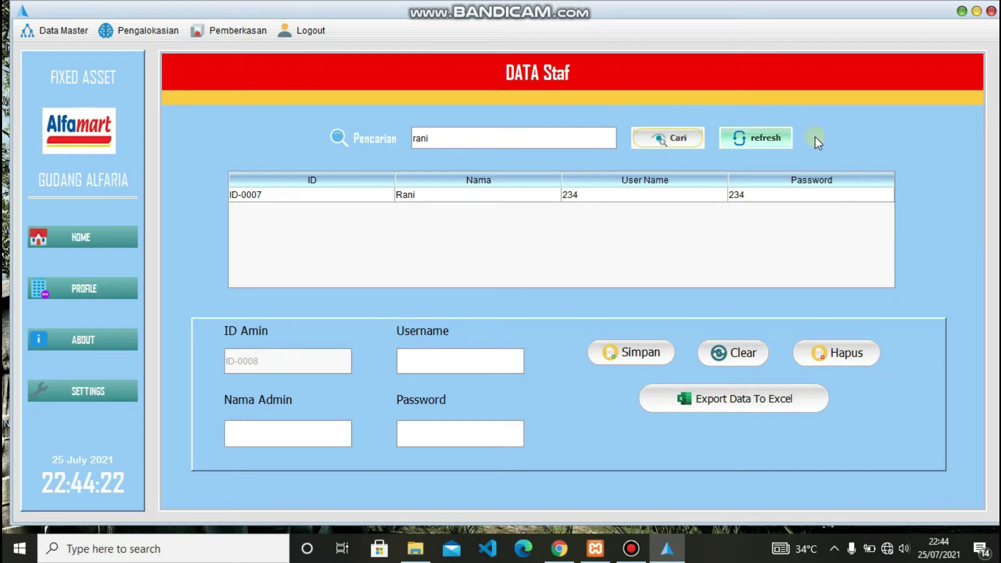
{"action": "left_click", "coordinate": [761, 138]}
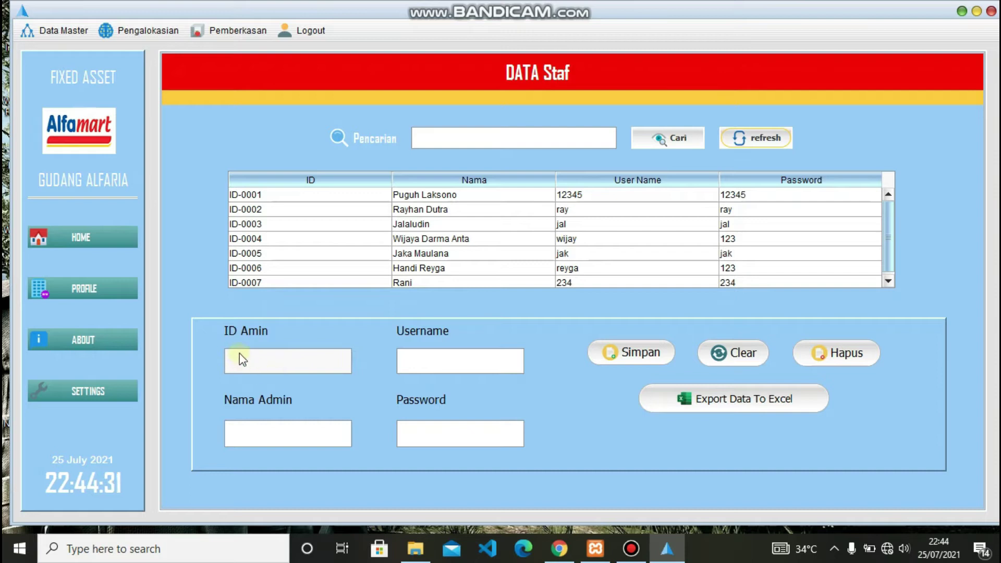
{"action": "left_click", "coordinate": [753, 366]}
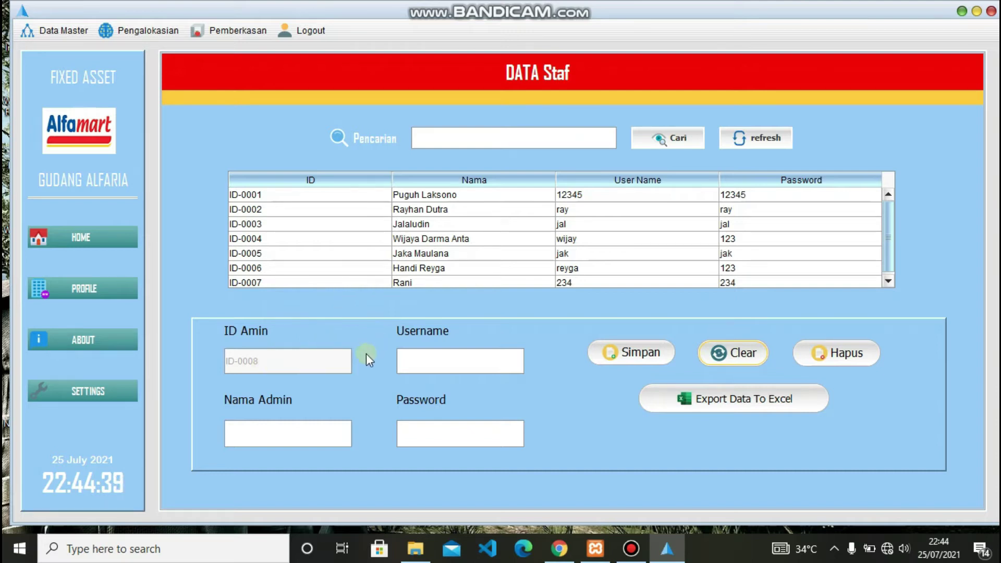
- Delete staff record ID-0007 and confirm the deletion
{"action": "left_click", "coordinate": [466, 284]}
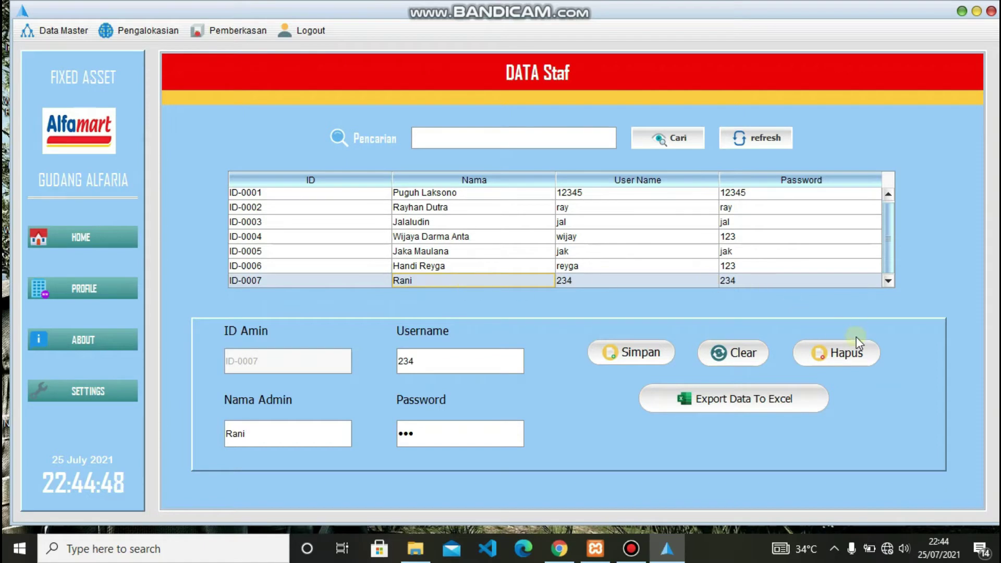
{"action": "left_click", "coordinate": [835, 354]}
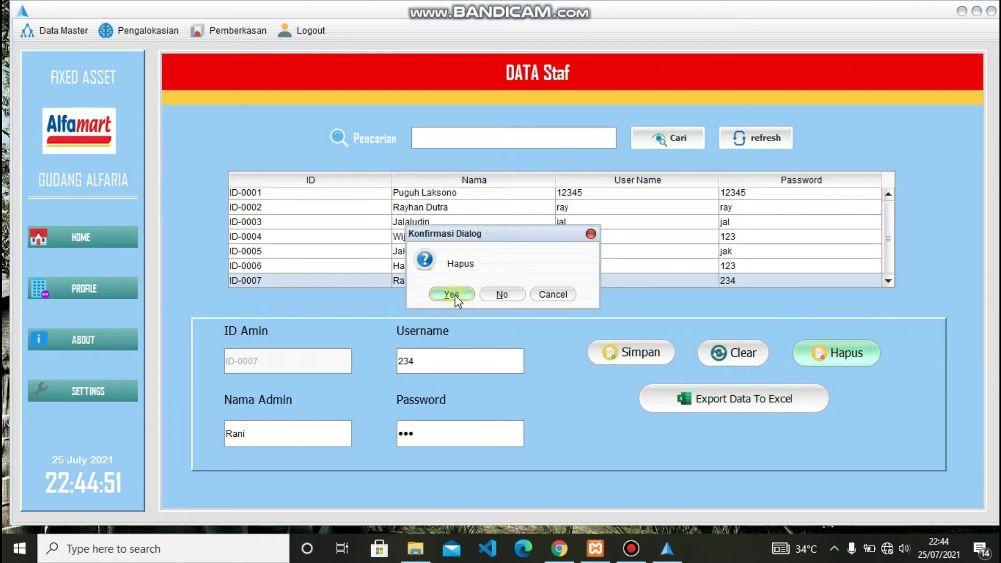
{"action": "left_click", "coordinate": [452, 294]}
{"action": "left_click", "coordinate": [505, 293]}
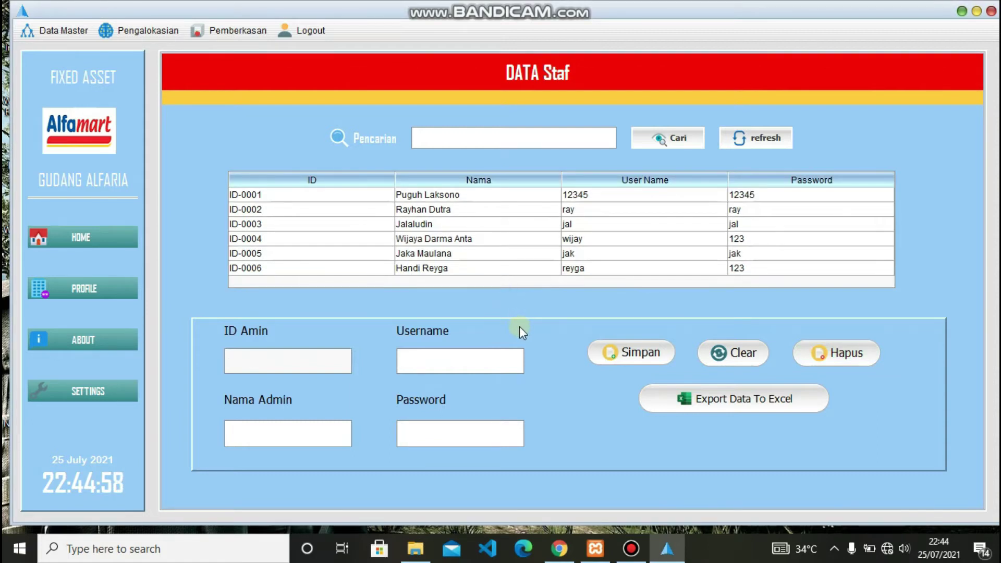
- Export the staff table to Excel as 'file admin' in the fixed_asset folder
{"action": "left_click", "coordinate": [743, 404]}
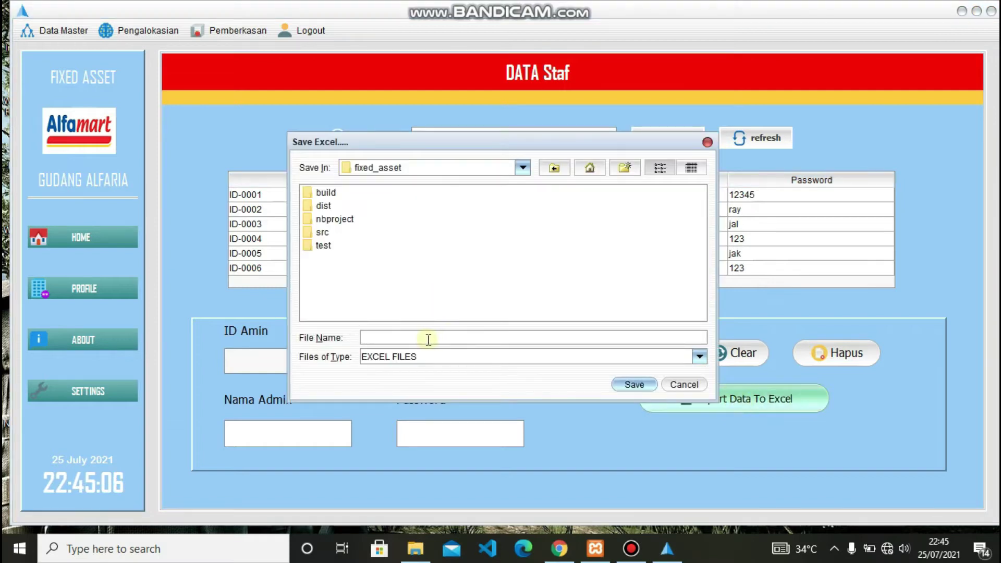
{"action": "left_click", "coordinate": [387, 331]}
{"action": "type", "text": "file da"}
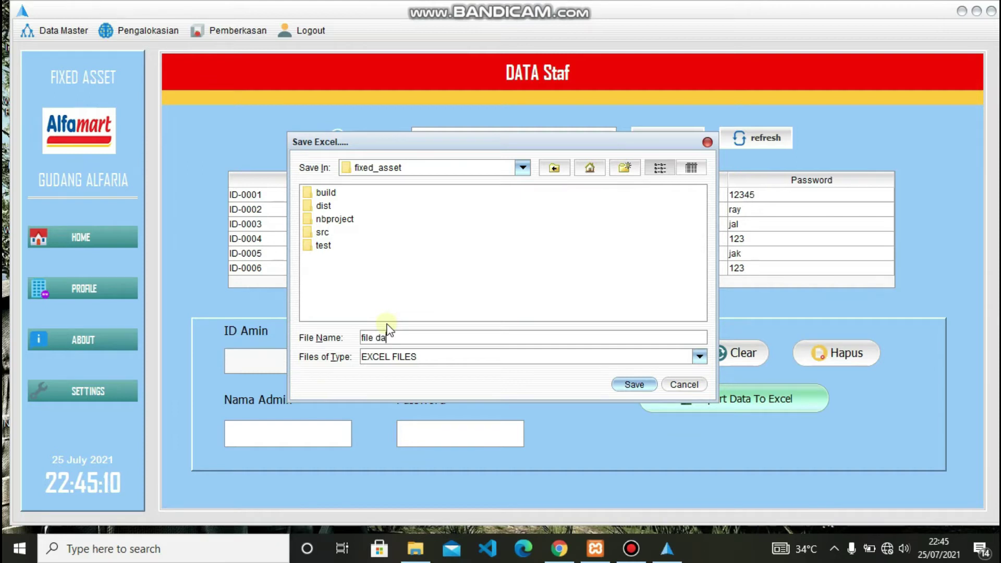
{"action": "key", "text": "BackSpace"}
{"action": "key", "text": "BackSpace"}
{"action": "type", "text": "admin"}
{"action": "left_click", "coordinate": [634, 385]}
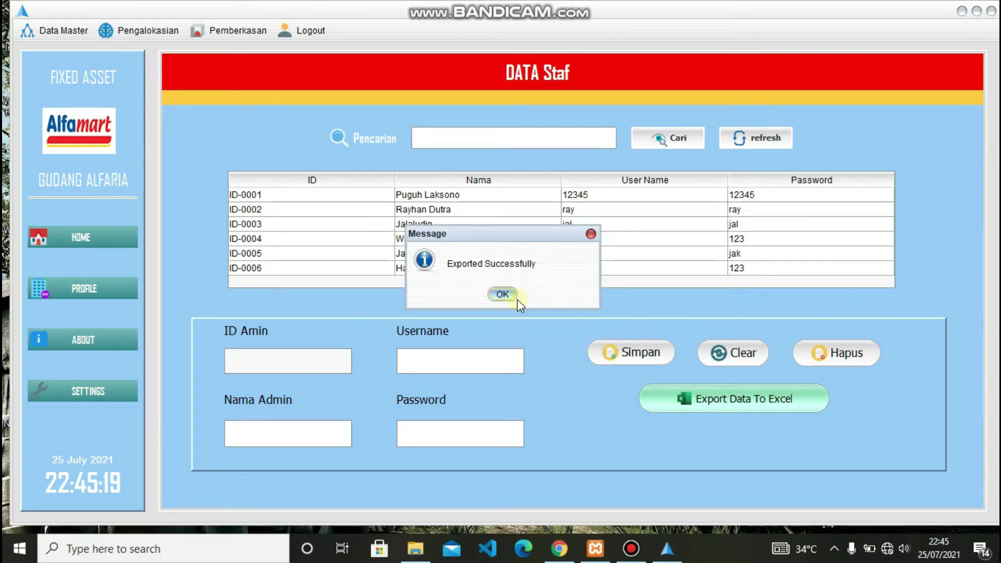
{"action": "left_click", "coordinate": [502, 294]}
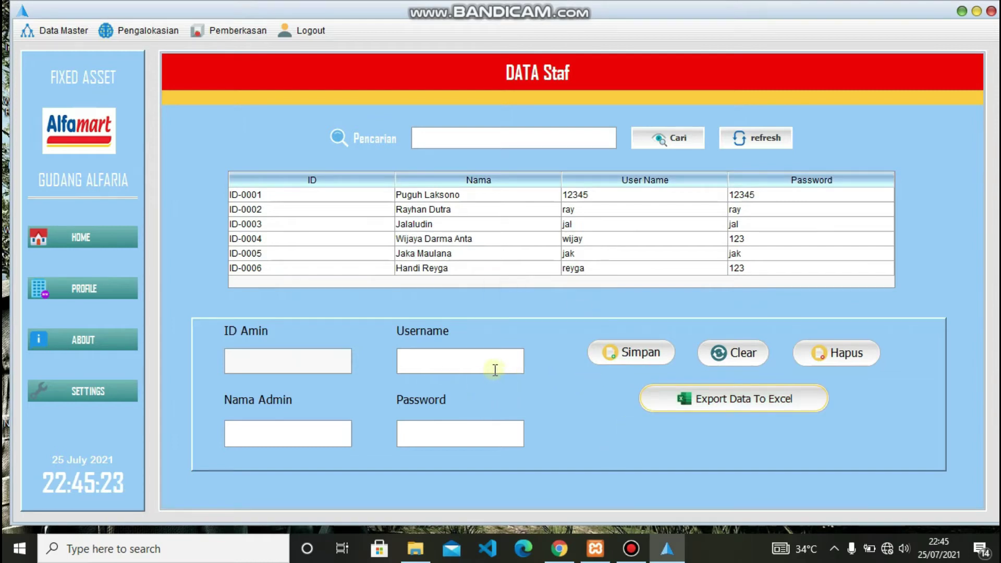
- On the Data Store page, save store X009 'Alfamart Raya Kuning' with its phone number and street address
{"action": "left_click", "coordinate": [70, 32]}
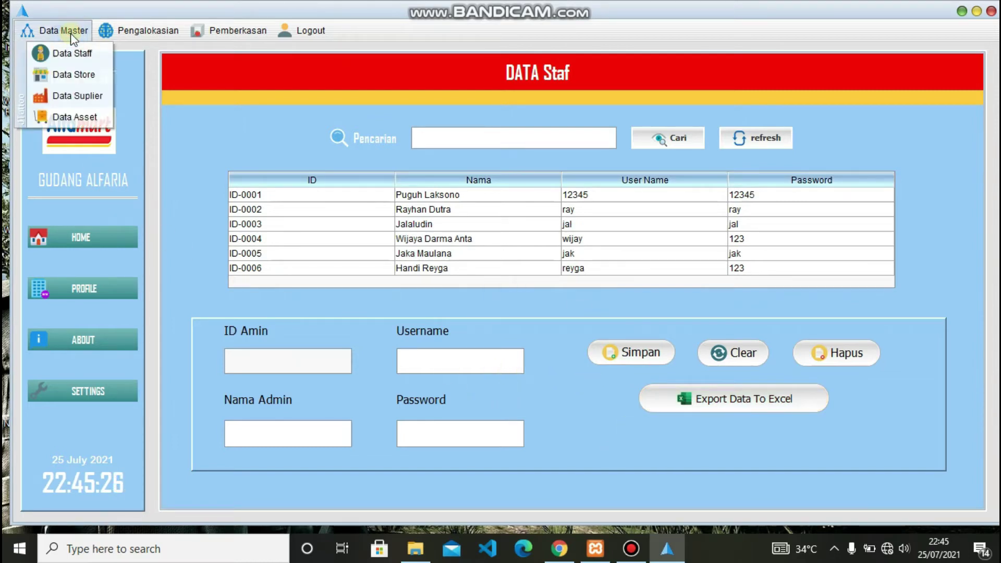
{"action": "left_click", "coordinate": [64, 74]}
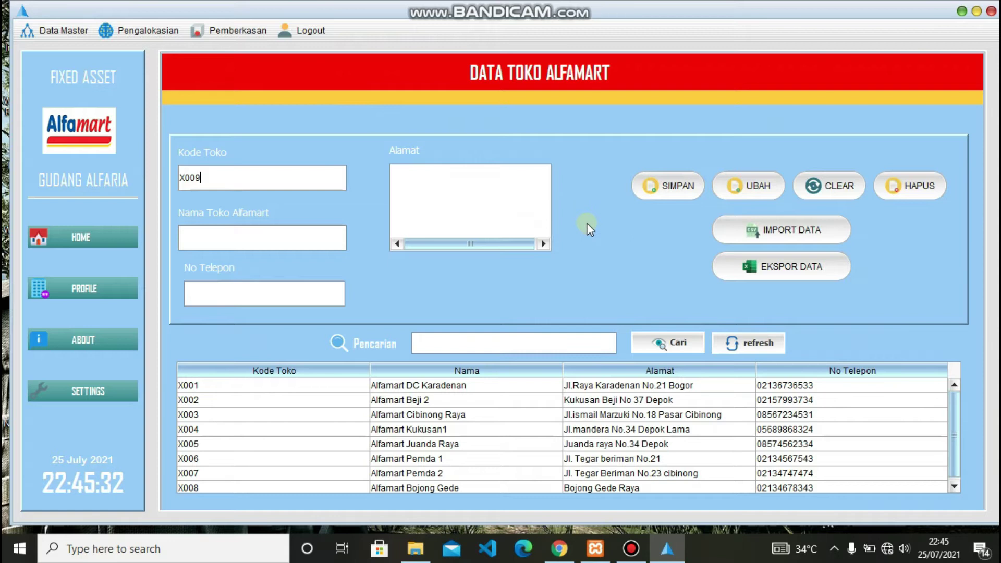
{"action": "left_click", "coordinate": [298, 239]}
{"action": "type", "text": "Alfamart"}
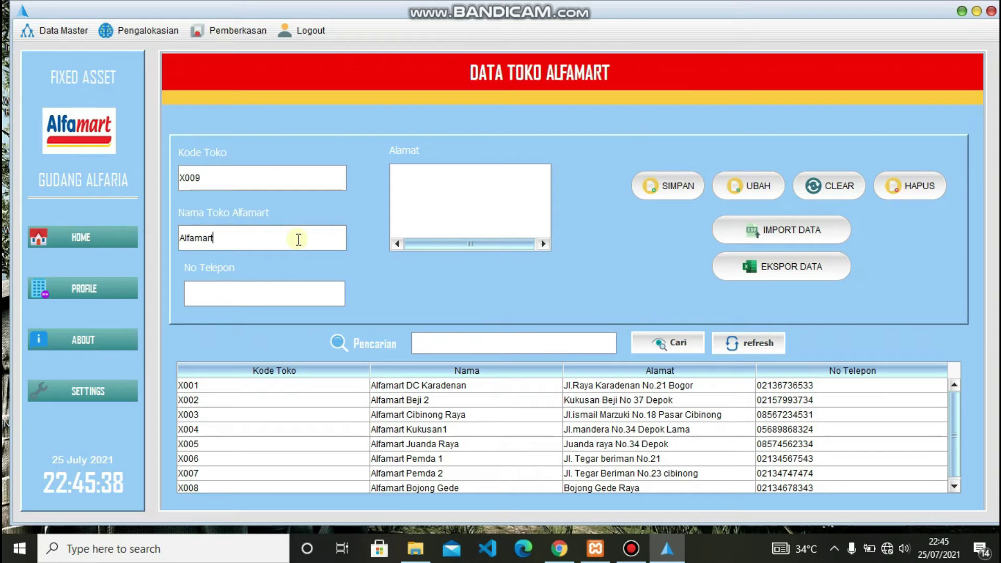
{"action": "type", "text": " Raya Kuning"}
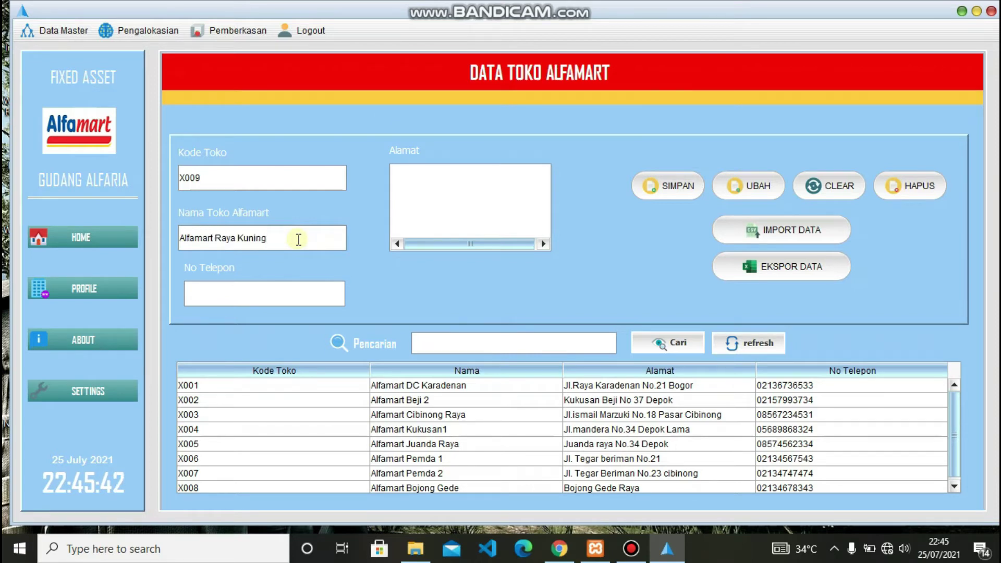
{"action": "left_click", "coordinate": [255, 289]}
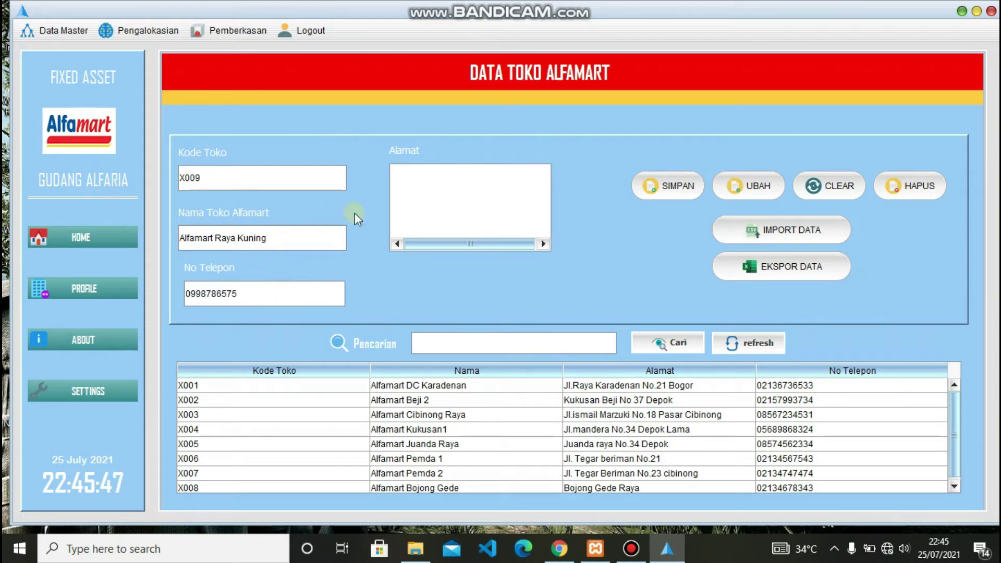
{"action": "left_click", "coordinate": [487, 189]}
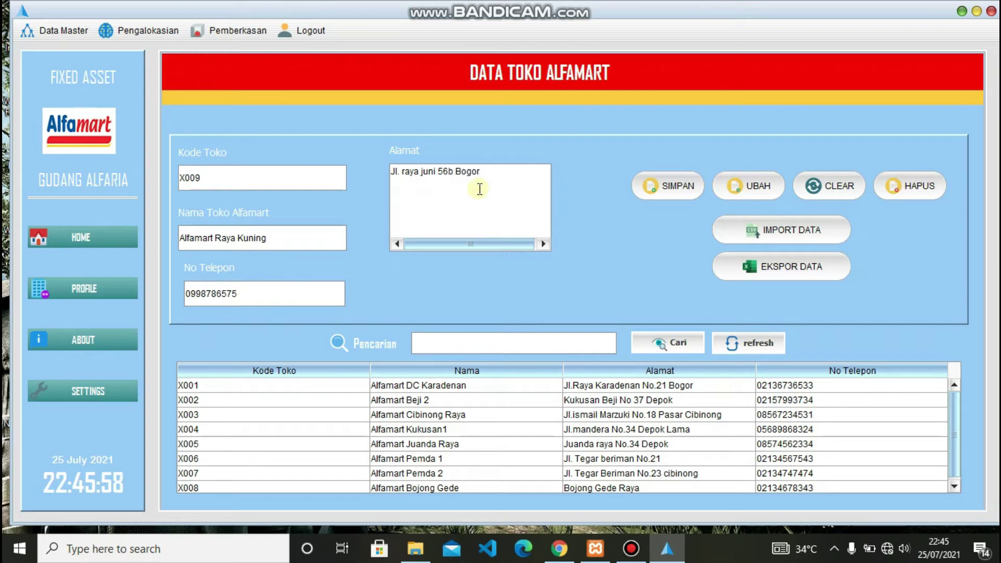
{"action": "left_click", "coordinate": [648, 192]}
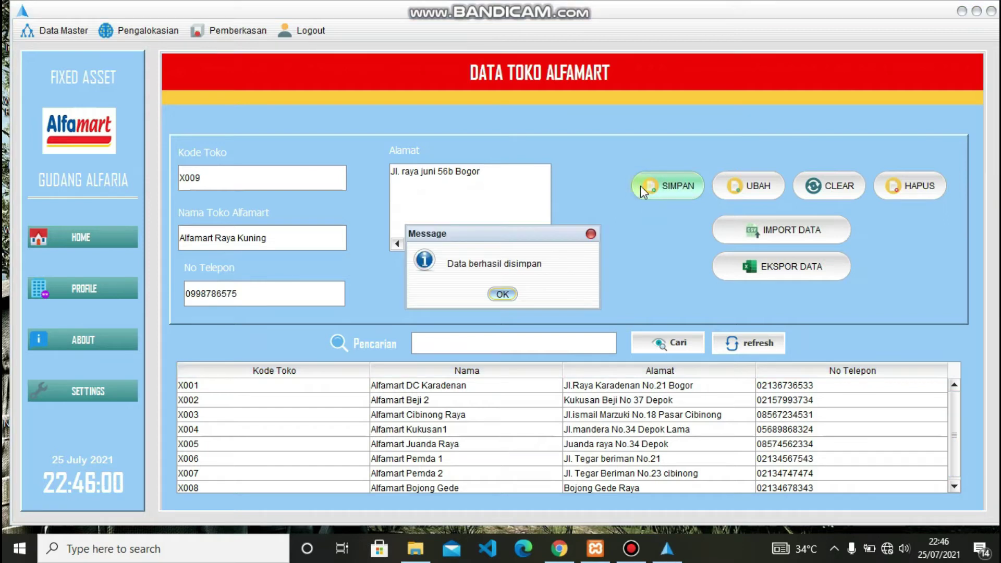
{"action": "left_click", "coordinate": [506, 295]}
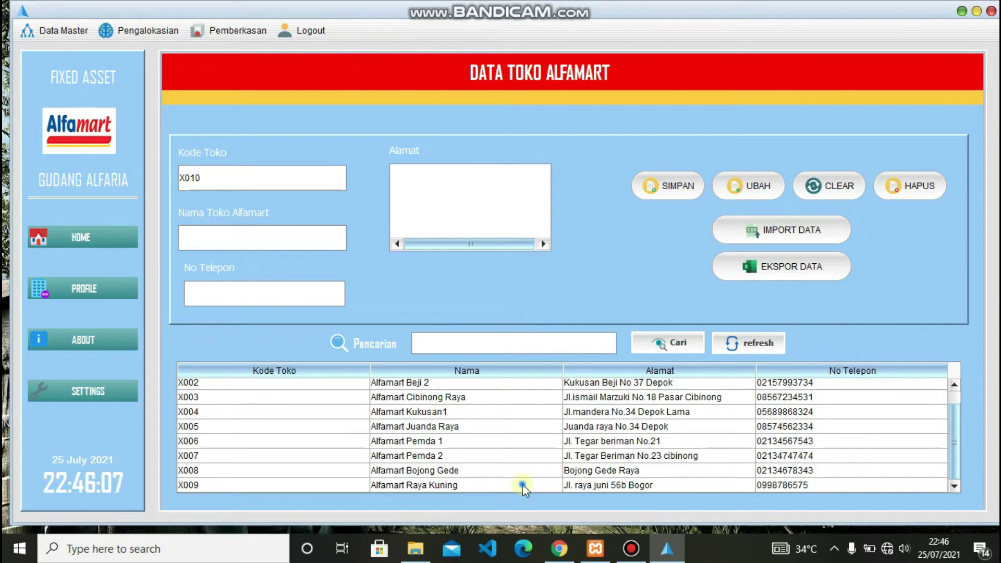
- Append 'utara' to store X009's address and save the update
{"action": "left_click", "coordinate": [522, 484]}
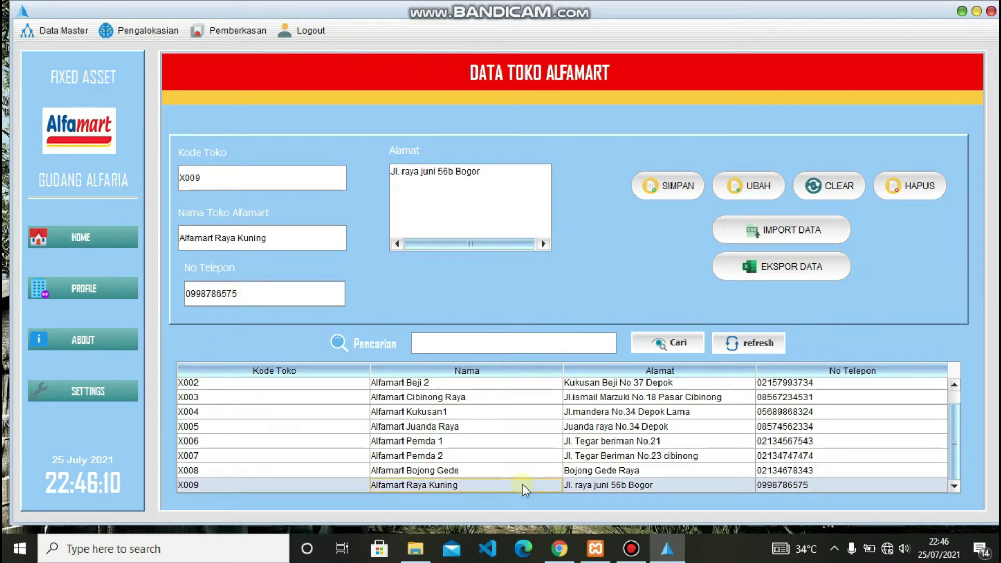
{"action": "left_click", "coordinate": [505, 182]}
{"action": "type", "text": "utara"}
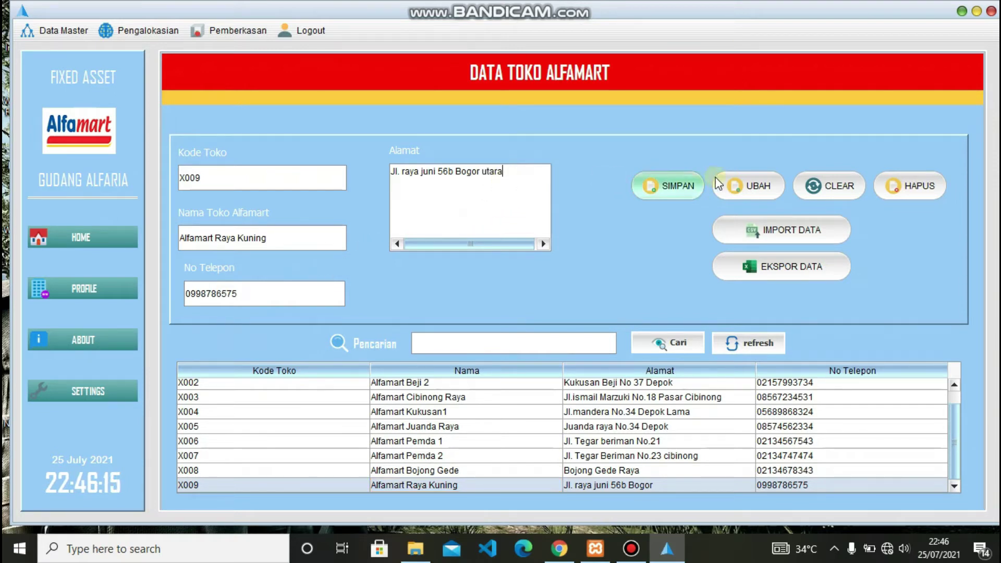
{"action": "left_click", "coordinate": [721, 183]}
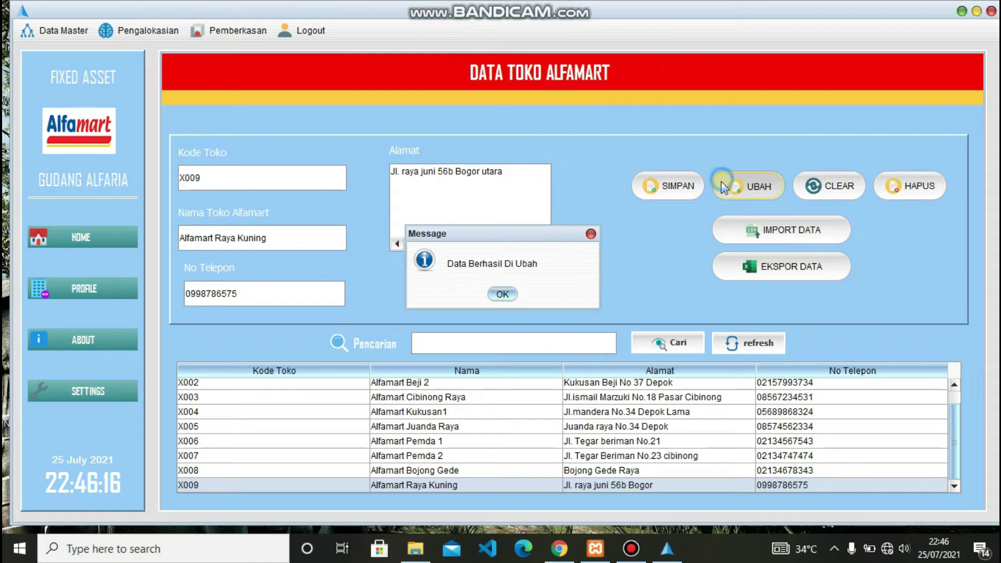
{"action": "left_click", "coordinate": [502, 295]}
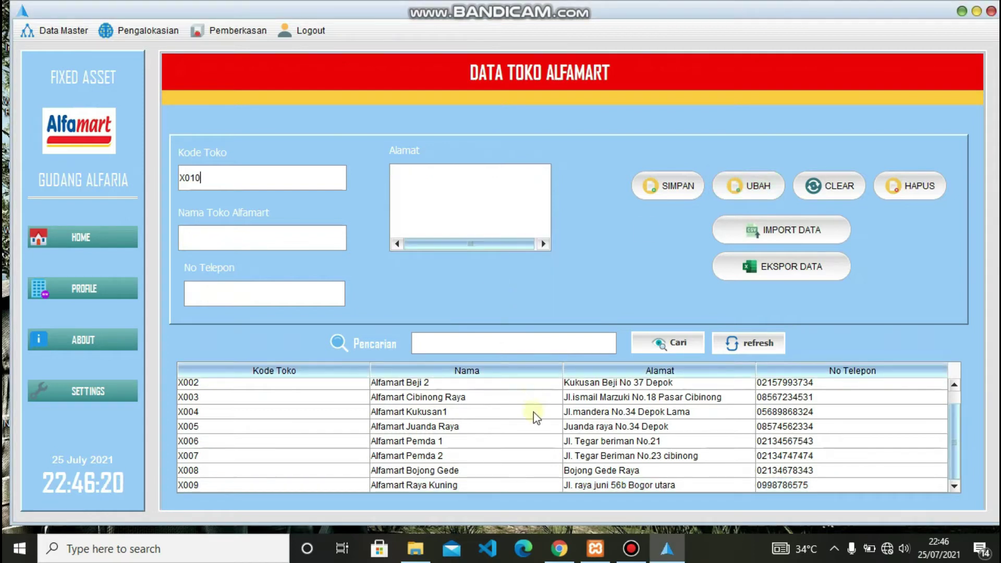
- Delete store X009 from the store table, confirming the deletion
{"action": "left_click", "coordinate": [493, 485]}
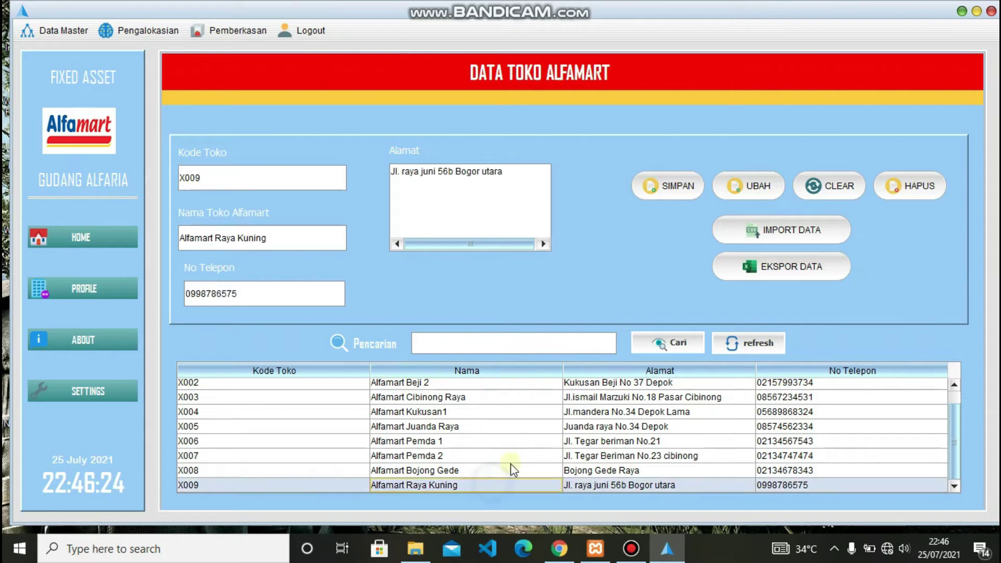
{"action": "left_click", "coordinate": [911, 189]}
{"action": "left_click", "coordinate": [457, 293]}
{"action": "left_click", "coordinate": [506, 292]}
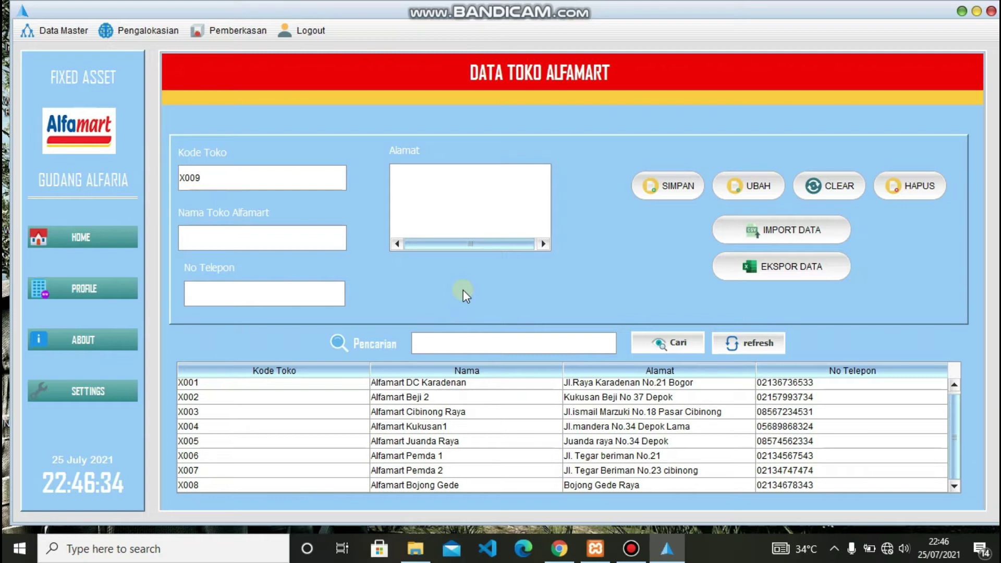
- Export the store table to an Excel file named data toko
{"action": "left_click", "coordinate": [768, 233]}
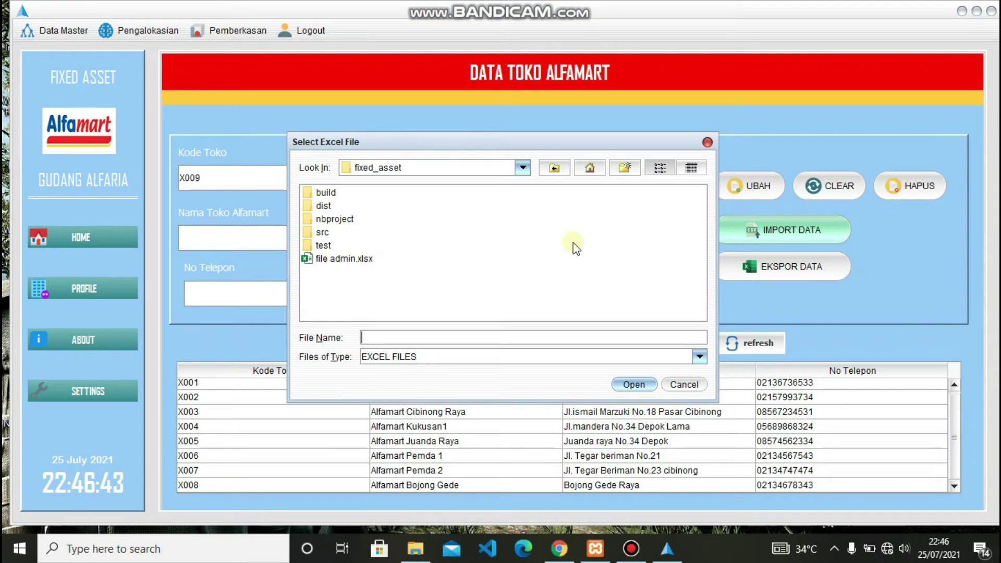
{"action": "left_click", "coordinate": [686, 384]}
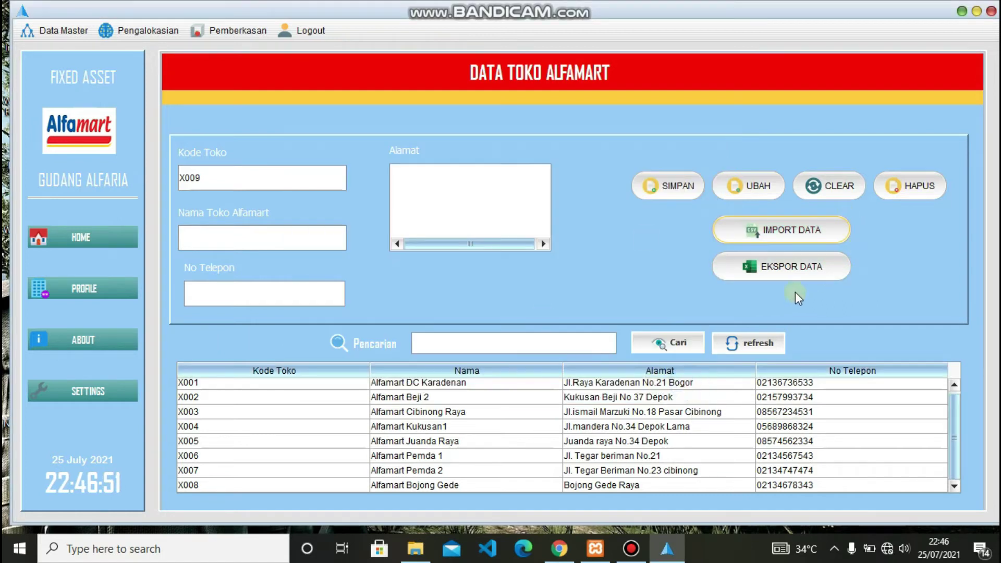
{"action": "left_click", "coordinate": [790, 272]}
{"action": "left_click", "coordinate": [436, 337]}
{"action": "type", "text": "dt"}
{"action": "type", "text": "ata toko"}
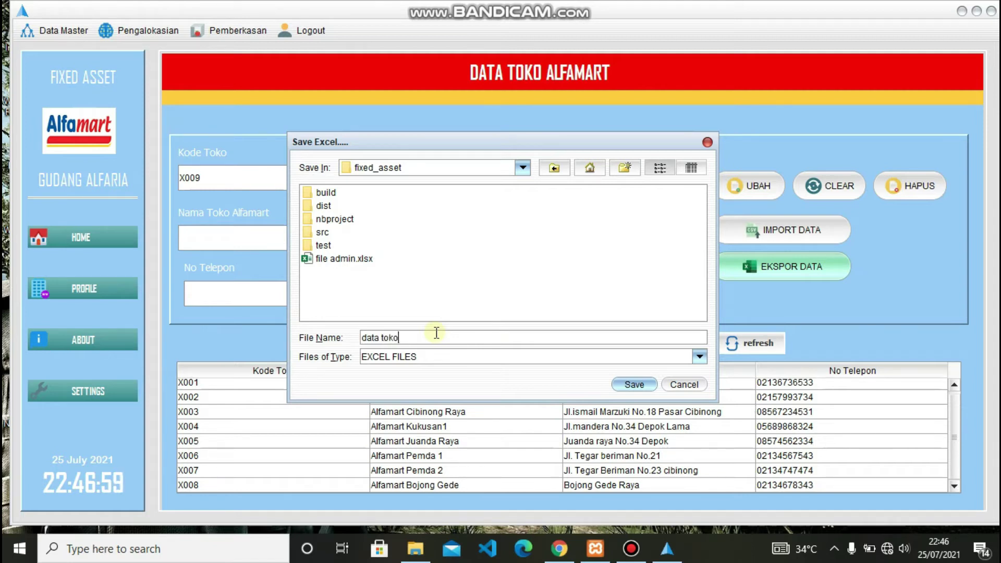
{"action": "left_click", "coordinate": [634, 385]}
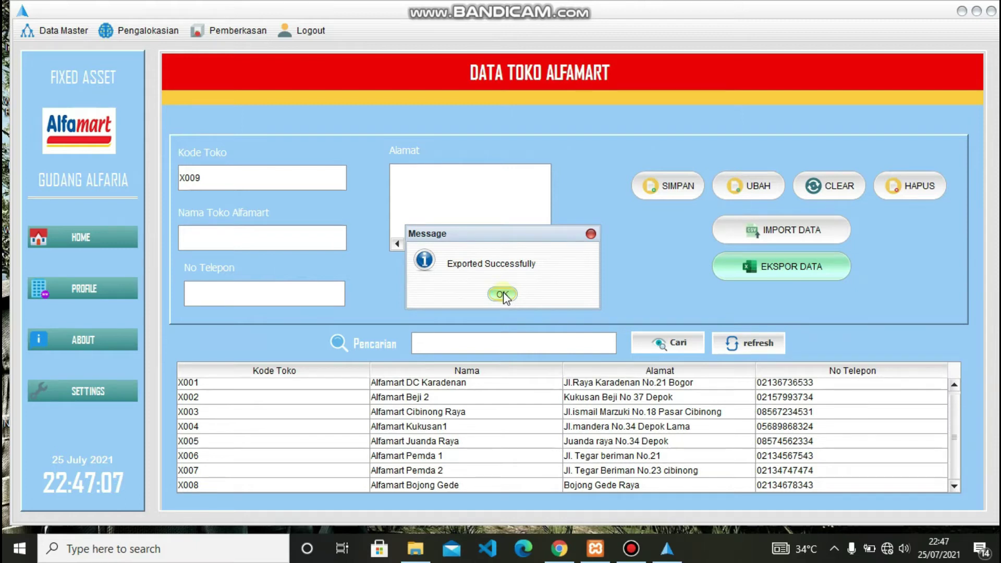
{"action": "left_click", "coordinate": [502, 295]}
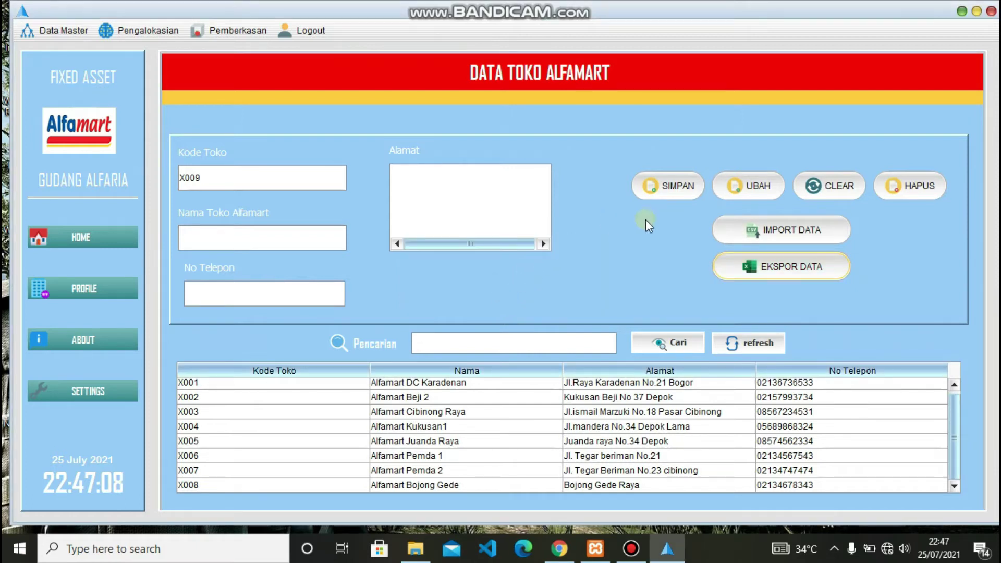
- Import data toko.xlsx back into the store data
{"action": "left_click", "coordinate": [769, 231]}
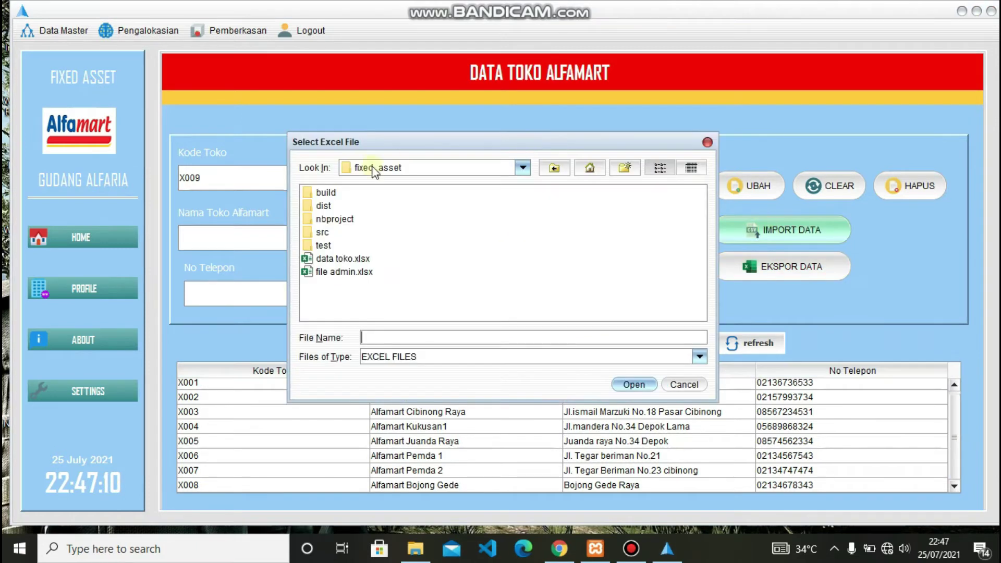
{"action": "double_click", "coordinate": [349, 259]}
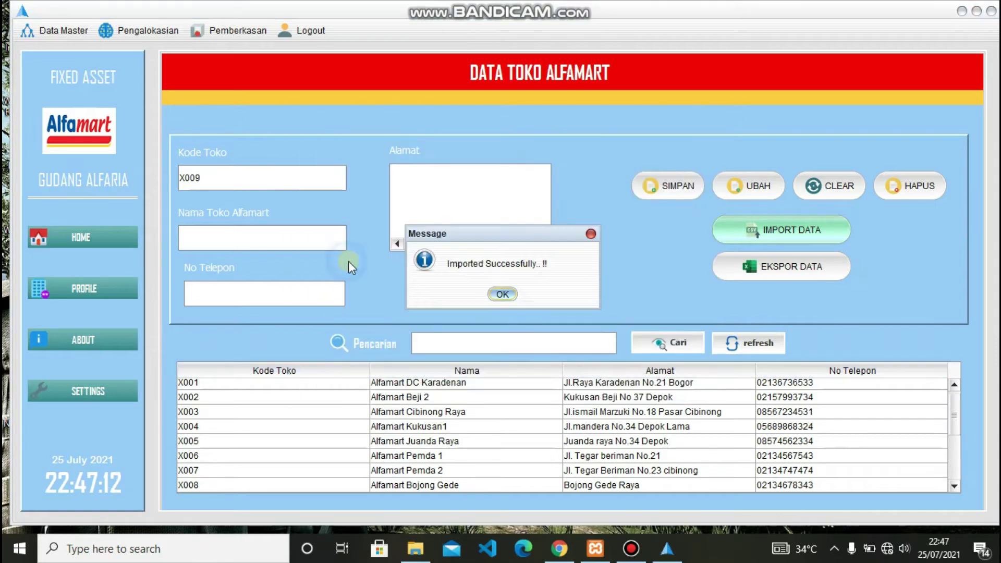
{"action": "left_click", "coordinate": [503, 292]}
{"action": "scroll", "coordinate": [490, 461], "scroll_direction": "up", "scroll_amount": 1}
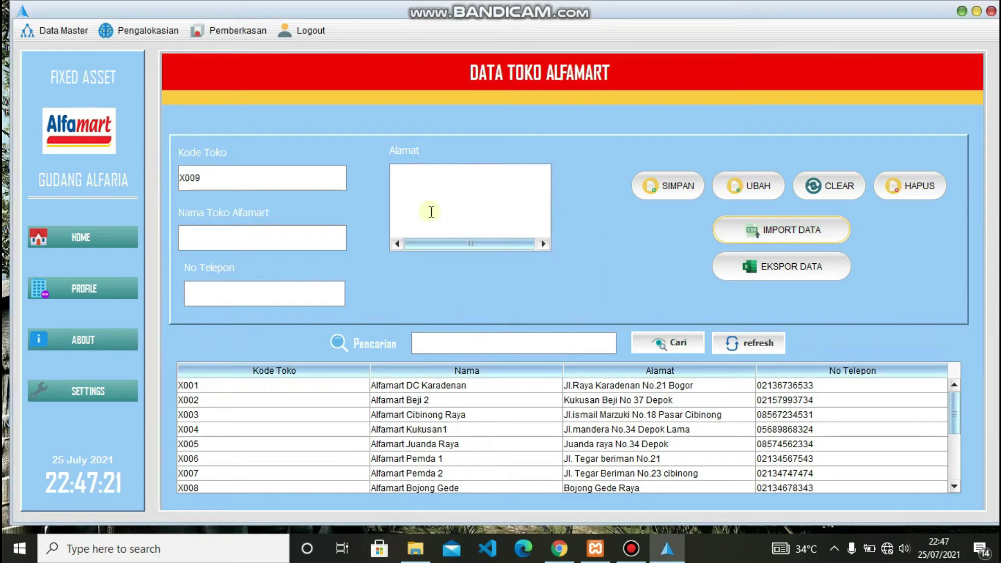
- On the Data Suplier form, enter supplier name 'Pt kemuning raya' and its street address
{"action": "left_click", "coordinate": [64, 34]}
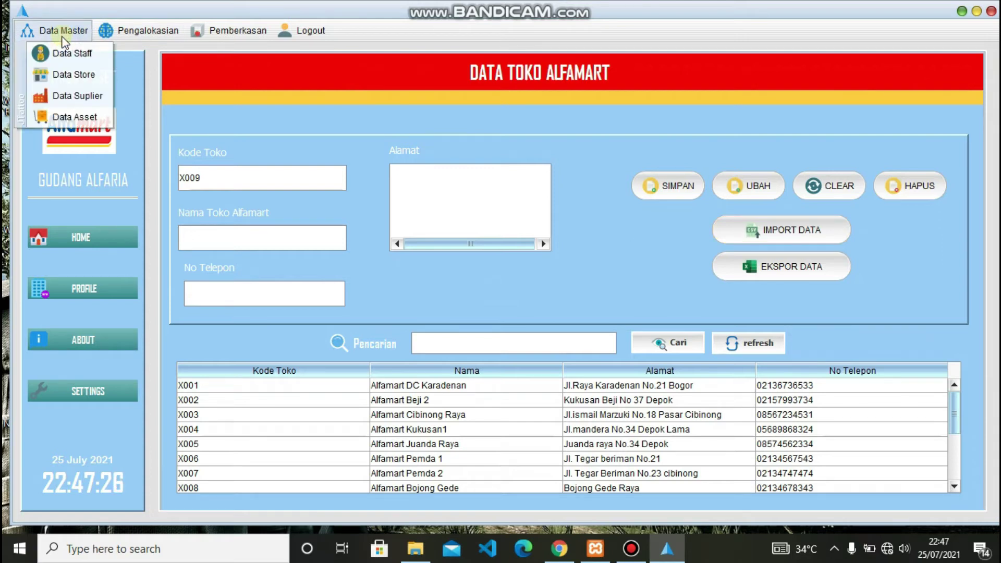
{"action": "left_click", "coordinate": [71, 96]}
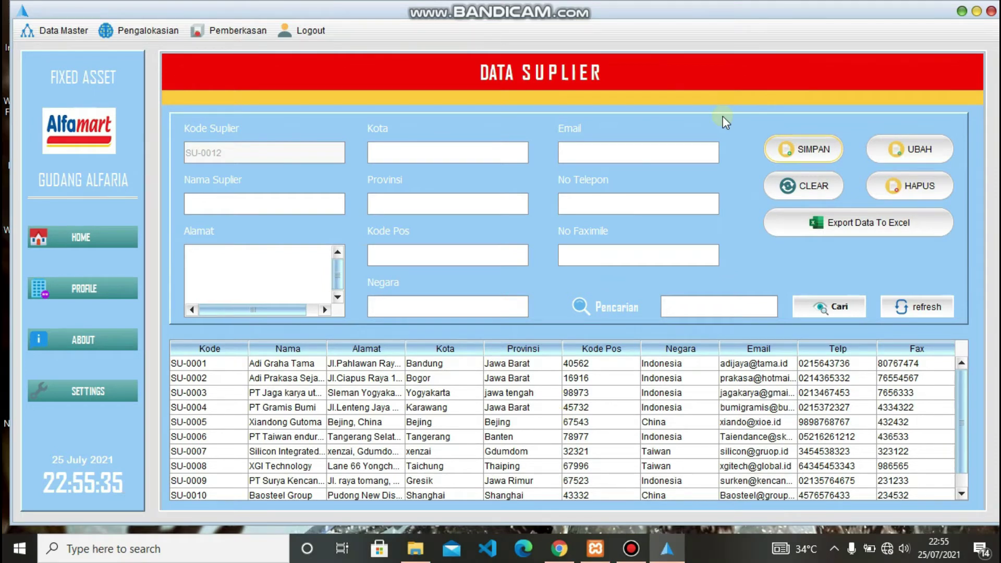
{"action": "left_click", "coordinate": [253, 205]}
{"action": "type", "text": "Pt kemun"}
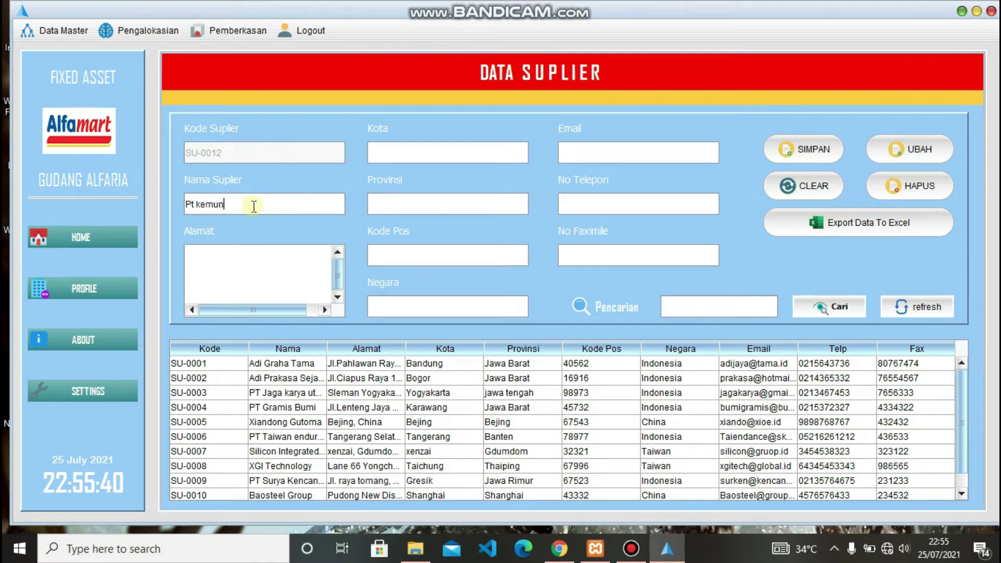
{"action": "type", "text": "ing raya"}
{"action": "left_click", "coordinate": [210, 274]}
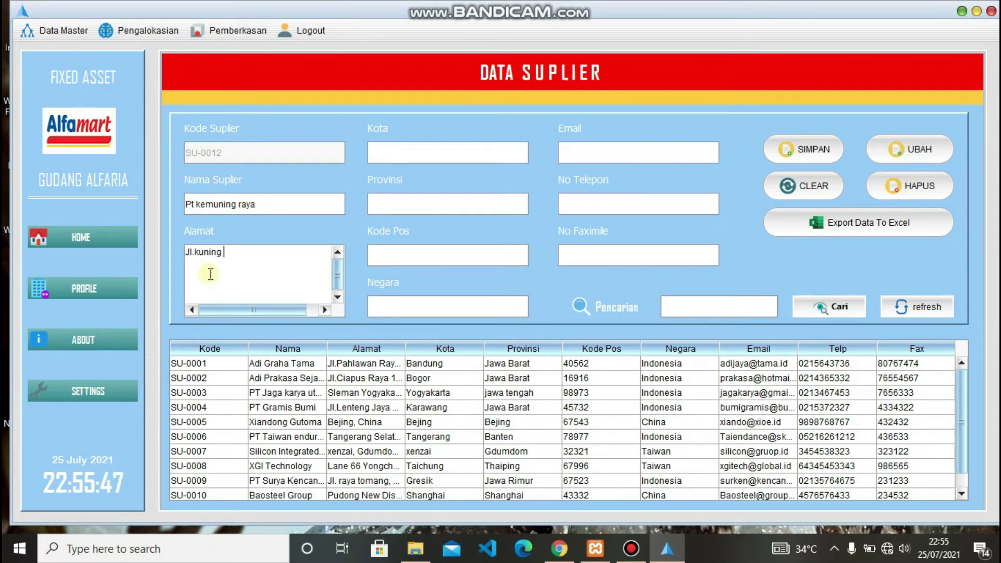
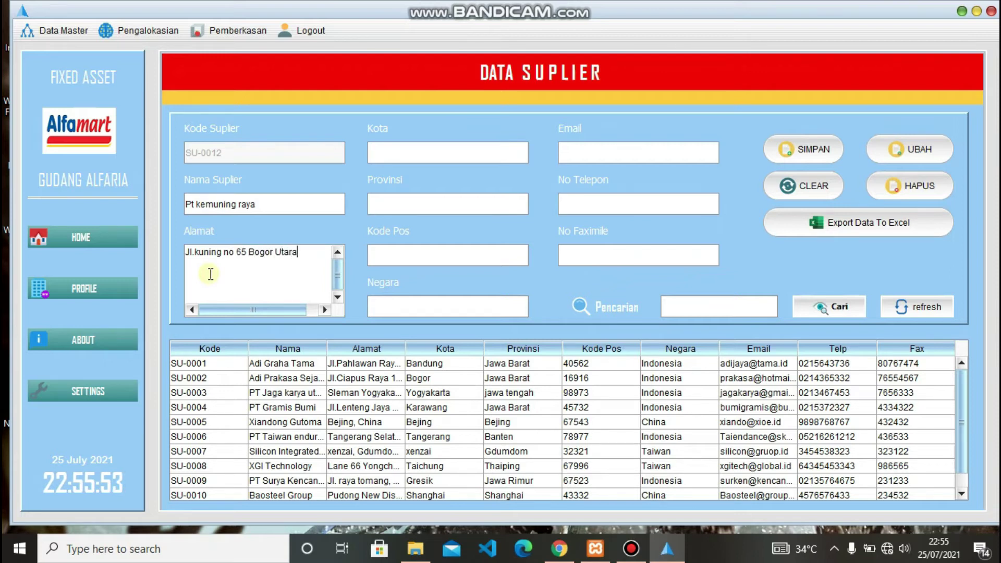
- Set the supplier's city to Bogor, province Jawa Barat, its postal code, and country Indonesia
{"action": "left_click", "coordinate": [422, 154]}
{"action": "type", "text": "Bogor"}
{"action": "left_click", "coordinate": [408, 197]}
{"action": "type", "text": "Ja"}
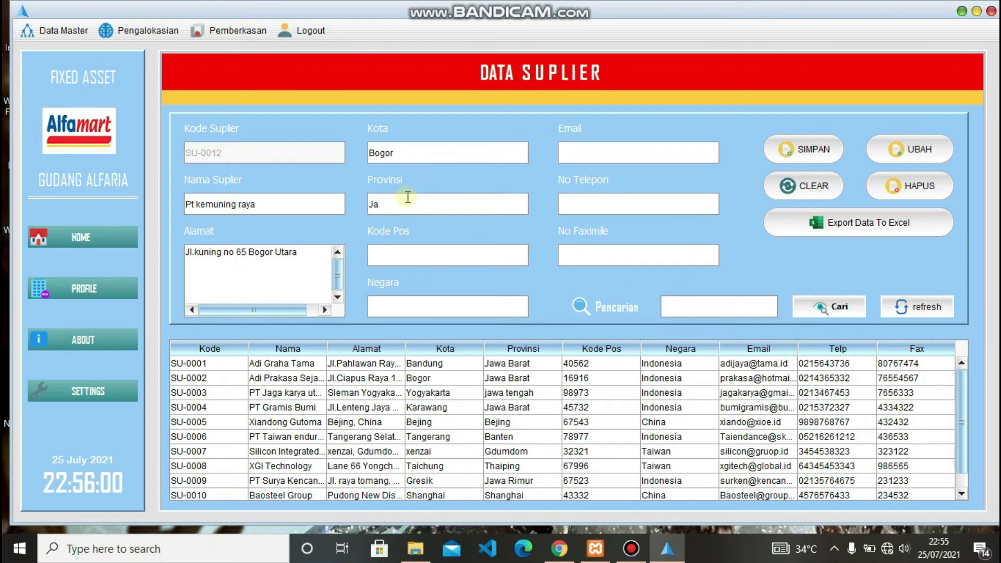
{"action": "type", "text": "wa Barat"}
{"action": "left_click", "coordinate": [406, 258]}
{"action": "type", "text": "16916"}
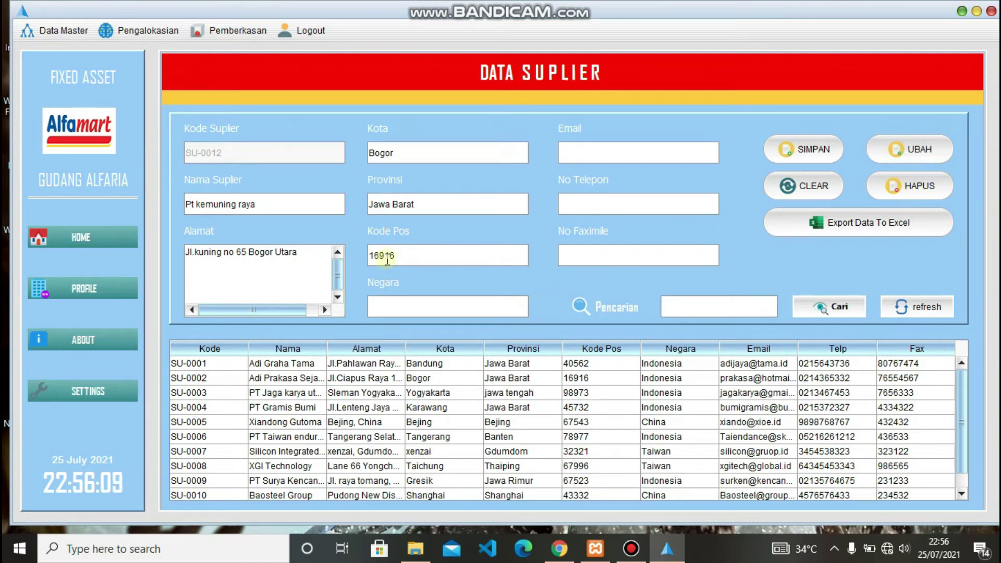
{"action": "left_click", "coordinate": [375, 310]}
{"action": "type", "text": "Ind"}
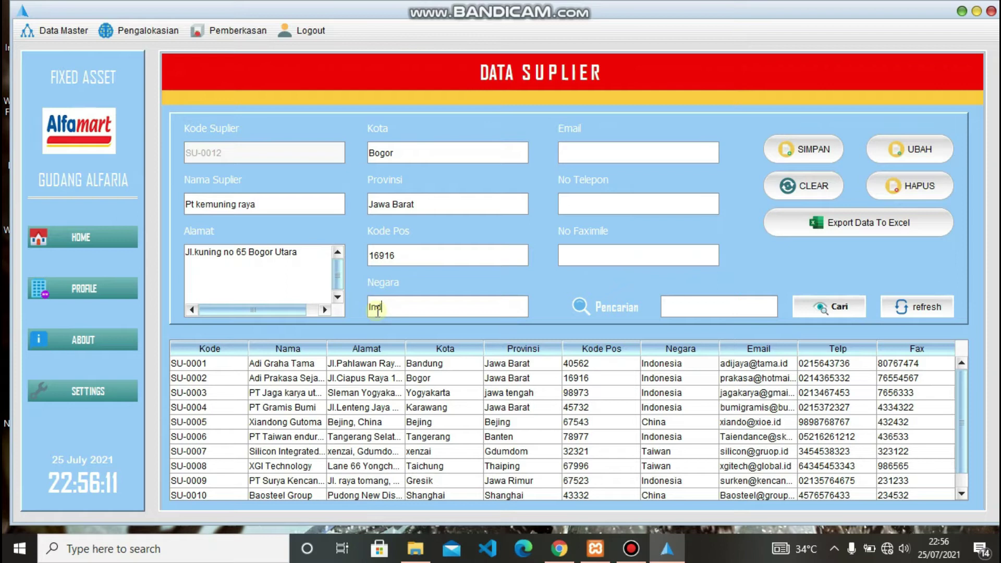
{"action": "type", "text": "onesia"}
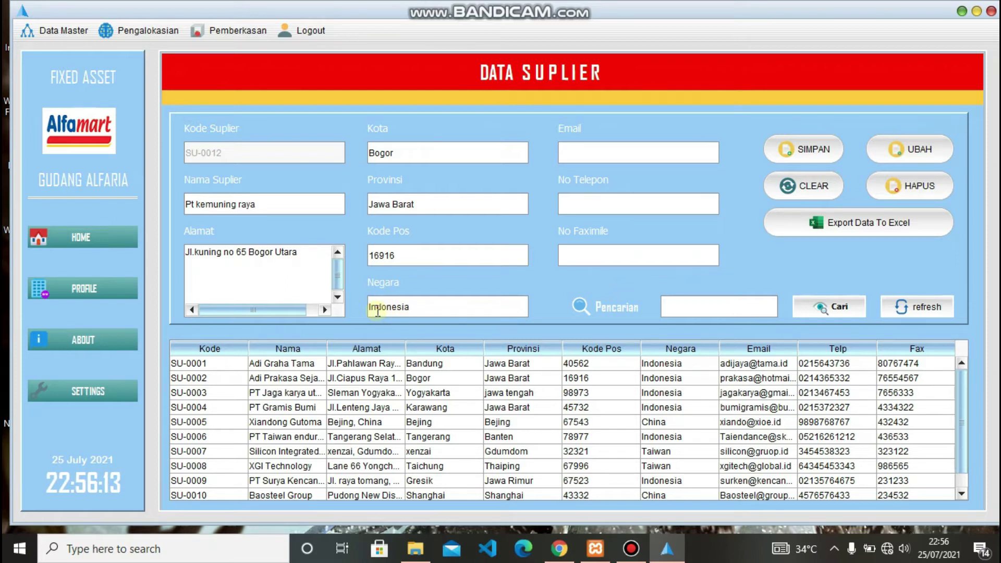
- Fill in the supplier's e-mail, phone and fax, then save it as SU-0012
{"action": "left_click", "coordinate": [594, 147]}
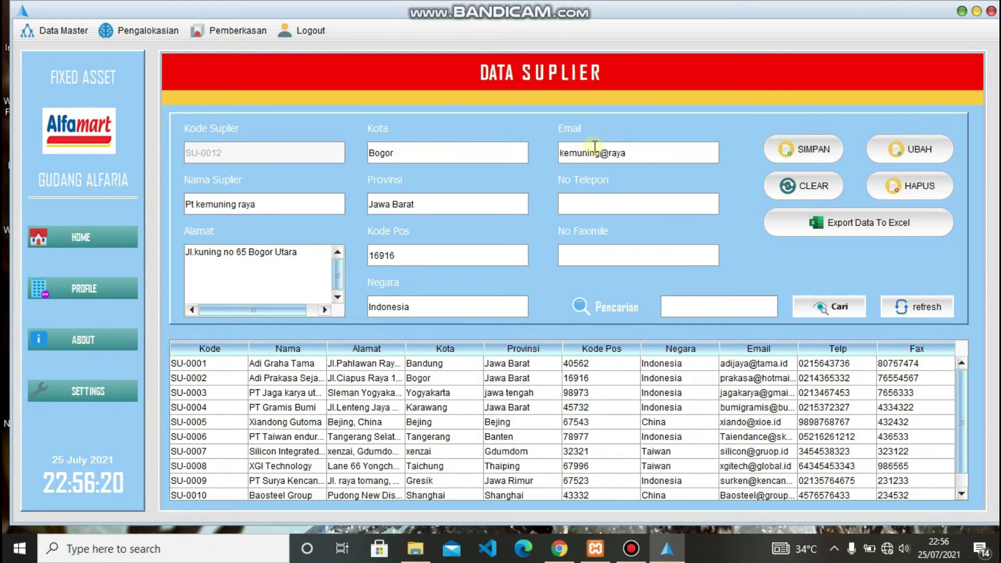
{"action": "left_click", "coordinate": [609, 203]}
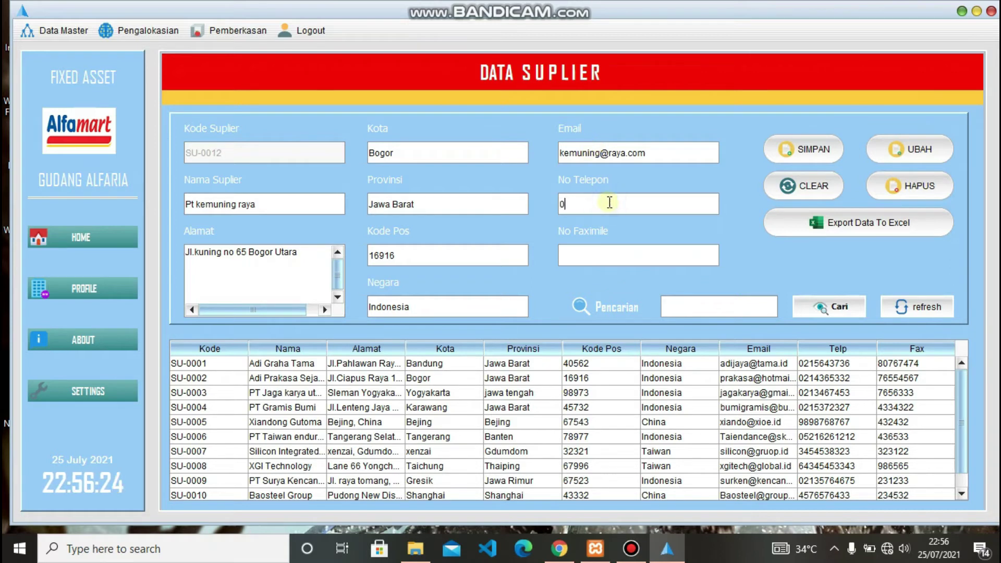
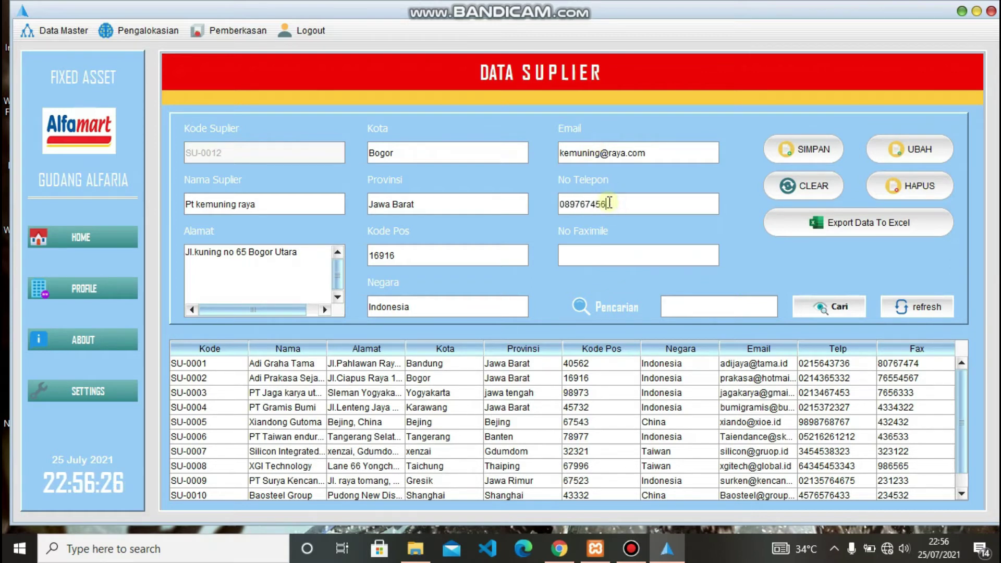
{"action": "left_click", "coordinate": [615, 255]}
{"action": "type", "text": "46753"}
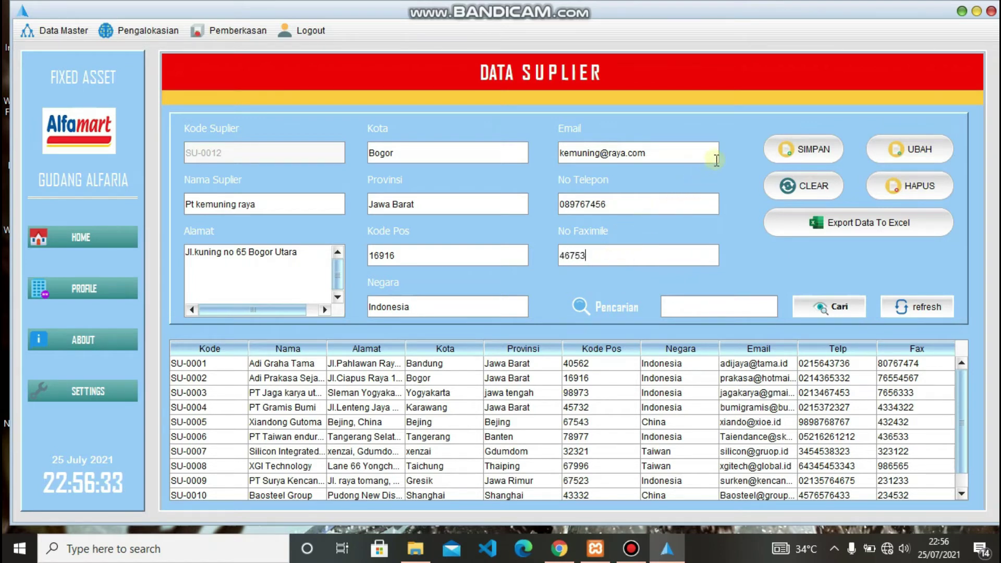
{"action": "left_click", "coordinate": [814, 145]}
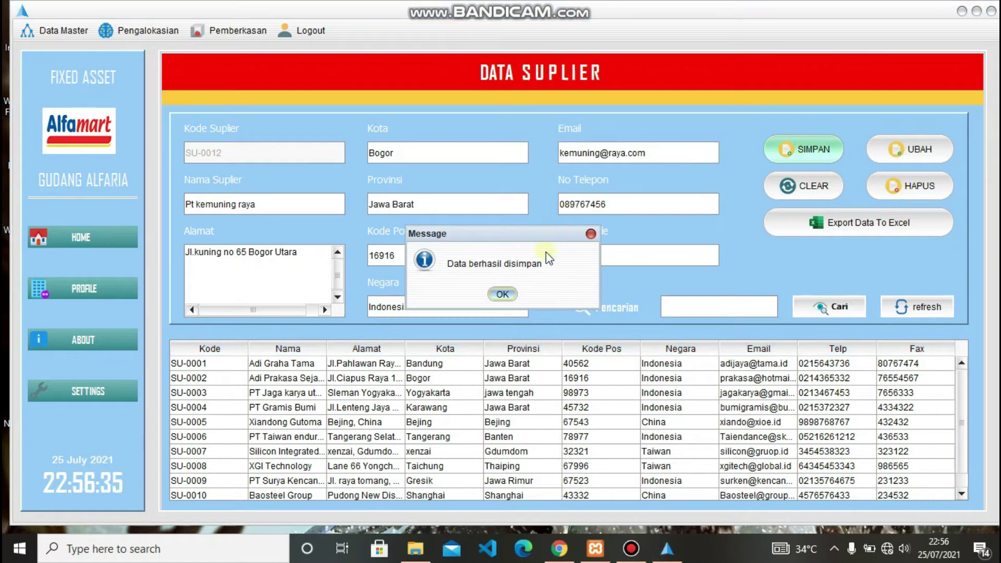
{"action": "left_click", "coordinate": [502, 294]}
{"action": "scroll", "coordinate": [488, 411], "scroll_direction": "down", "scroll_amount": 1}
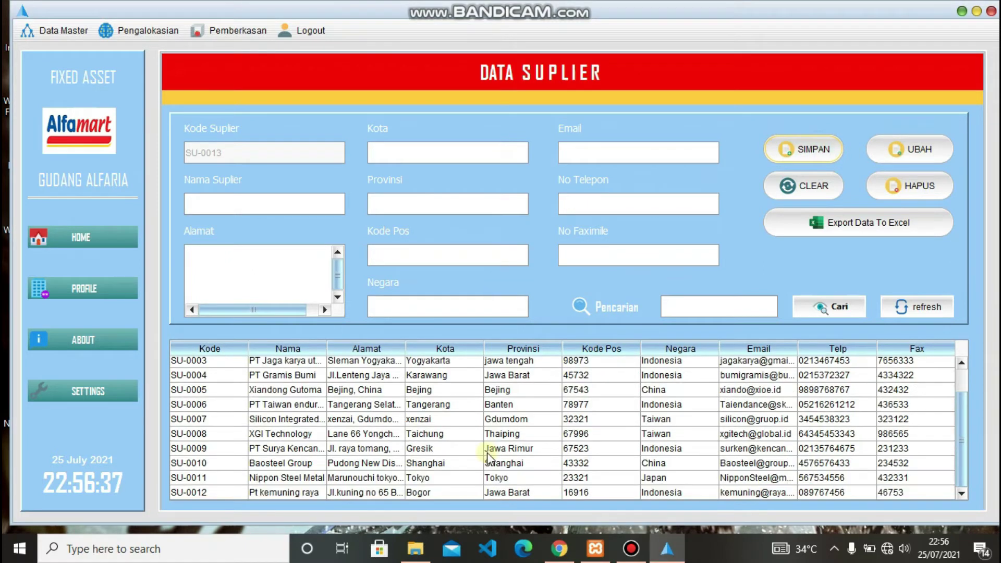
{"action": "left_click", "coordinate": [476, 490]}
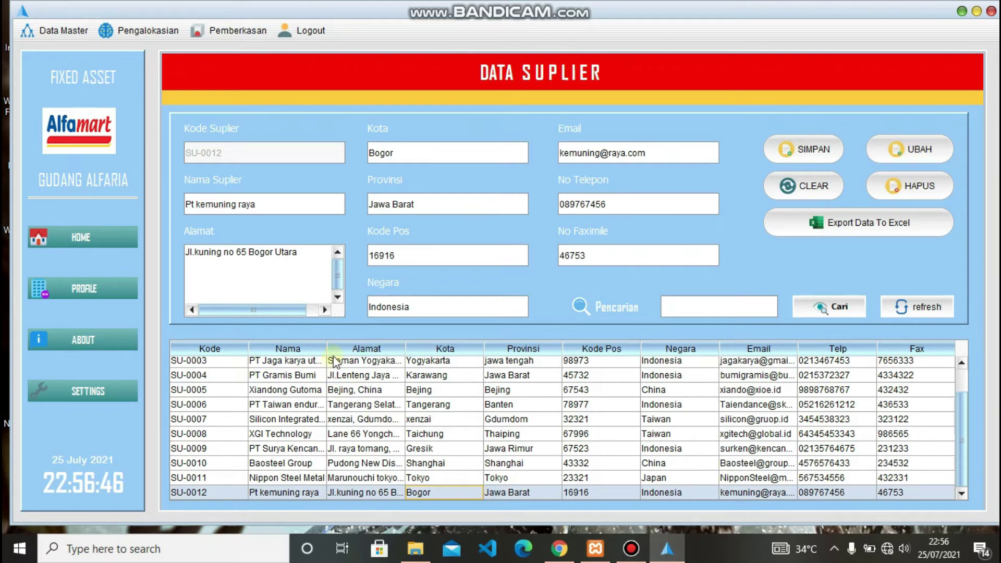
{"action": "left_click", "coordinate": [312, 258]}
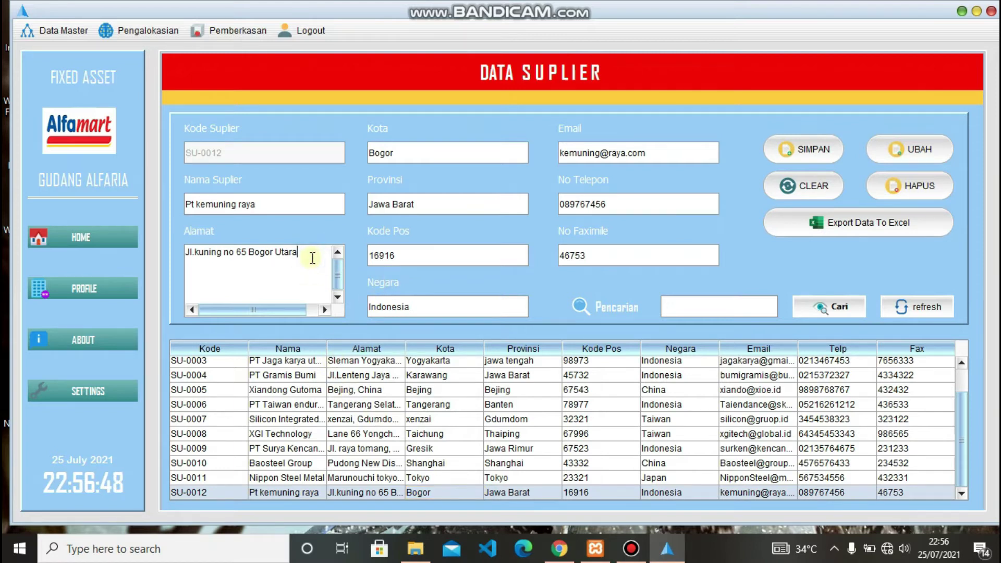
{"action": "key", "text": "BackSpace"}
{"action": "key", "text": "BackSpace"}
{"action": "key", "text": "BackSpace"}
{"action": "key", "text": "BackSpace"}
{"action": "key", "text": "BackSpace"}
{"action": "type", "text": "timur"}
{"action": "left_click", "coordinate": [402, 257]}
{"action": "key", "text": "BackSpace"}
{"action": "key", "text": "BackSpace"}
{"action": "key", "text": "BackSpace"}
{"action": "type", "text": "573"}
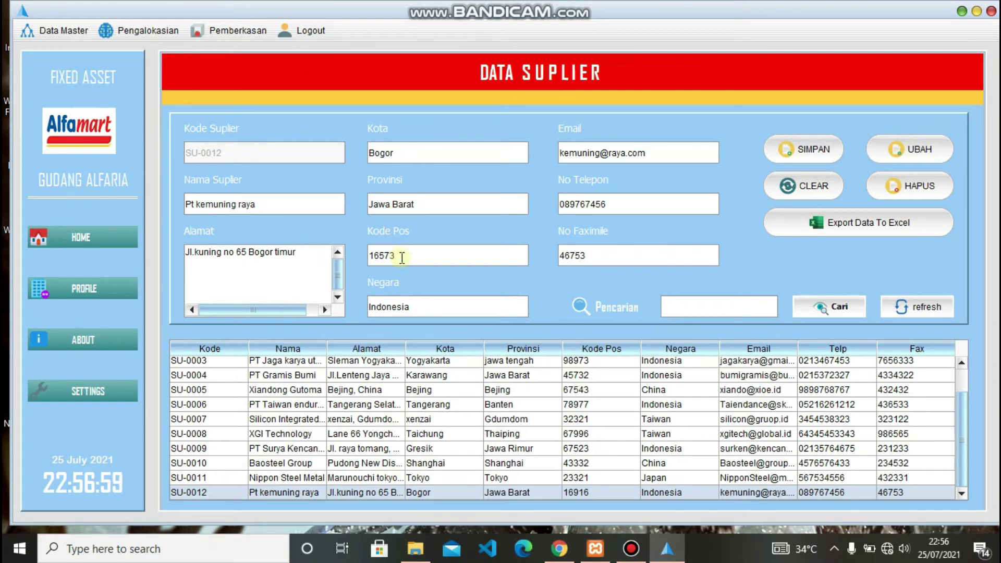
{"action": "type", "text": "3"}
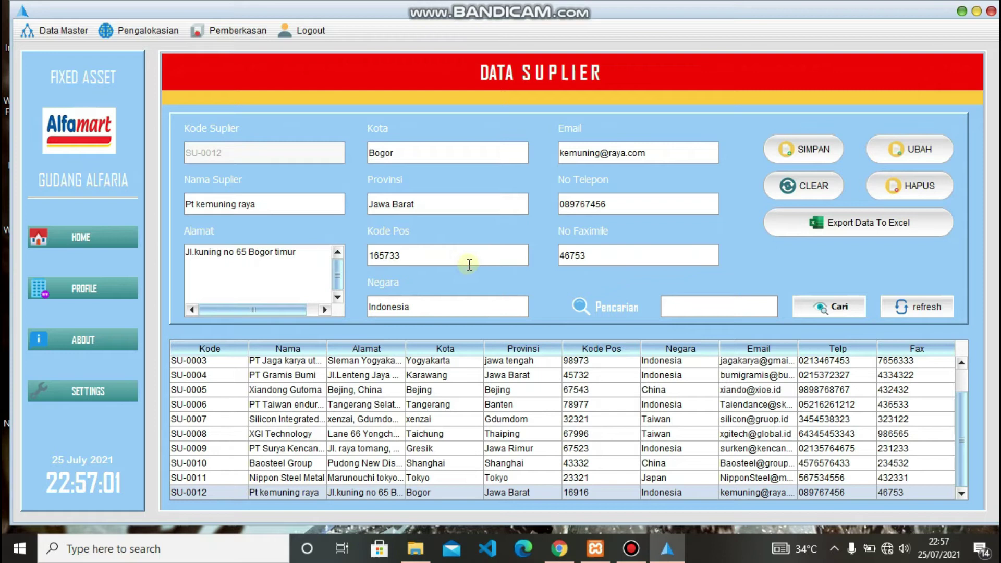
{"action": "left_click", "coordinate": [921, 162]}
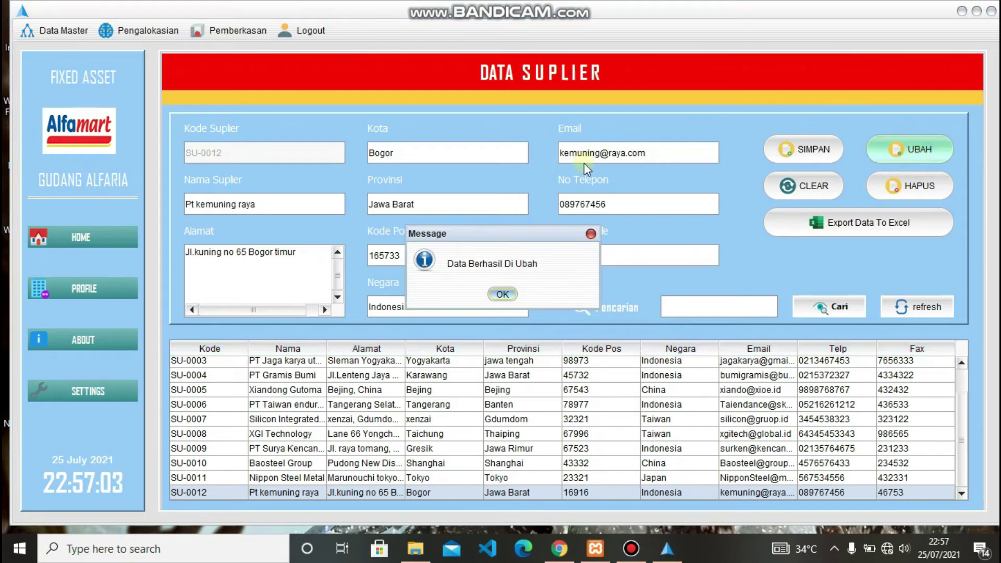
{"action": "left_click", "coordinate": [514, 295]}
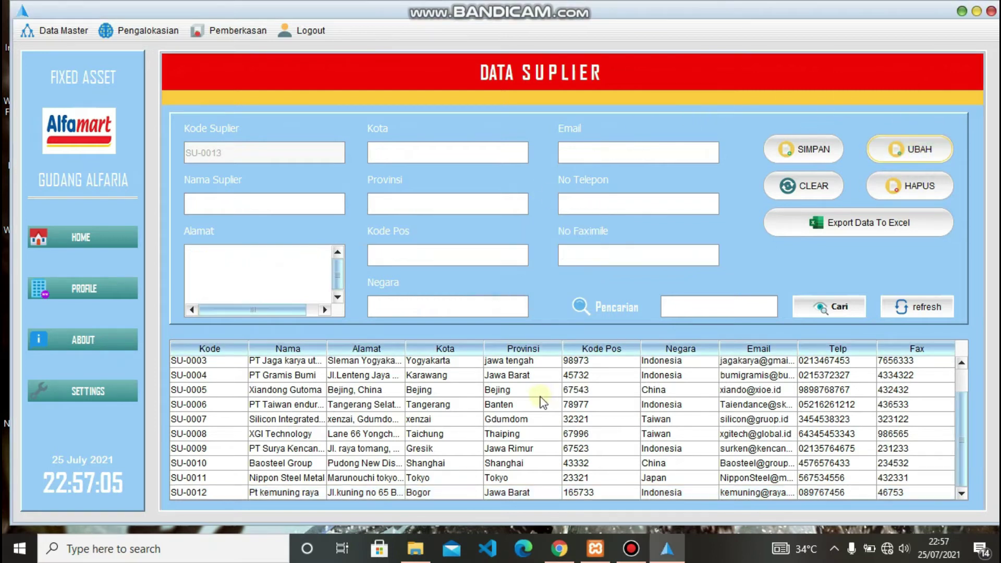
{"action": "scroll", "coordinate": [542, 402], "scroll_direction": "up", "scroll_amount": 1}
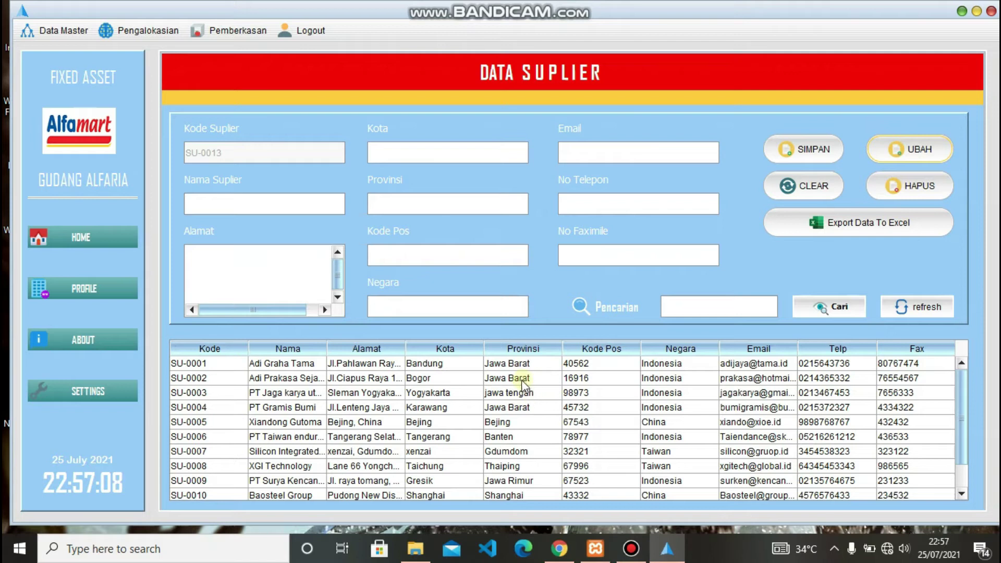
{"action": "scroll", "coordinate": [511, 396], "scroll_direction": "down", "scroll_amount": 1}
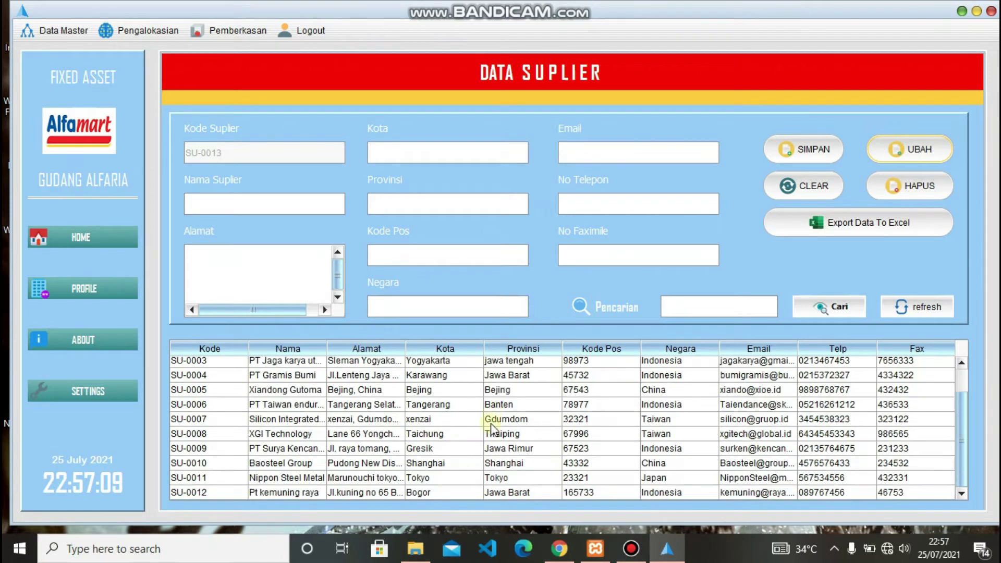
{"action": "left_click", "coordinate": [452, 492]}
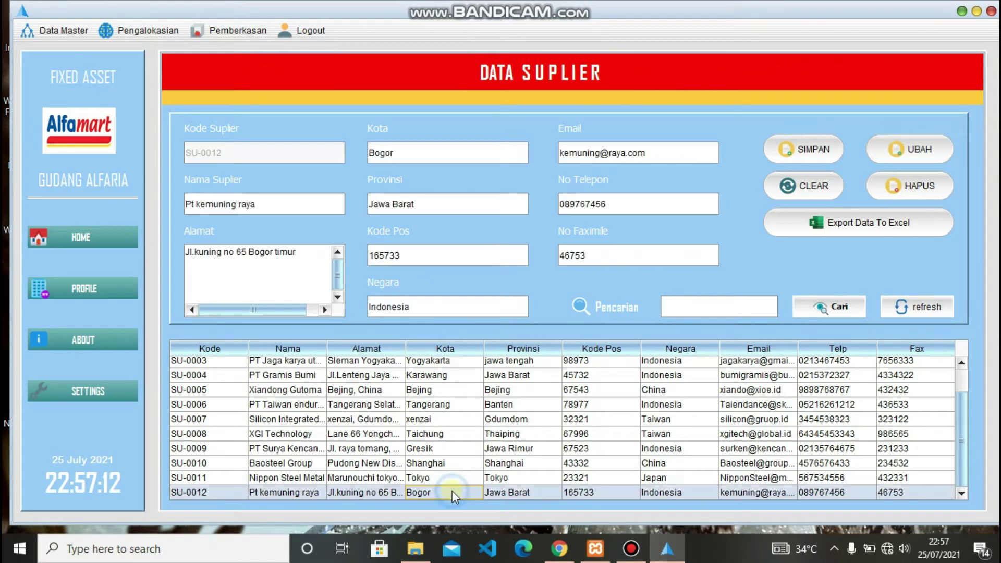
{"action": "left_click", "coordinate": [890, 194]}
{"action": "left_click", "coordinate": [449, 292]}
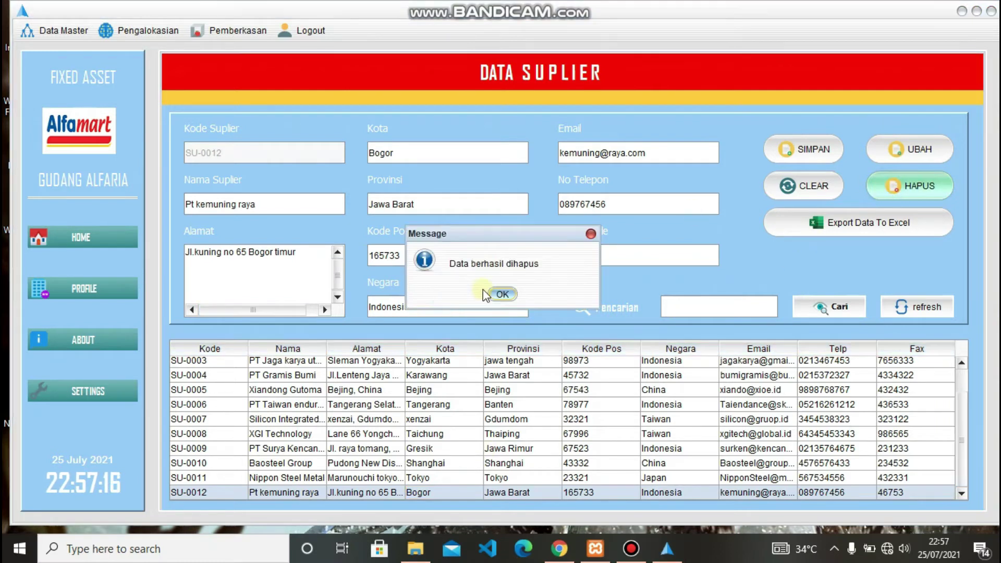
{"action": "left_click", "coordinate": [500, 294]}
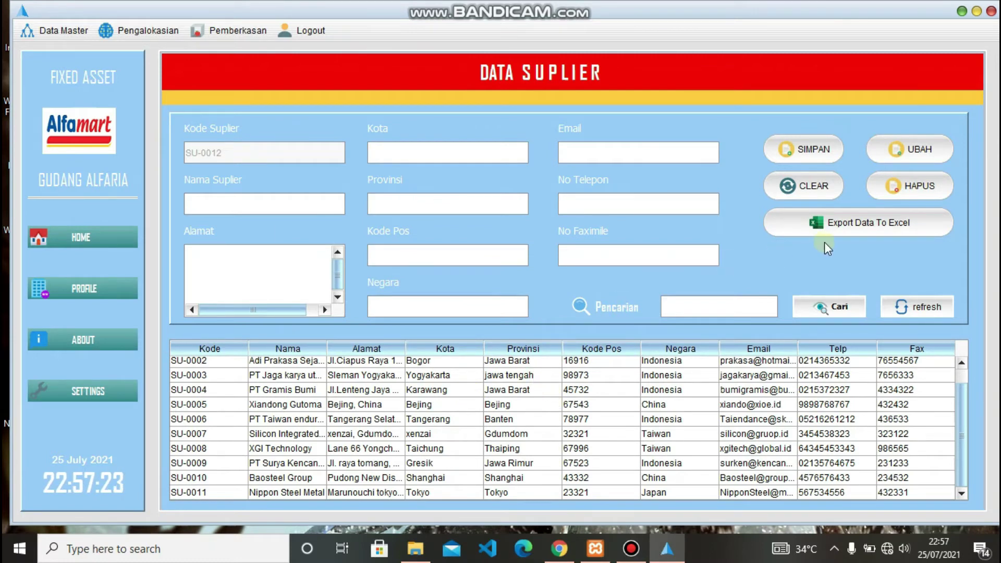
- Export the supplier table to Excel as 'data supplier' in the fixed_asset folder
{"action": "left_click", "coordinate": [862, 229]}
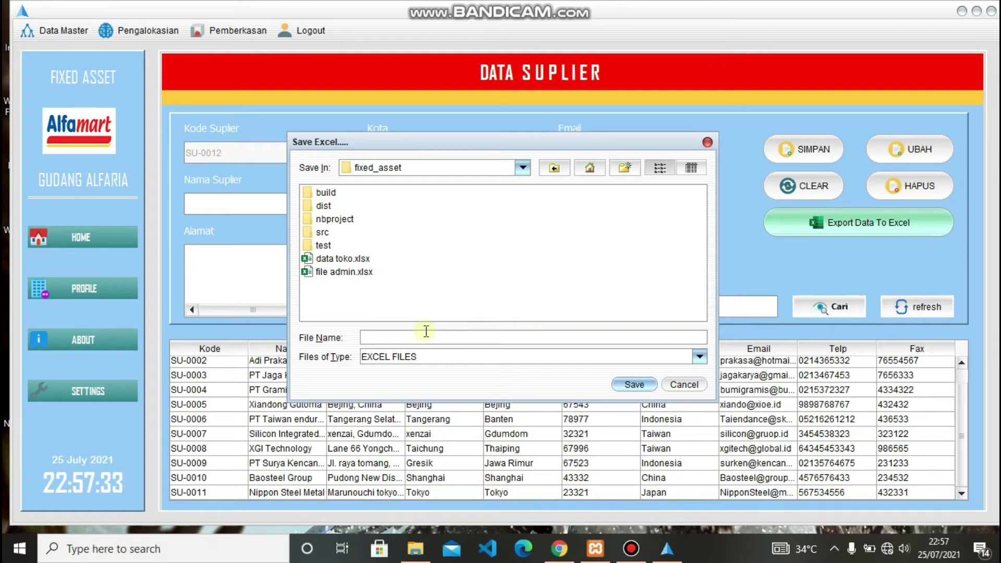
{"action": "type", "text": "ata supplier"}
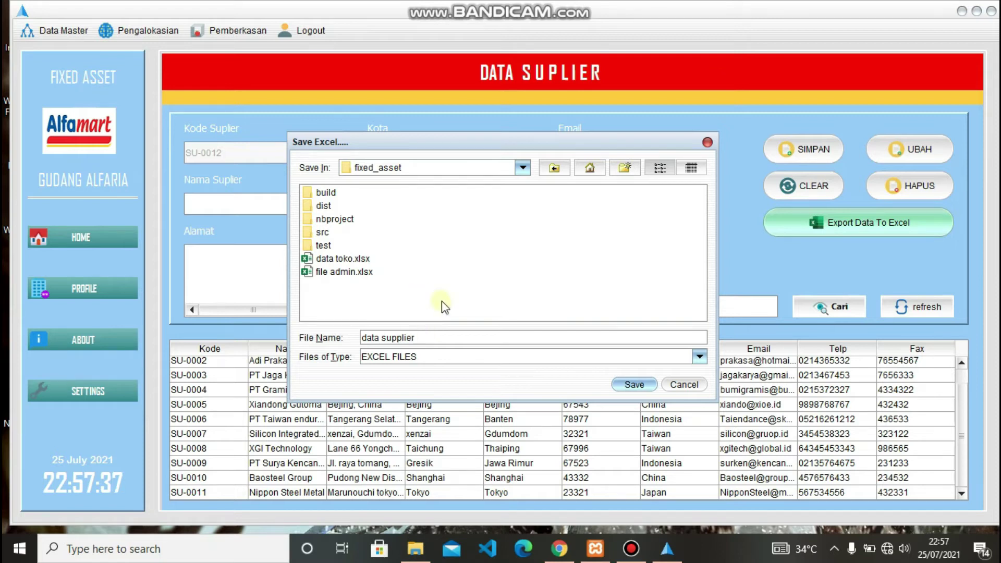
{"action": "left_click", "coordinate": [633, 384]}
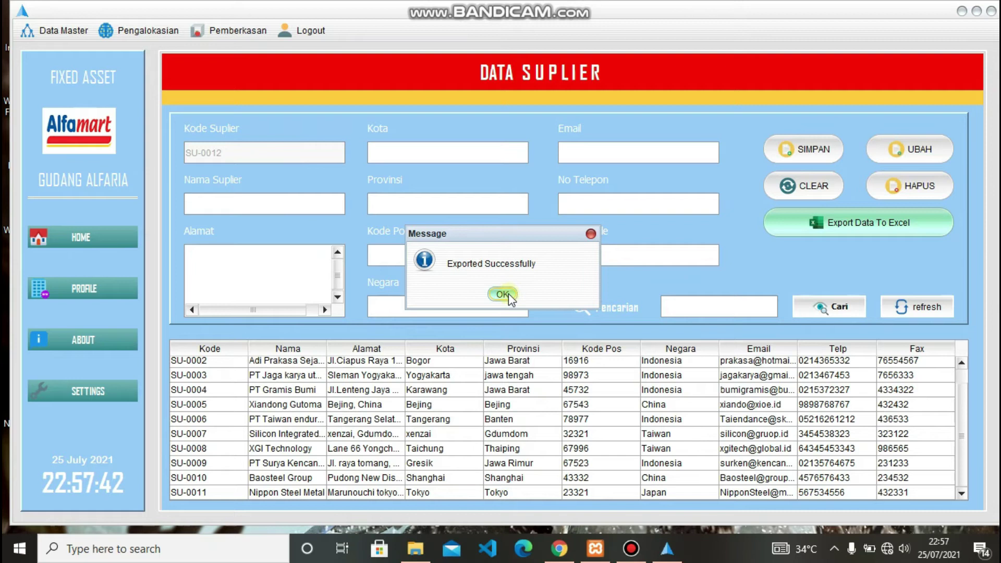
{"action": "left_click", "coordinate": [503, 295]}
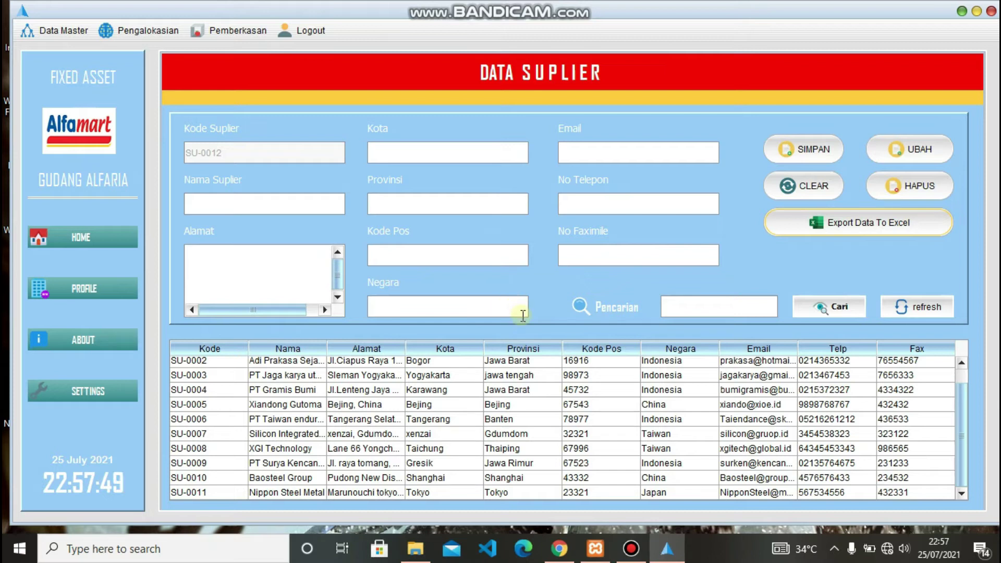
{"action": "left_click", "coordinate": [712, 306]}
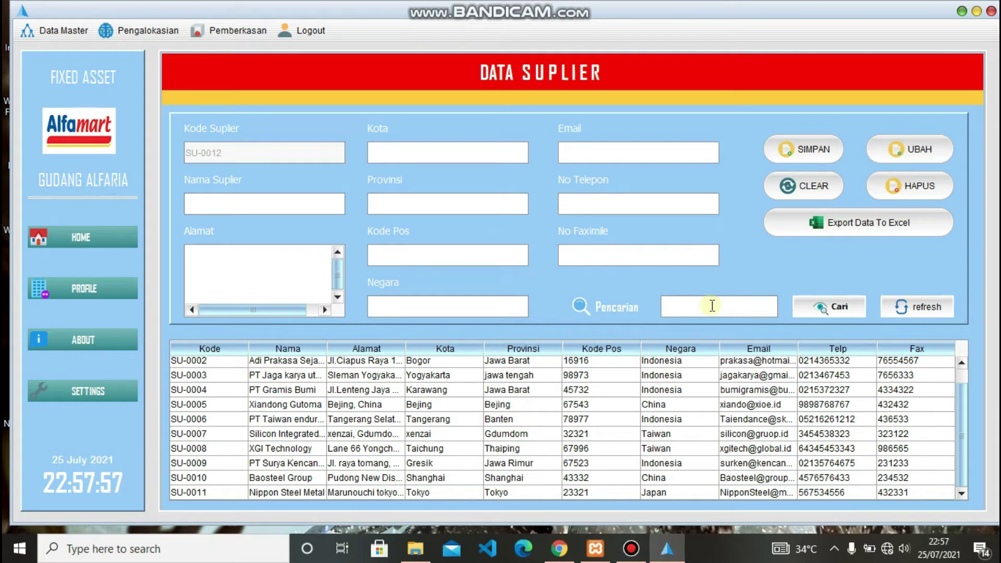
{"action": "type", "text": "gi"}
{"action": "left_click", "coordinate": [825, 310]}
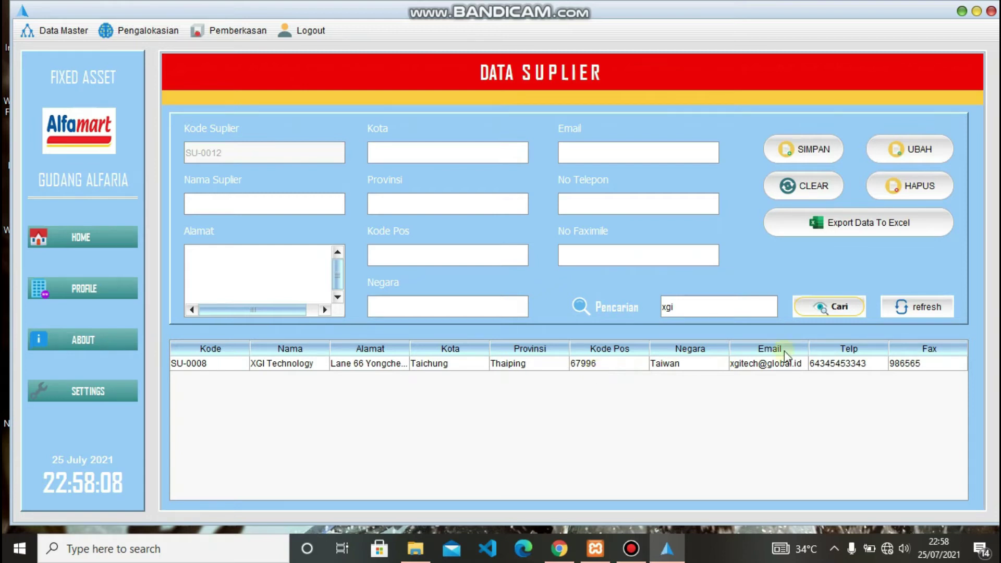
{"action": "left_click", "coordinate": [899, 305]}
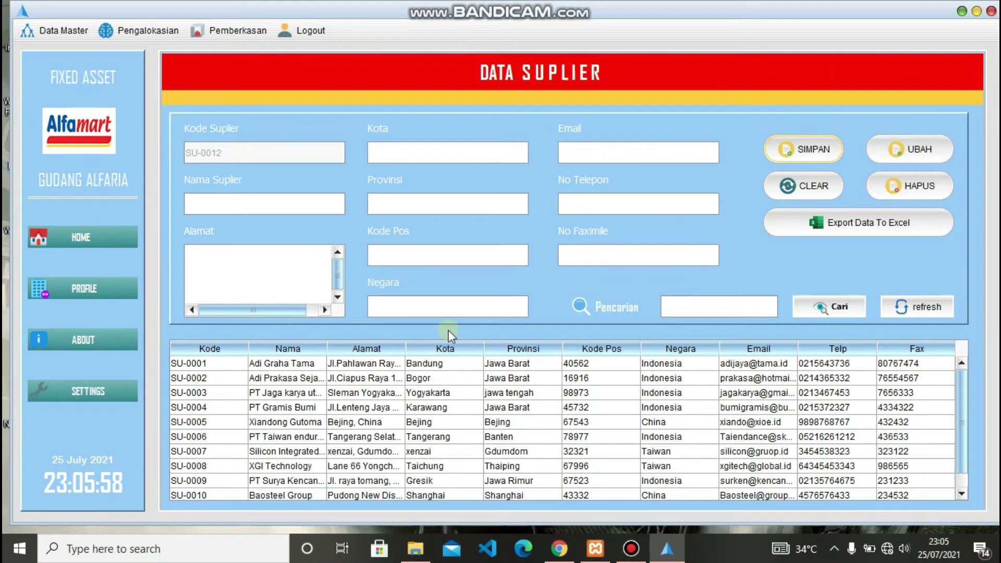
- Open Data Asset and view assets S-XZ01-0015, Laptop Acer Nitro B650 and Shelving dasar
{"action": "left_click", "coordinate": [50, 30]}
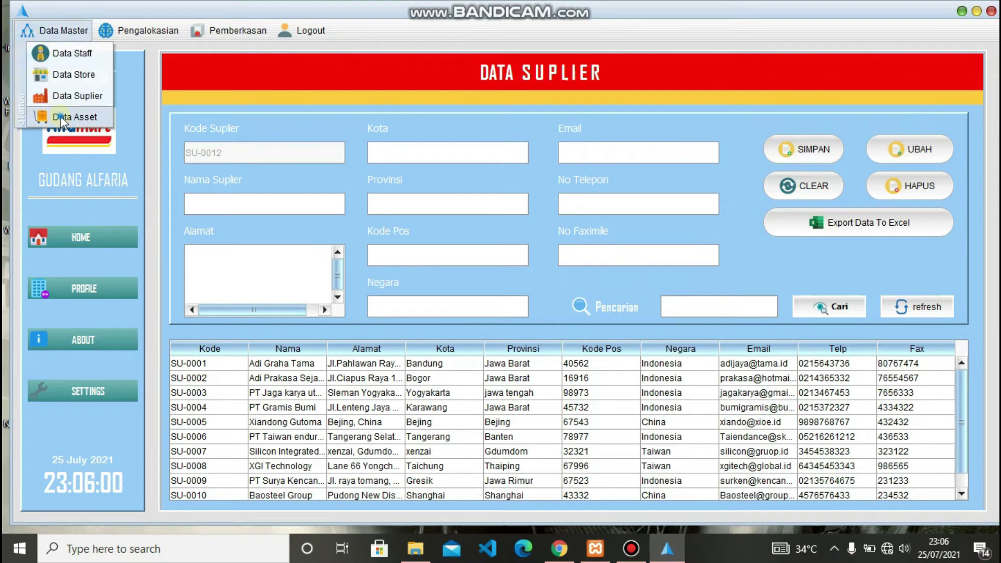
{"action": "left_click", "coordinate": [64, 116]}
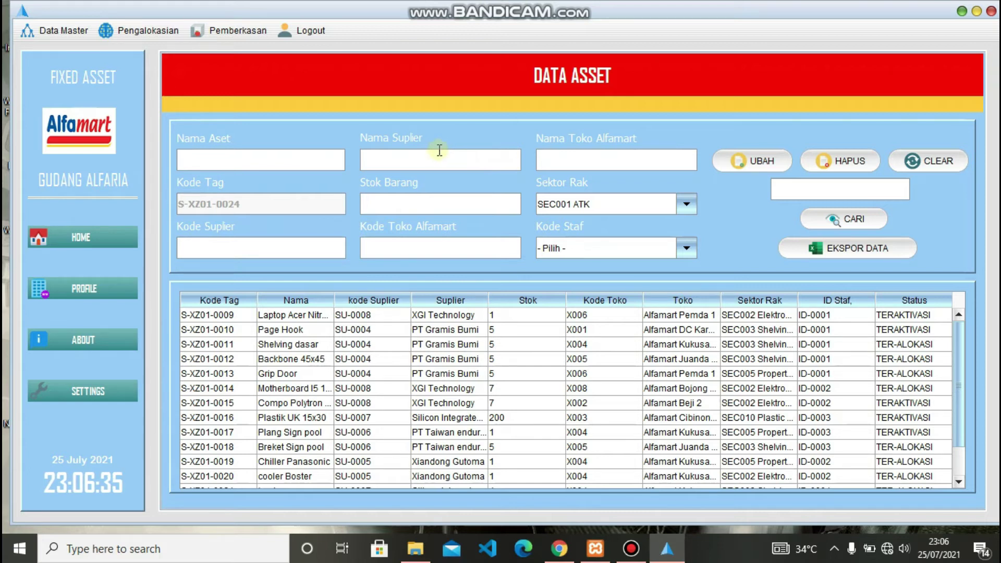
{"action": "scroll", "coordinate": [310, 363], "scroll_direction": "down", "scroll_amount": 1}
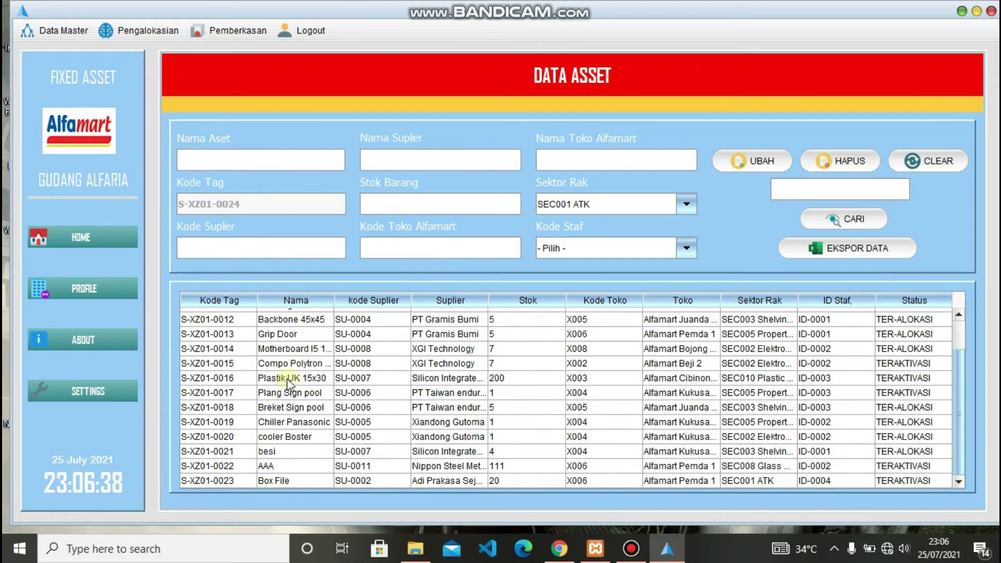
{"action": "left_click", "coordinate": [225, 364]}
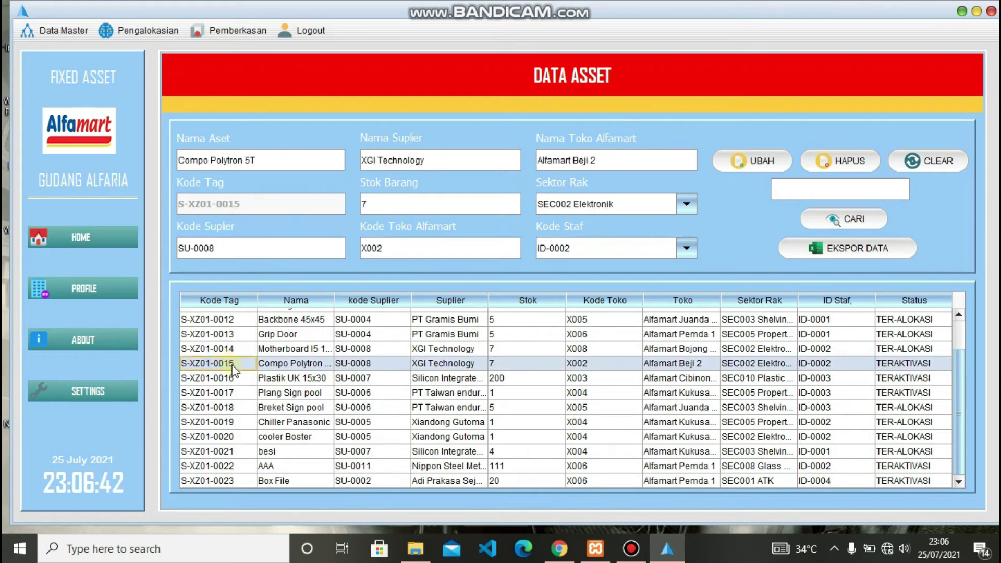
{"action": "scroll", "coordinate": [252, 384], "scroll_direction": "up", "scroll_amount": 1}
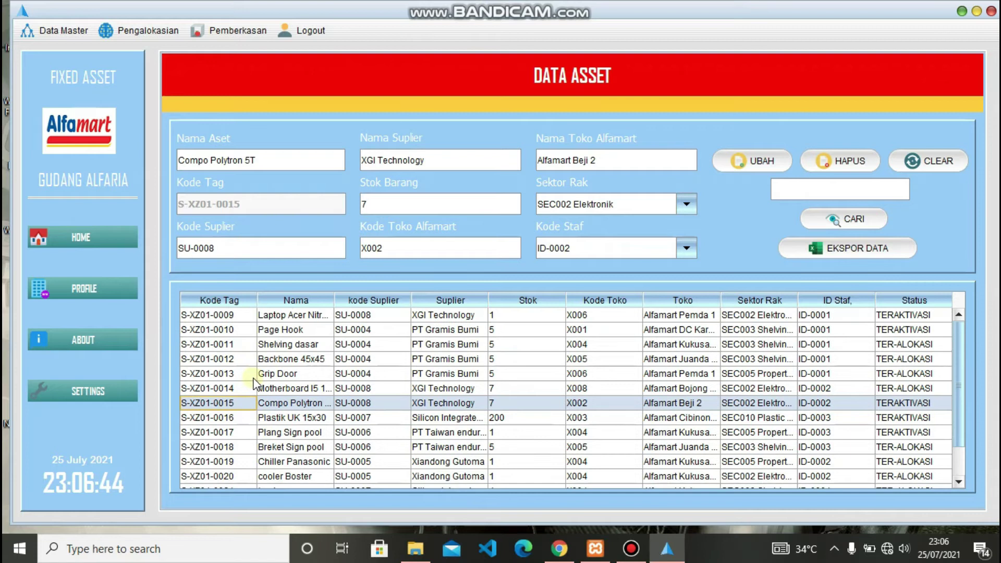
{"action": "left_click", "coordinate": [418, 316]}
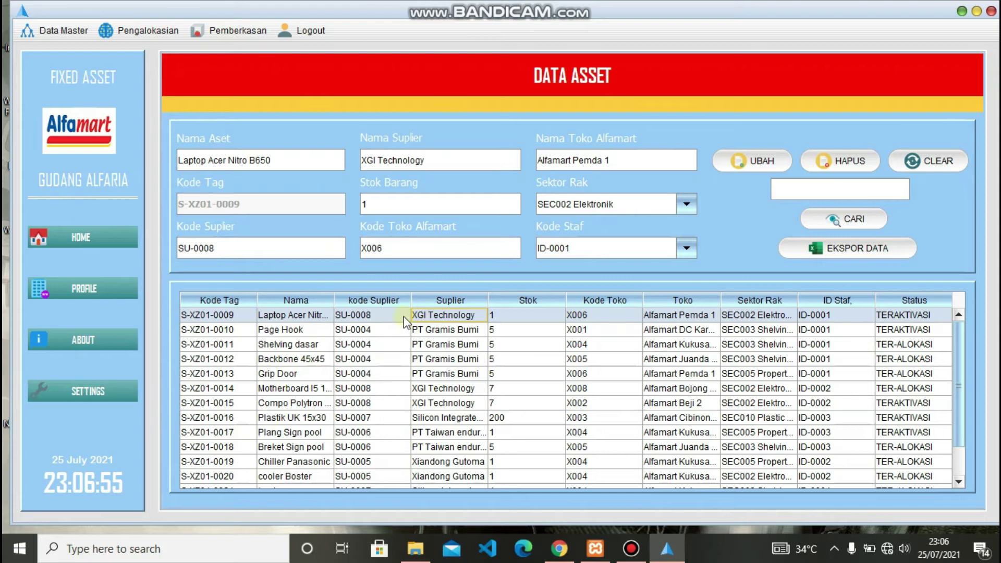
{"action": "left_click", "coordinate": [393, 347]}
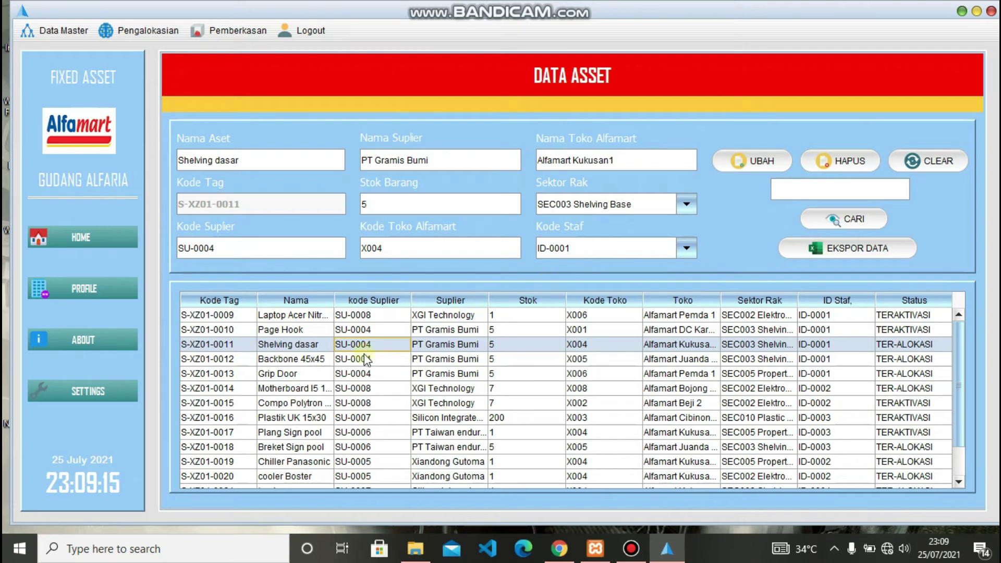
- Rename asset Grip Door to 'Grip Door Utama' and change its stock from 5 to 10
{"action": "left_click", "coordinate": [304, 372]}
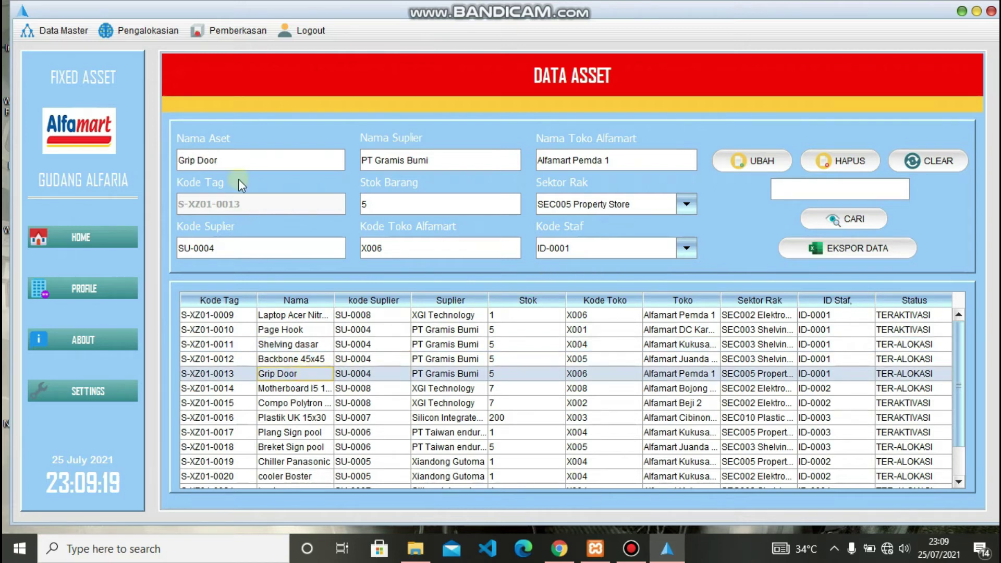
{"action": "left_click", "coordinate": [251, 163]}
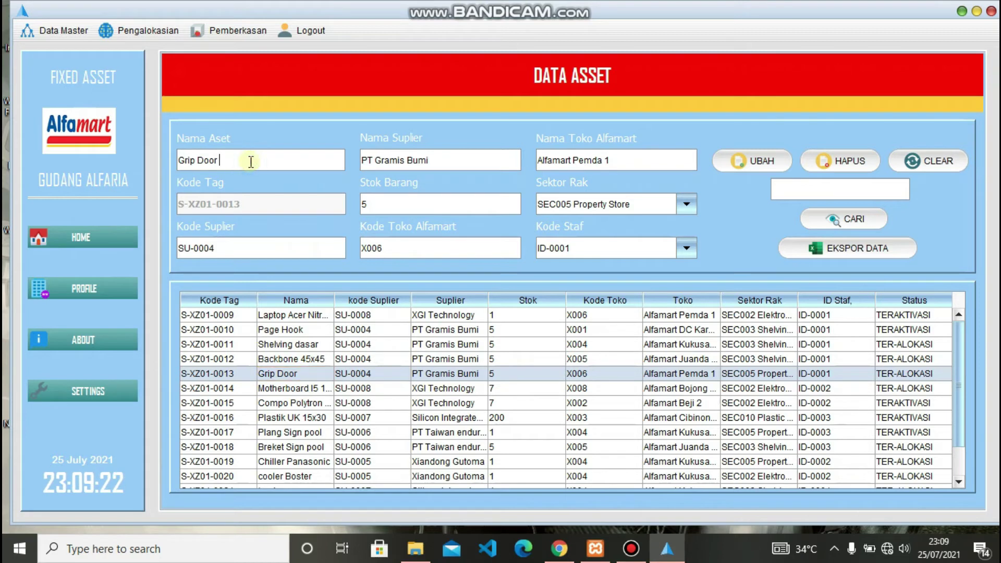
{"action": "type", "text": "Utama"}
{"action": "left_click", "coordinate": [374, 207]}
{"action": "key", "text": "BackSpace"}
{"action": "type", "text": "10"}
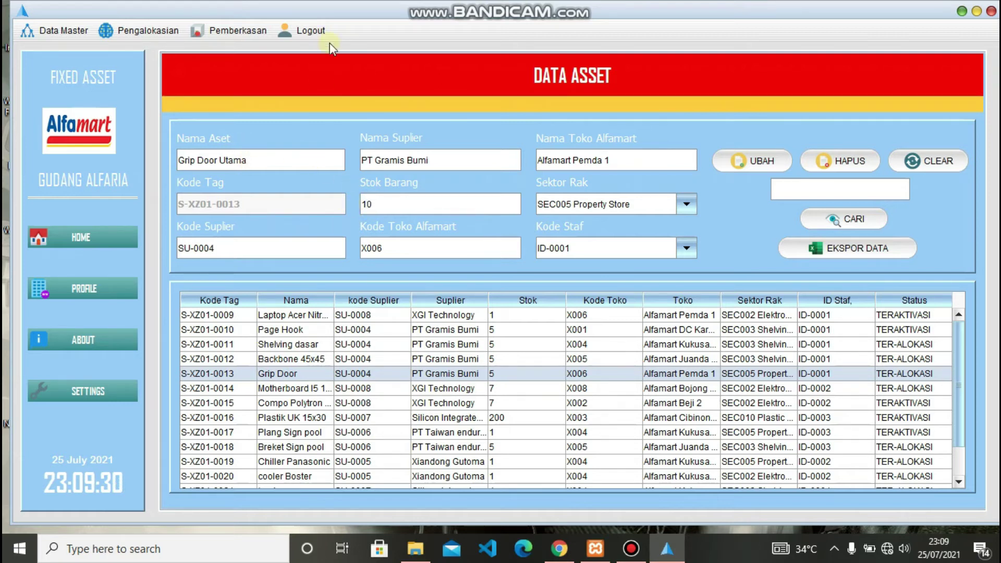
{"action": "left_click", "coordinate": [751, 162]}
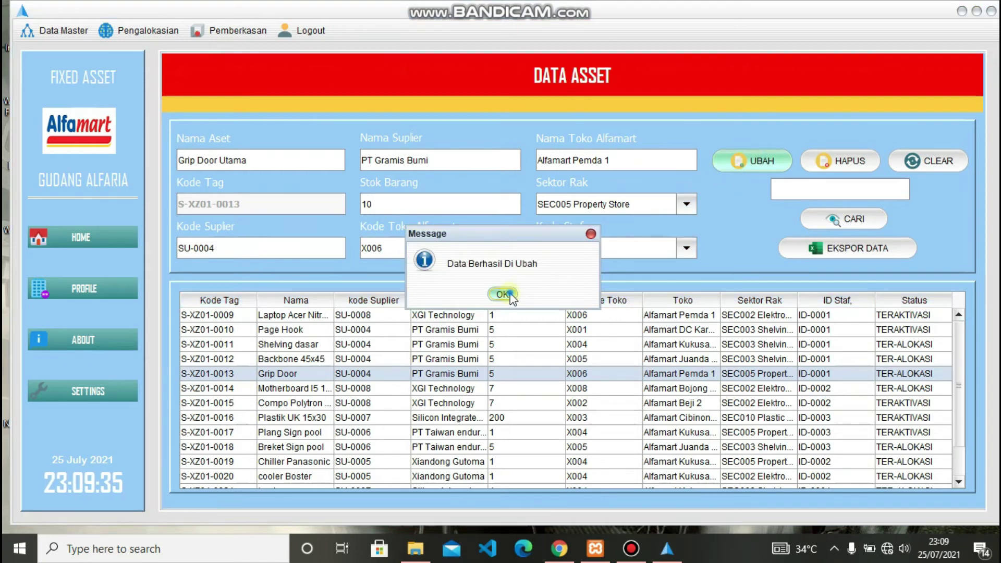
{"action": "left_click", "coordinate": [503, 294]}
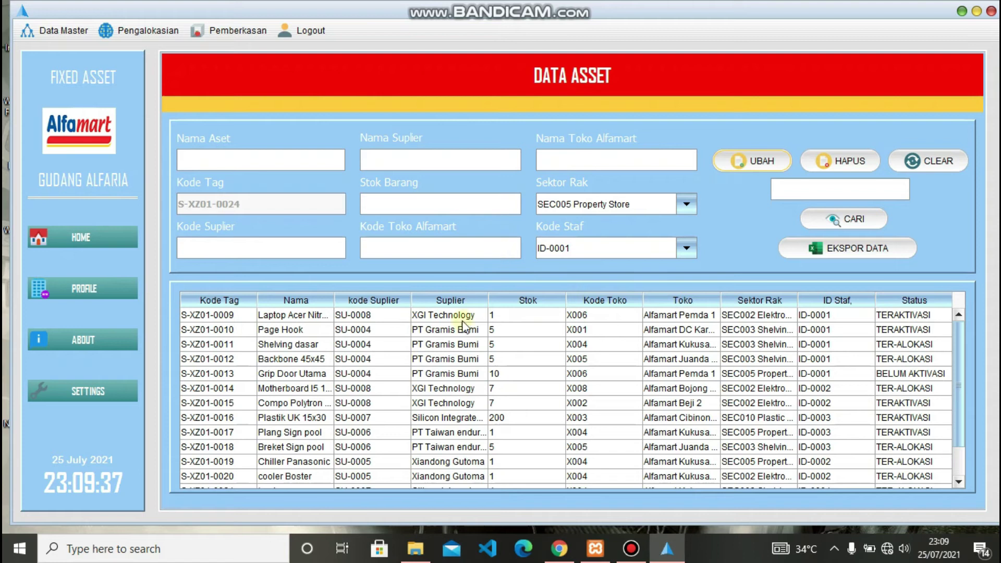
{"action": "scroll", "coordinate": [406, 418], "scroll_direction": "down", "scroll_amount": 1}
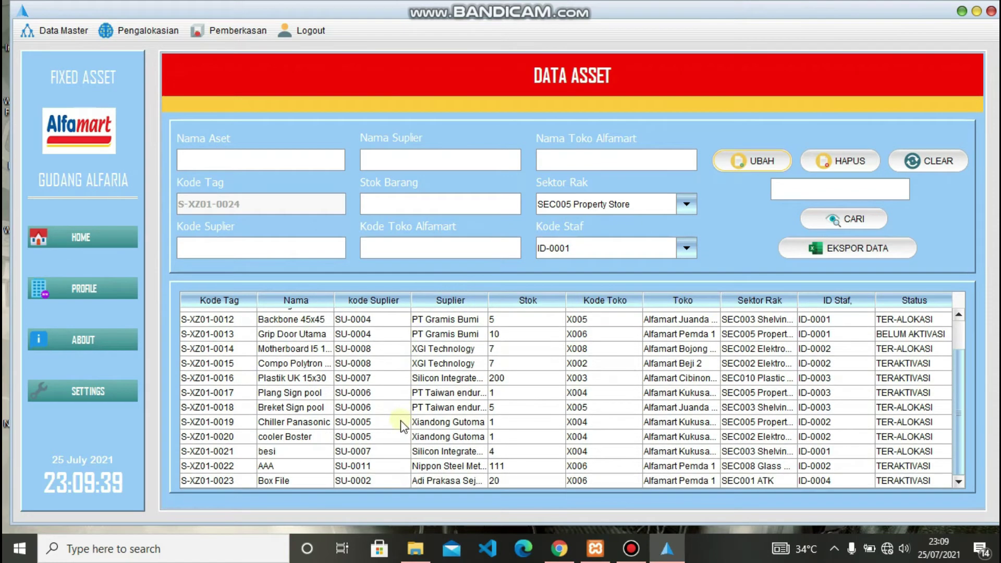
- Delete asset S-XZ01-0022 (AAA) and clear the asset form
{"action": "left_click", "coordinate": [378, 467]}
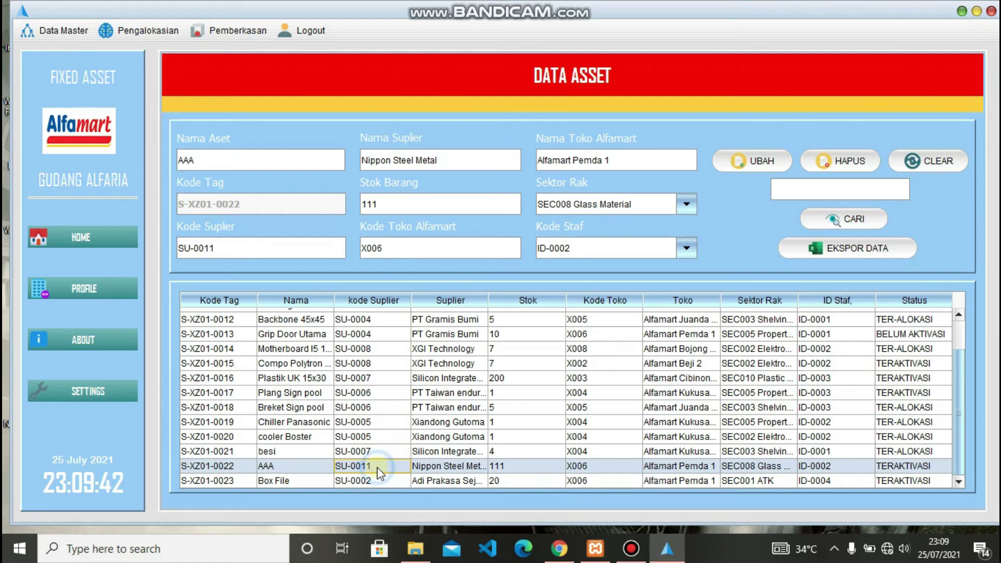
{"action": "left_click", "coordinate": [831, 161]}
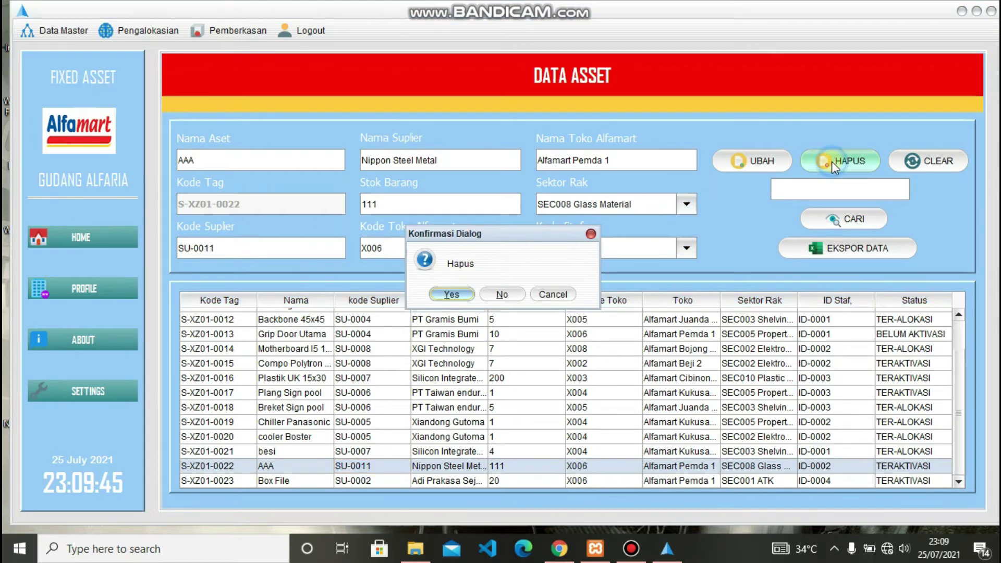
{"action": "left_click", "coordinate": [451, 295]}
{"action": "left_click", "coordinate": [500, 293]}
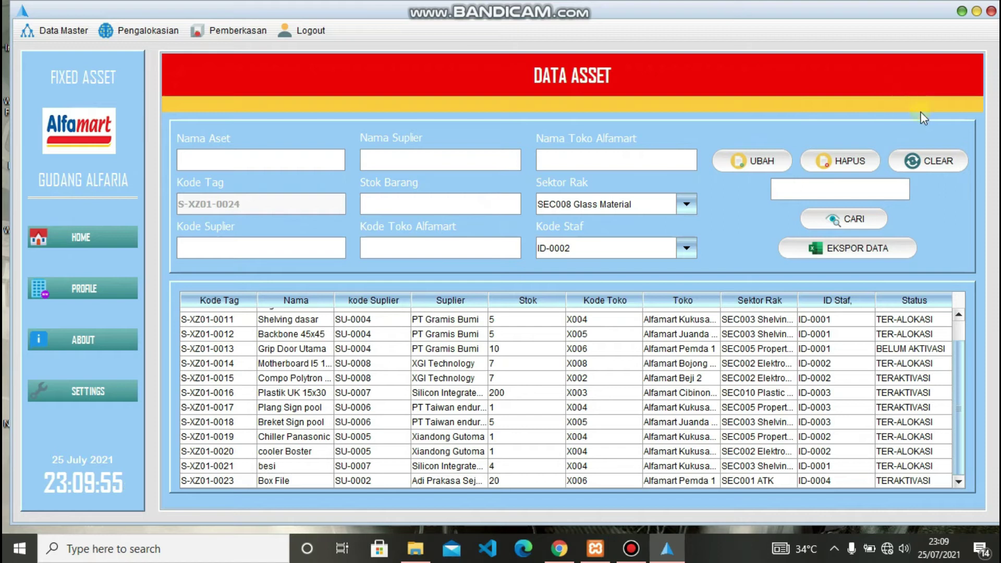
{"action": "left_click", "coordinate": [925, 164]}
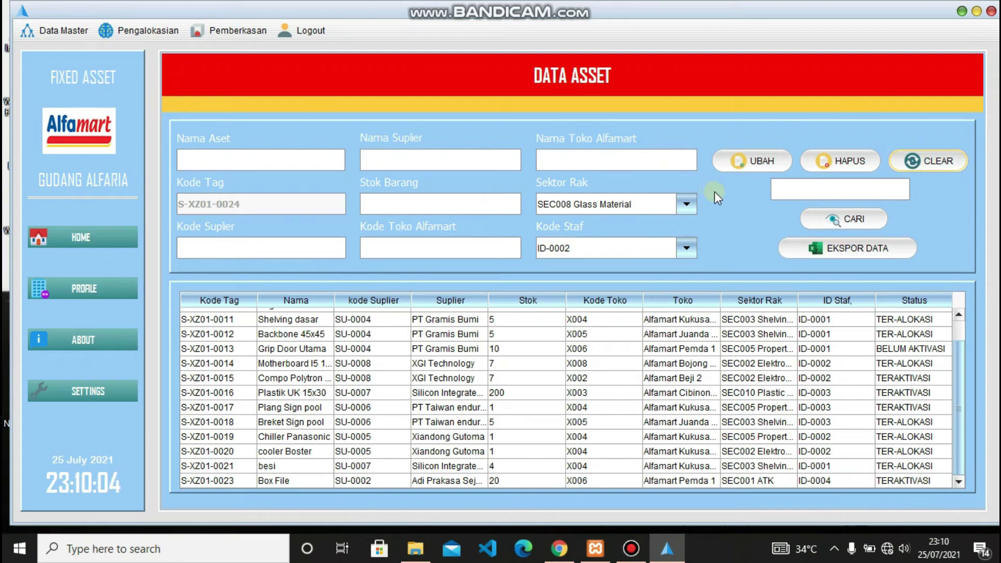
{"action": "left_click", "coordinate": [790, 193]}
{"action": "type", "text": "besi"}
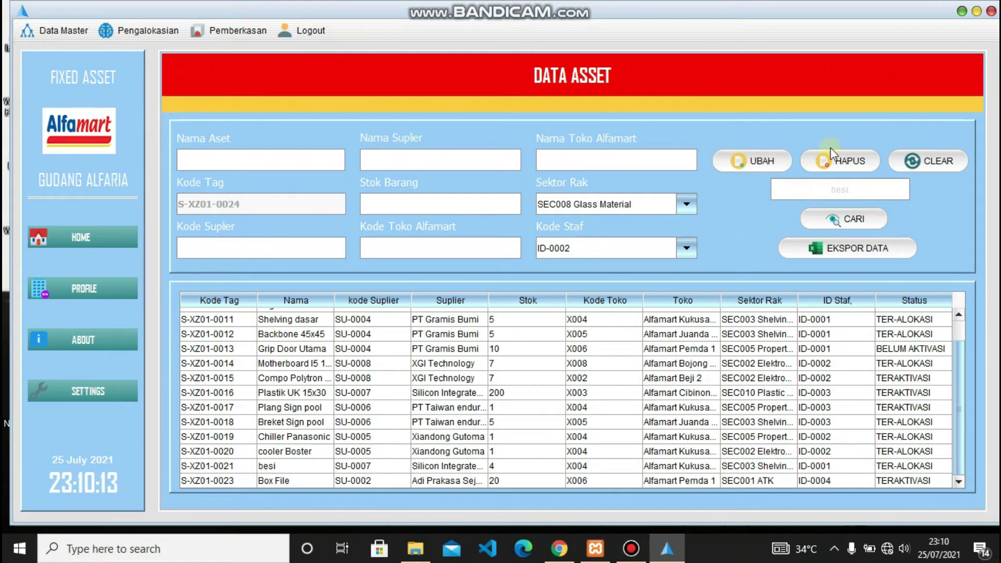
{"action": "left_click", "coordinate": [858, 218]}
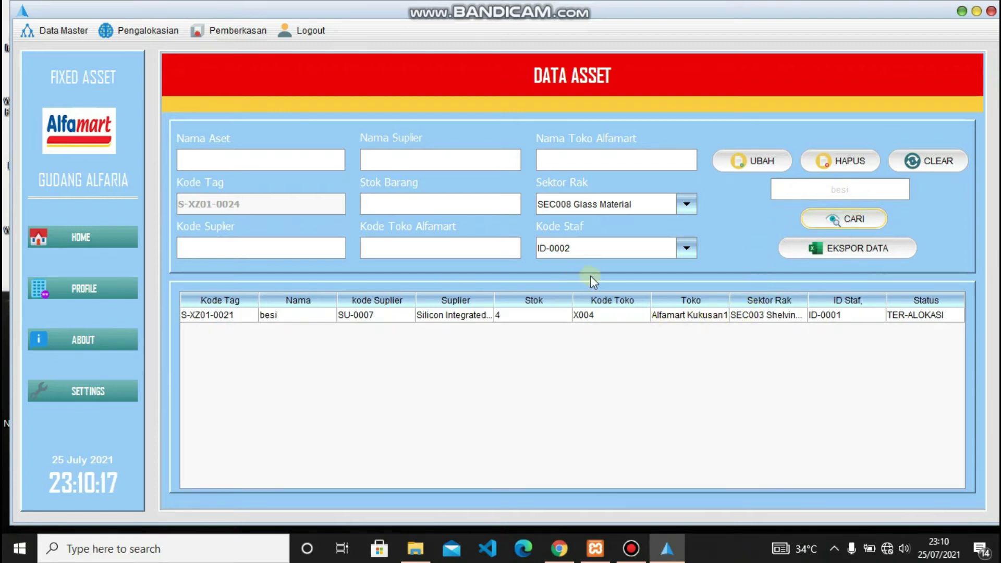
{"action": "left_click", "coordinate": [917, 167]}
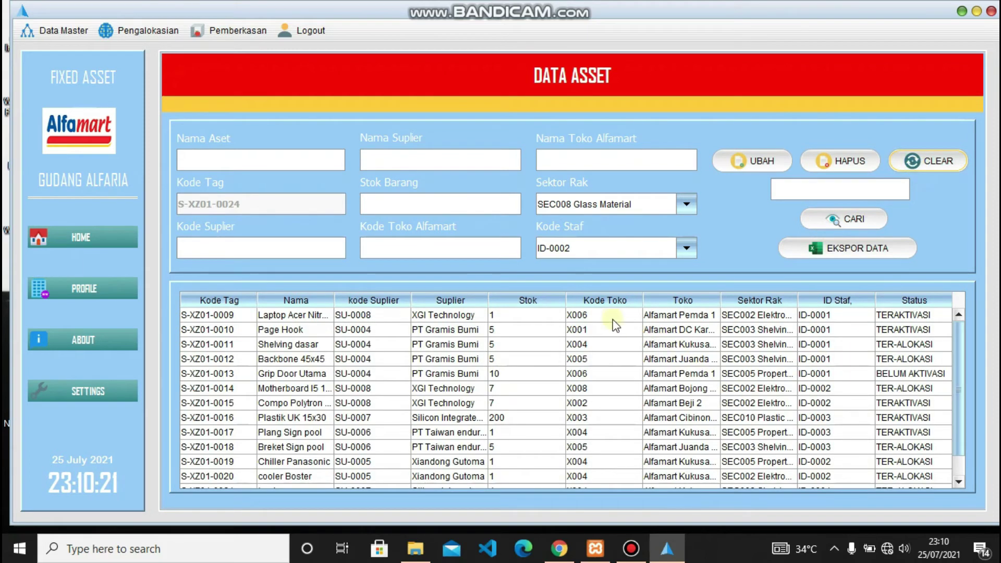
{"action": "scroll", "coordinate": [571, 378], "scroll_direction": "down", "scroll_amount": 1}
{"action": "scroll", "coordinate": [571, 384], "scroll_direction": "up", "scroll_amount": 1}
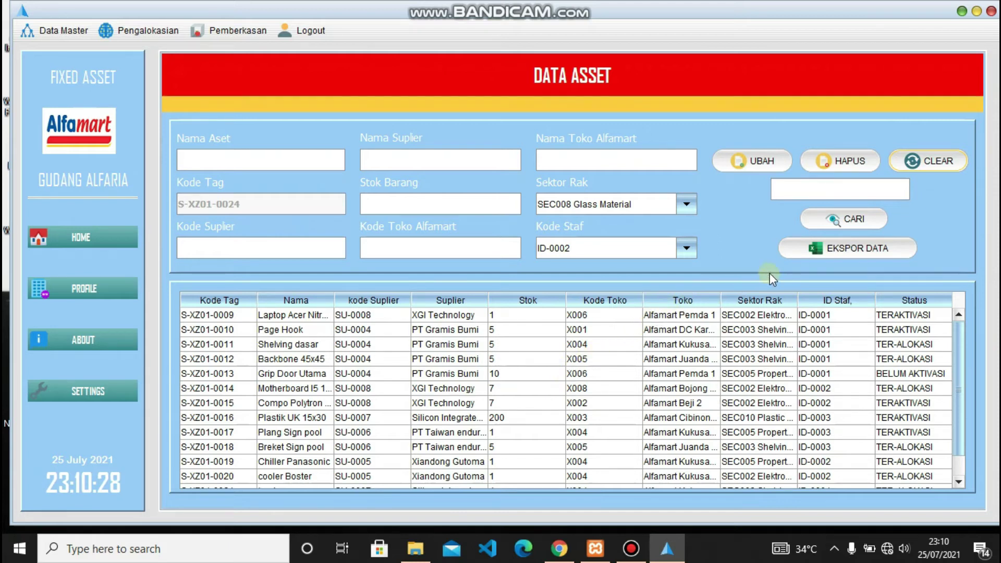
- Export the asset table to an Excel file named 'data asset teraktivasi'
{"action": "left_click", "coordinate": [861, 250]}
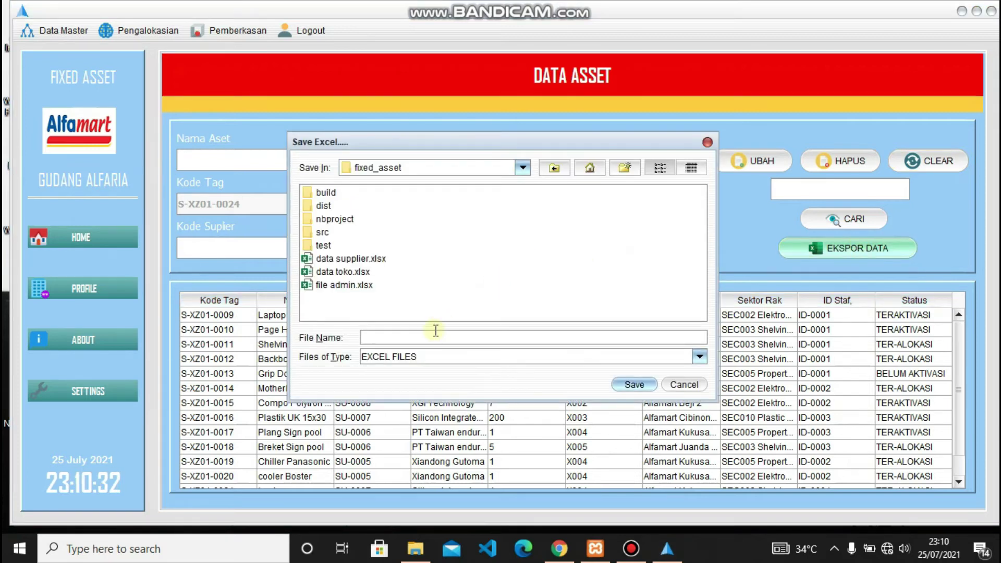
{"action": "type", "text": "data asset teraktivasi"}
{"action": "left_click", "coordinate": [621, 385]}
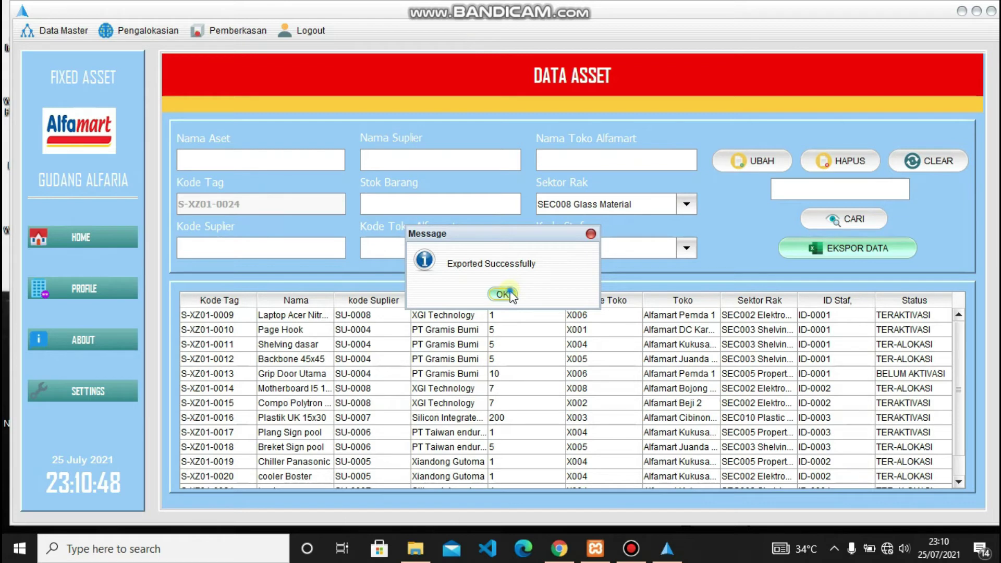
{"action": "left_click", "coordinate": [511, 294]}
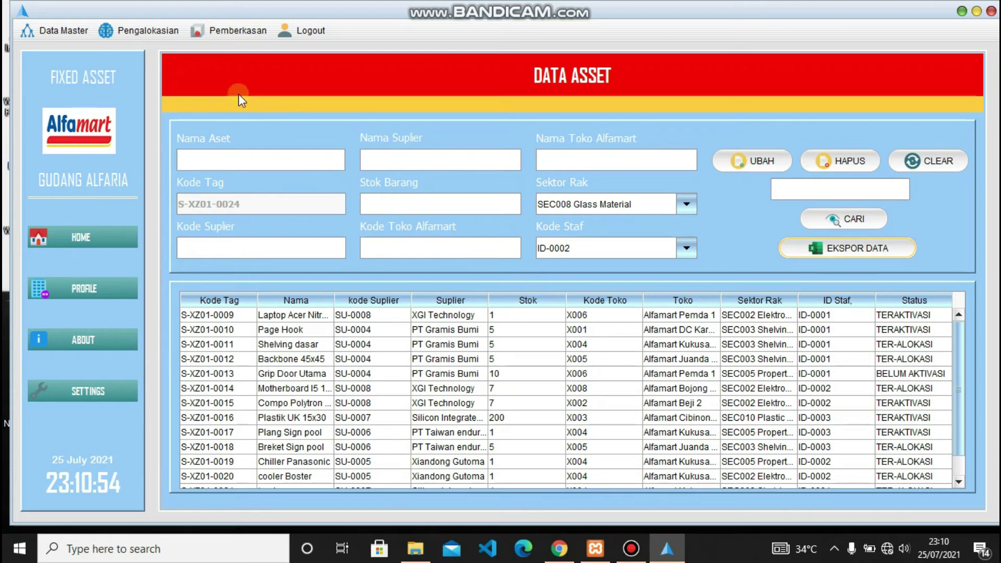
- Choose Pengalokasian > Transaksi Masuk to show incoming asset transactions
{"action": "left_click", "coordinate": [130, 30]}
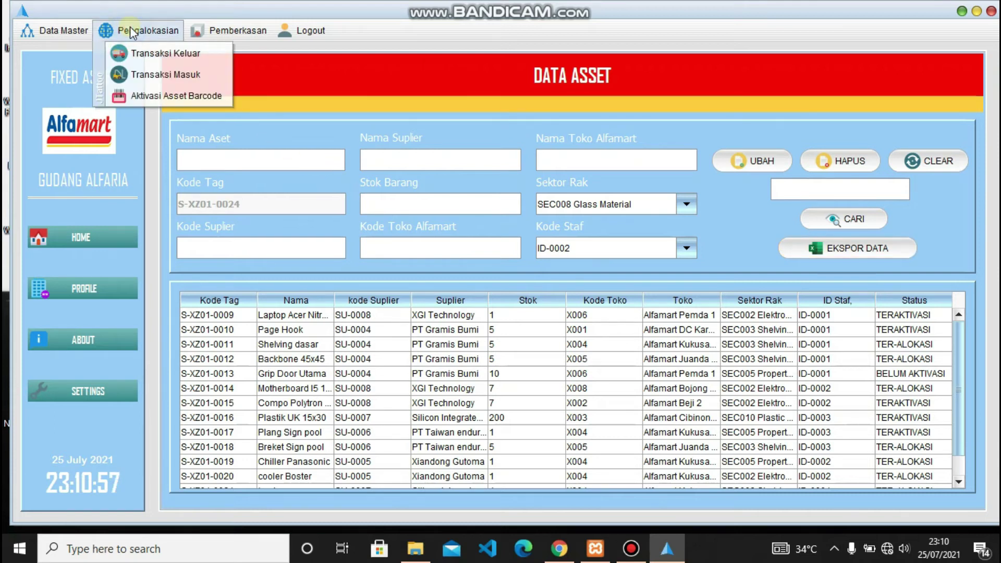
{"action": "left_click", "coordinate": [170, 79]}
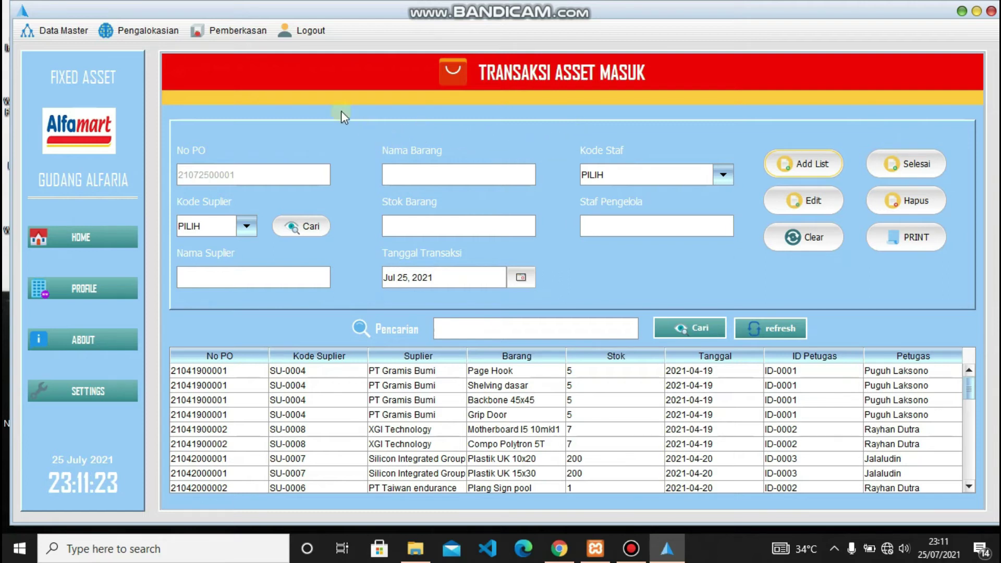
- Add 'besi tunggal', stock 30, from supplier SU-0006 PT Taiwan endurance with a staff code to the list
{"action": "left_click", "coordinate": [292, 227]}
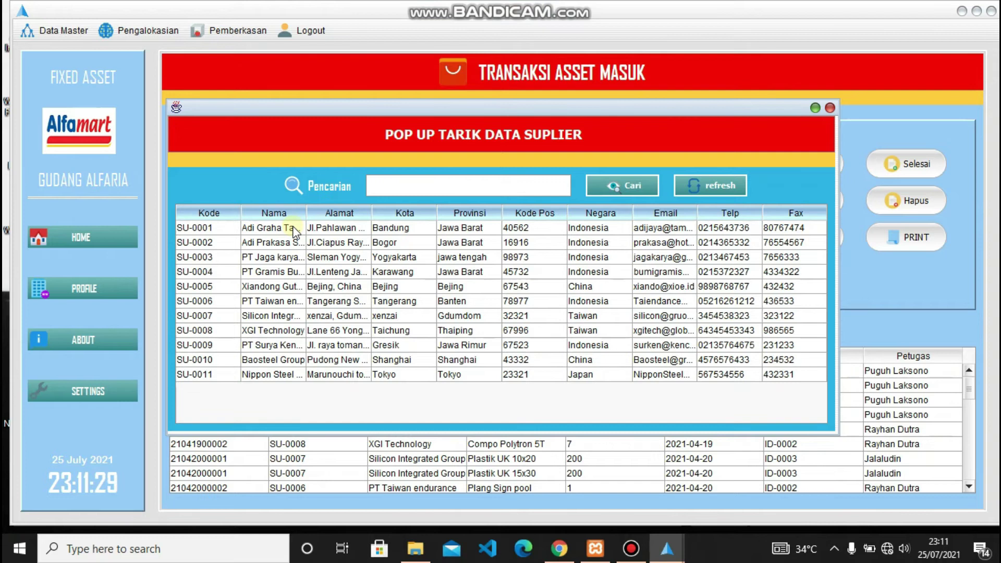
{"action": "left_click", "coordinate": [284, 301]}
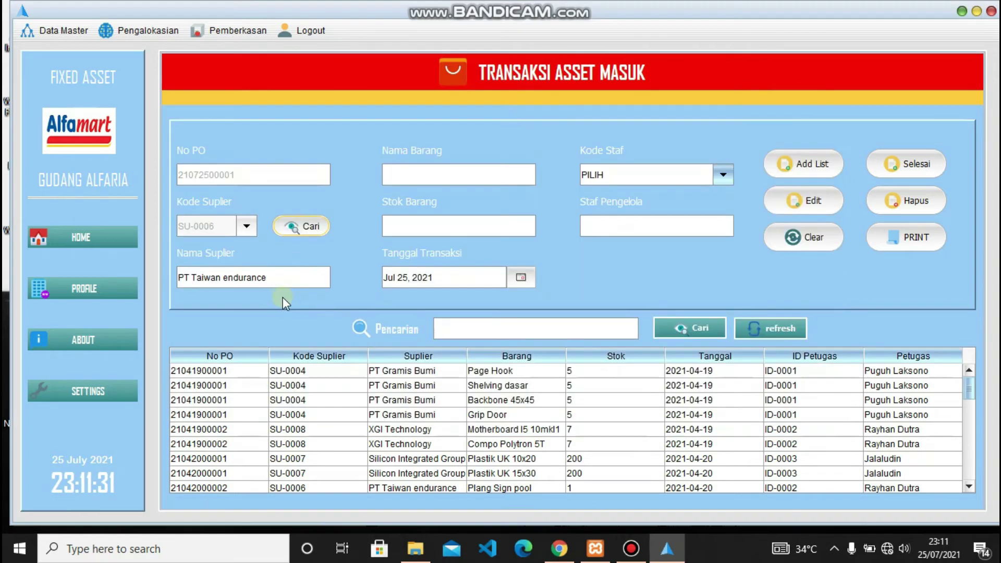
{"action": "left_click", "coordinate": [440, 172]}
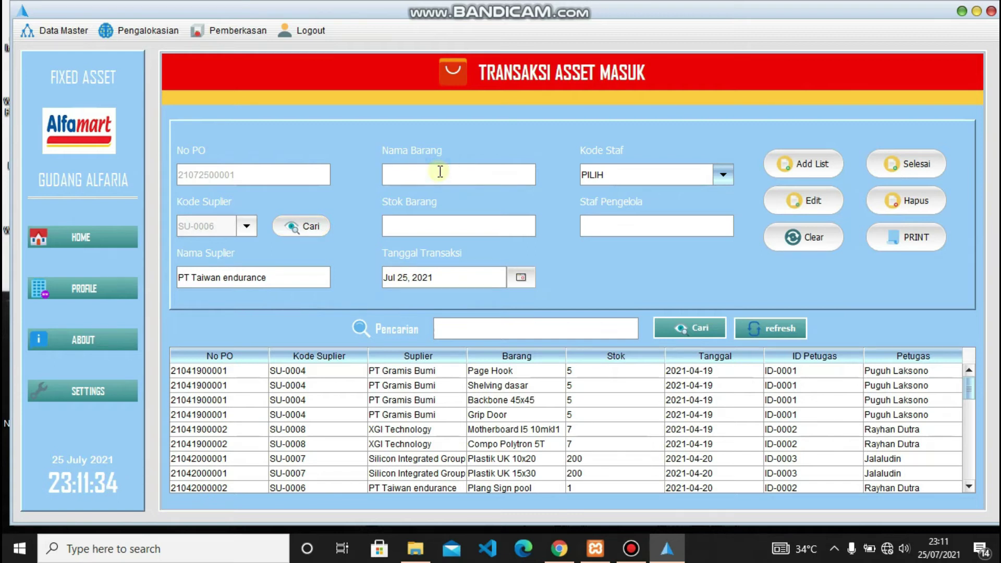
{"action": "left_click", "coordinate": [441, 171]}
{"action": "type", "text": "besi tunggal"}
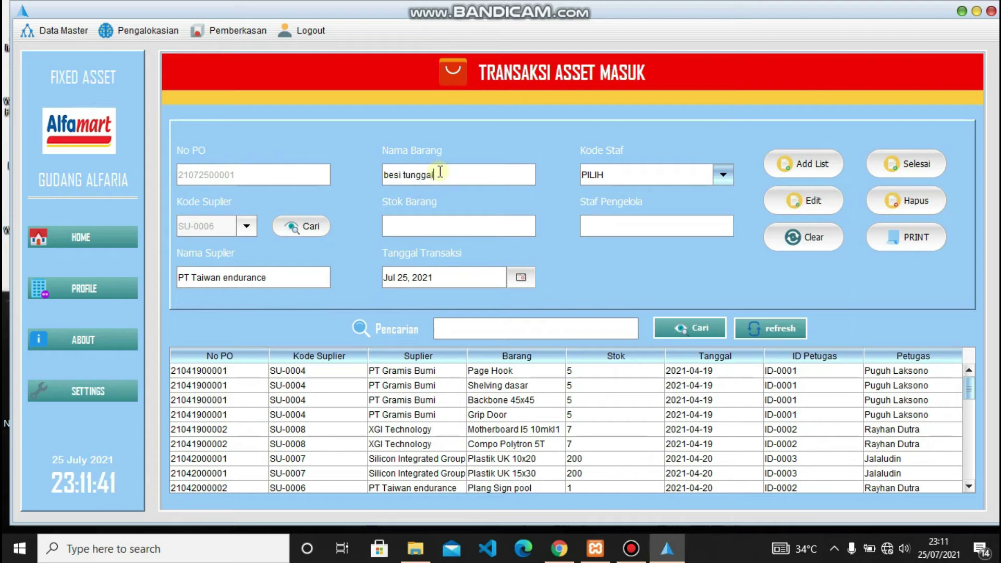
{"action": "left_click", "coordinate": [413, 223]}
{"action": "type", "text": "30"}
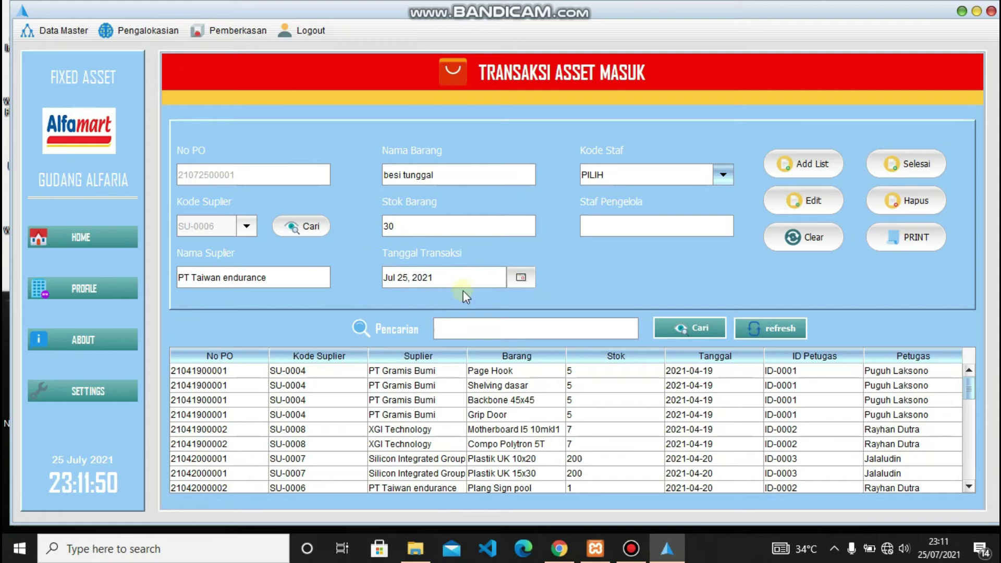
{"action": "left_click", "coordinate": [724, 175]}
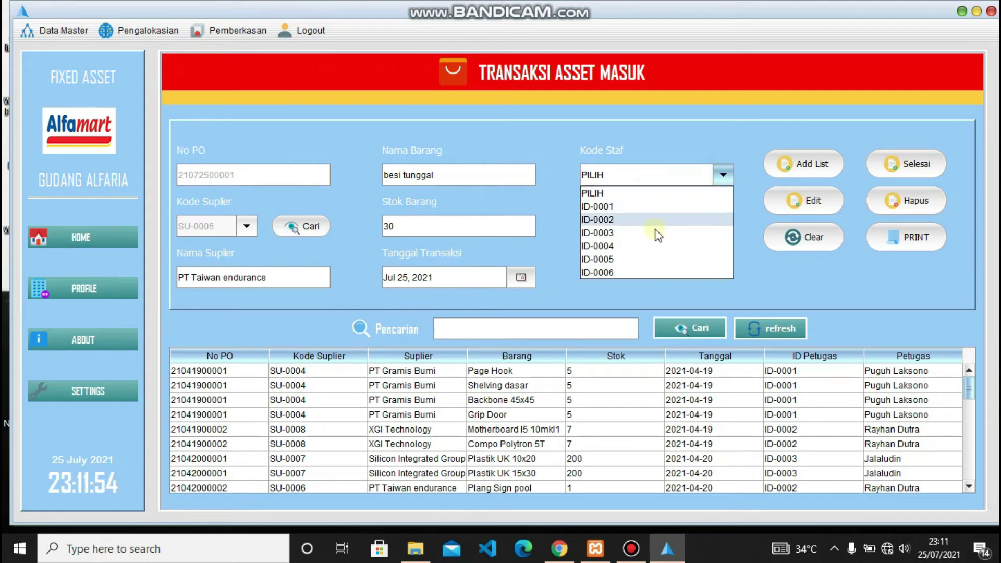
{"action": "left_click", "coordinate": [646, 271]}
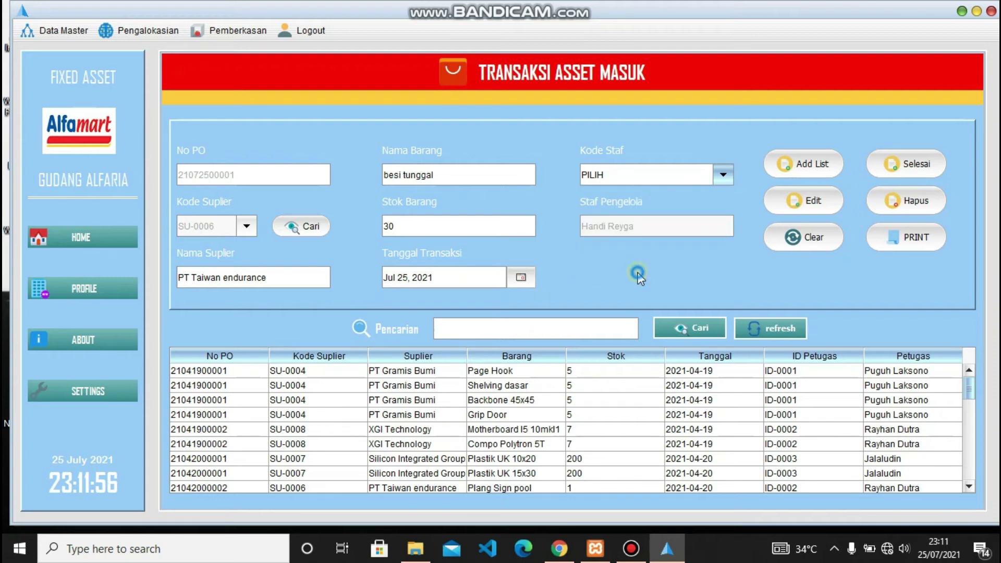
{"action": "left_click", "coordinate": [796, 163]}
{"action": "scroll", "coordinate": [445, 443], "scroll_direction": "down", "scroll_amount": 10}
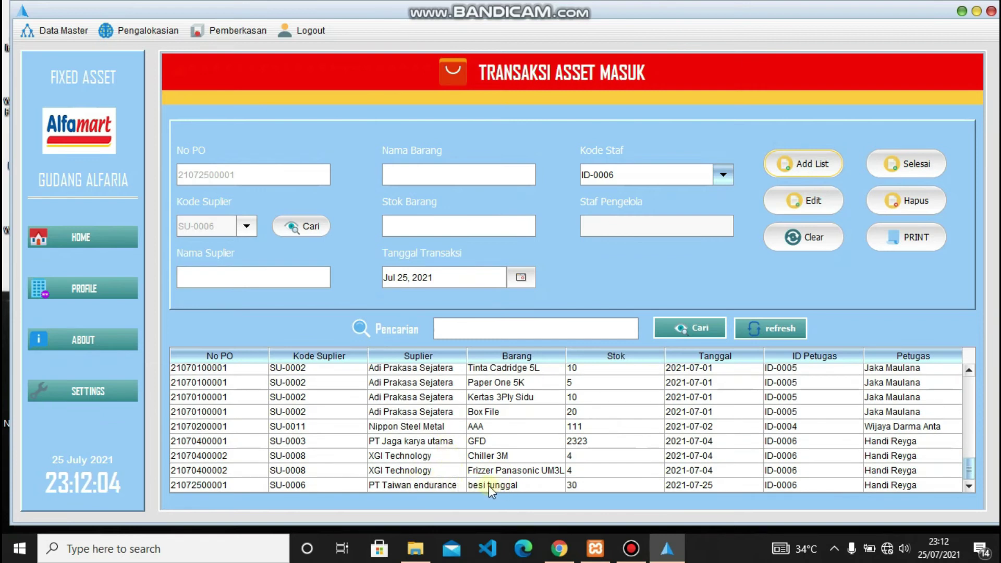
- Add 'besi serong', stock 30, from supplier SU-0006 PT Taiwan endurance with a staff code to the list
{"action": "left_click", "coordinate": [299, 229]}
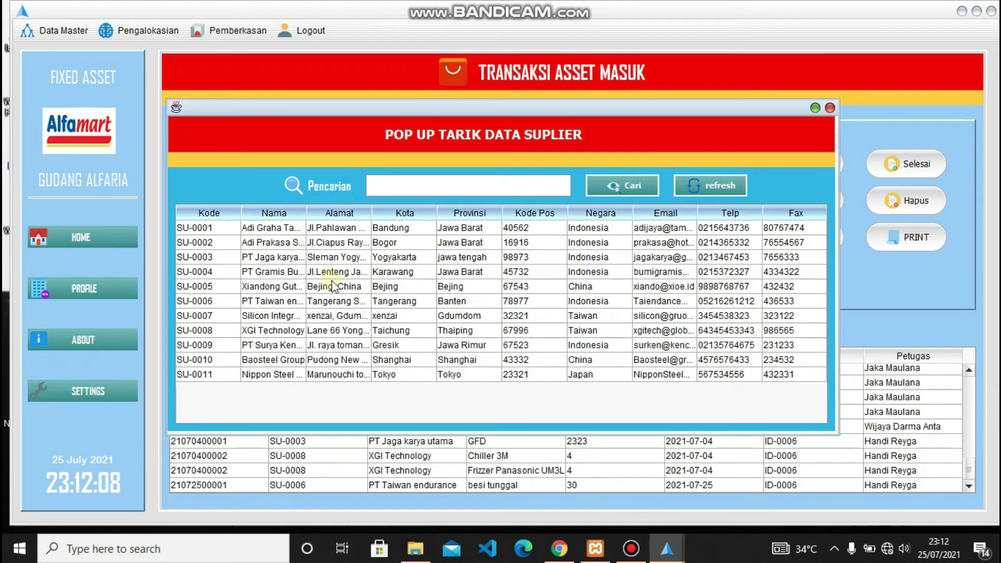
{"action": "double_click", "coordinate": [282, 301]}
{"action": "left_click", "coordinate": [443, 177]}
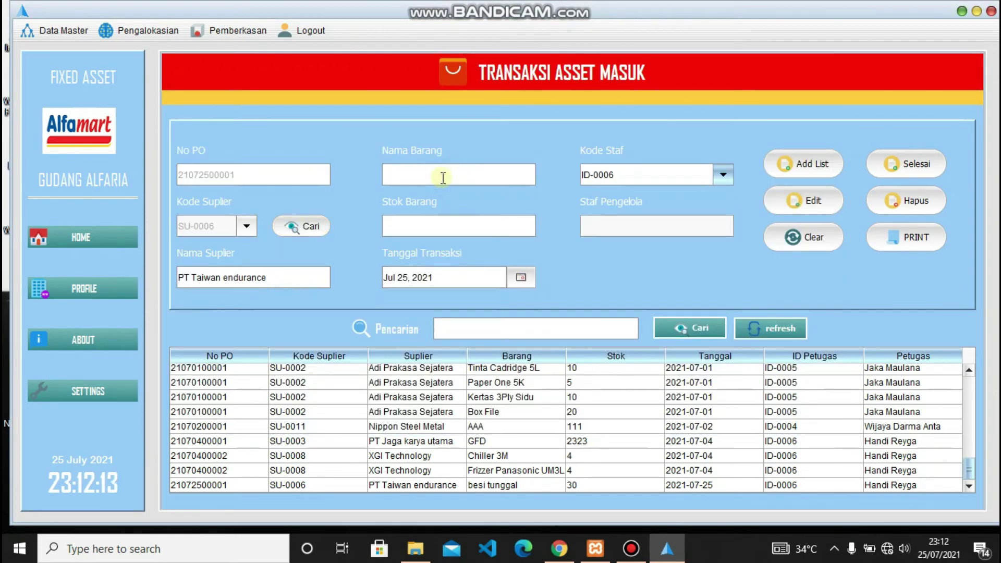
{"action": "type", "text": "besi serong"}
{"action": "left_click", "coordinate": [424, 225]}
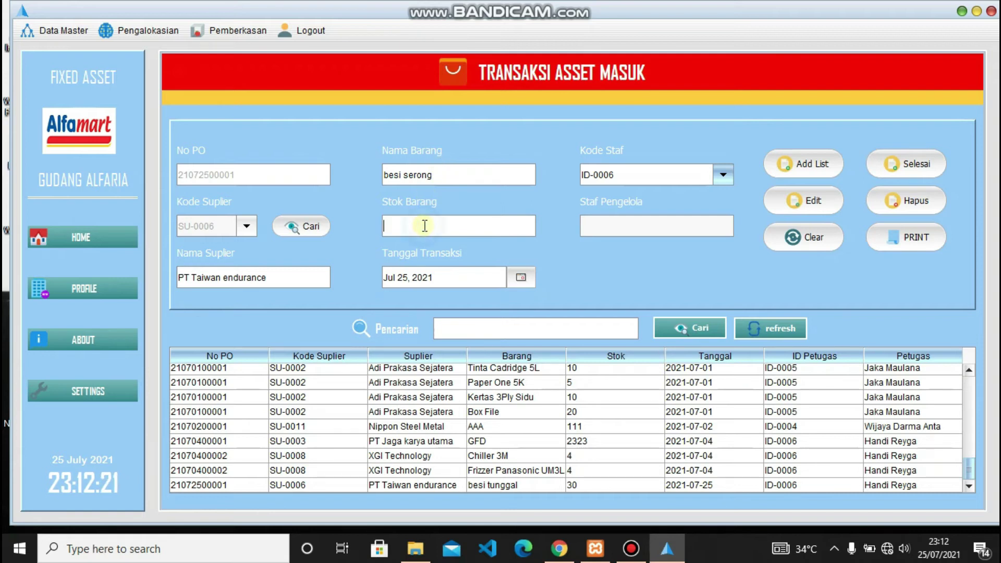
{"action": "type", "text": "30"}
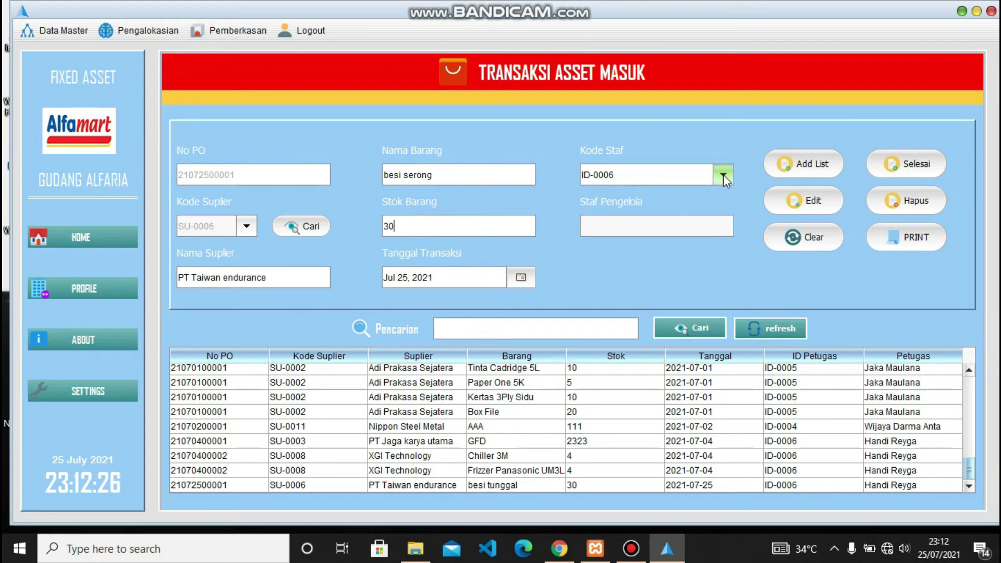
{"action": "left_click", "coordinate": [725, 174]}
{"action": "left_click", "coordinate": [630, 268]}
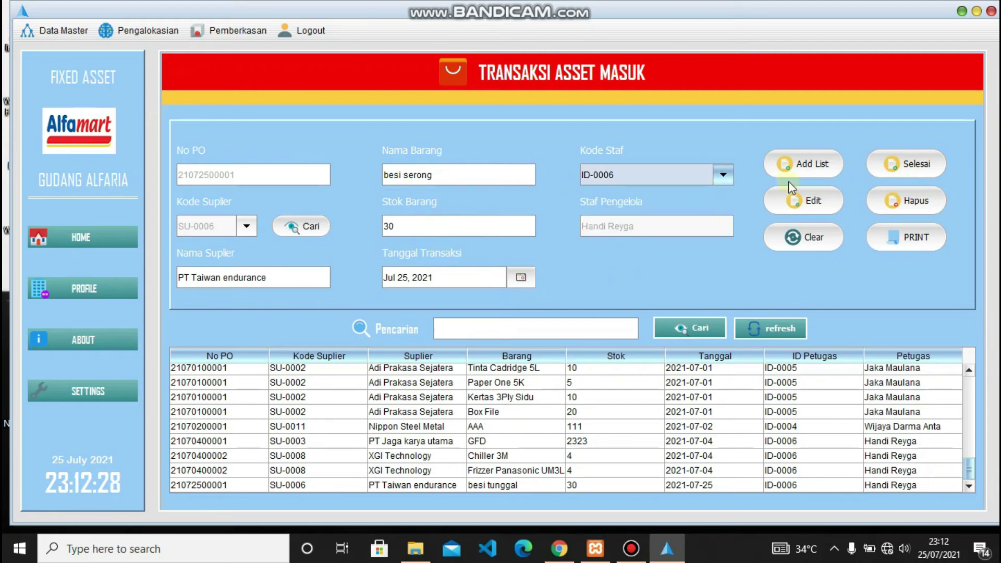
{"action": "left_click", "coordinate": [806, 166]}
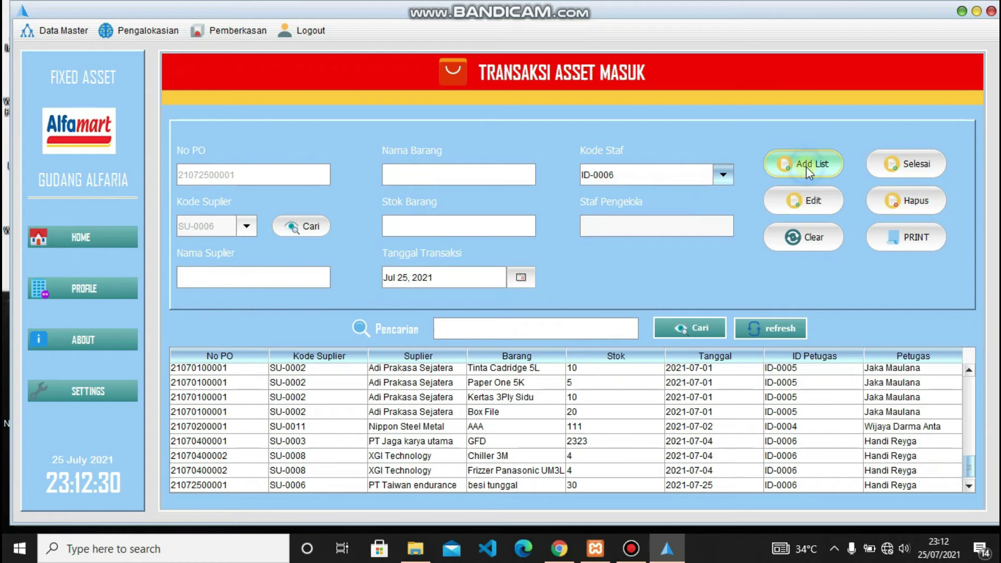
{"action": "scroll", "coordinate": [443, 432], "scroll_direction": "down", "scroll_amount": 1}
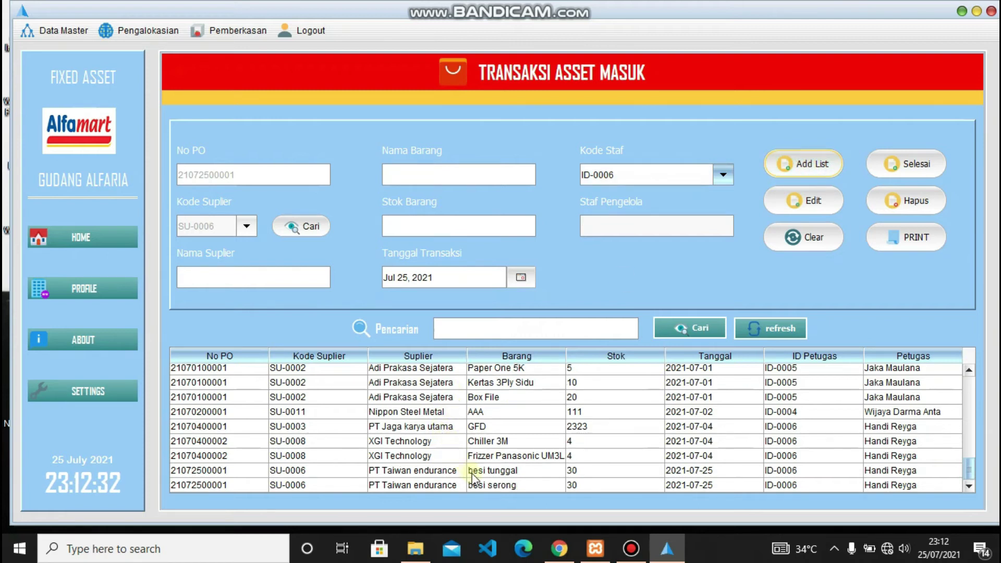
- Add 'besi lengkung kuning', stock 30, from supplier SU-0006 with a staff code to the list
{"action": "left_click", "coordinate": [308, 229]}
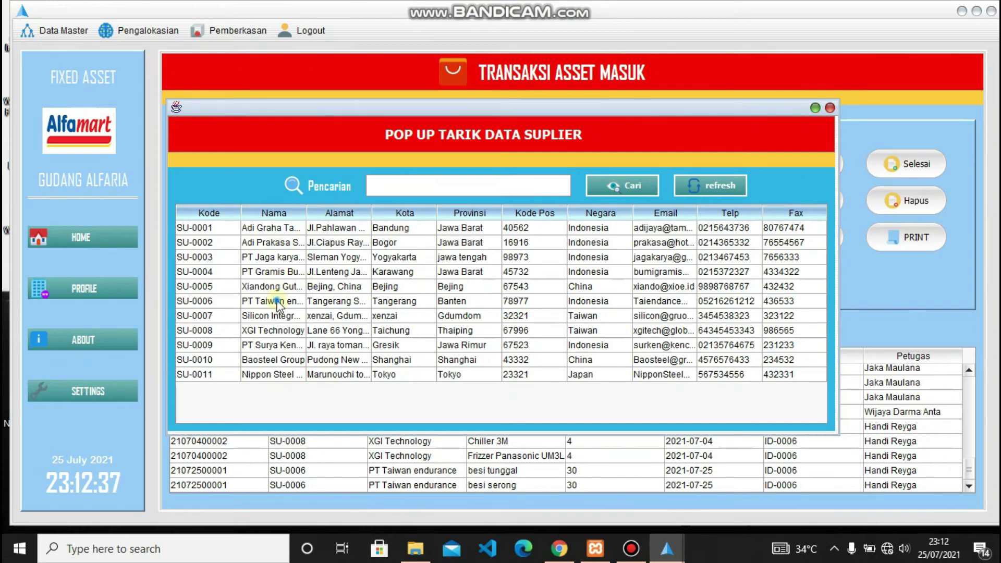
{"action": "double_click", "coordinate": [275, 301]}
{"action": "left_click", "coordinate": [427, 177]}
{"action": "type", "text": "bes"}
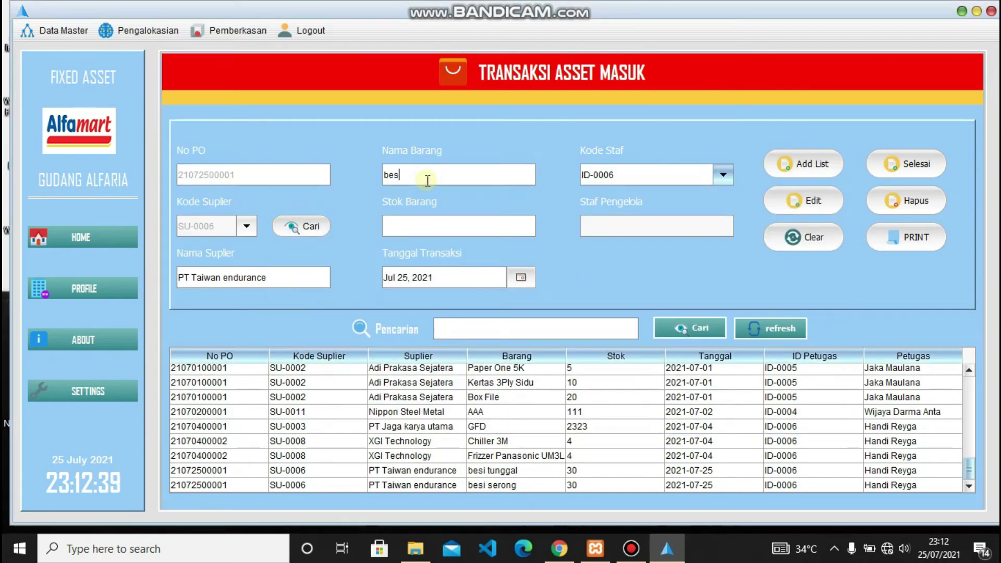
{"action": "type", "text": "i lengkung"}
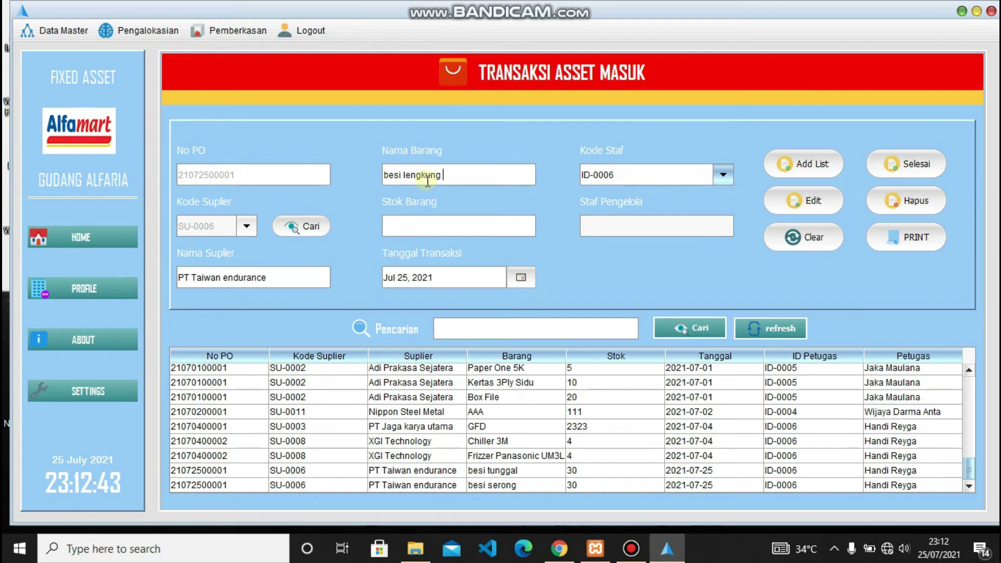
{"action": "type", "text": " kuning"}
{"action": "left_click", "coordinate": [418, 226]}
{"action": "type", "text": "30"}
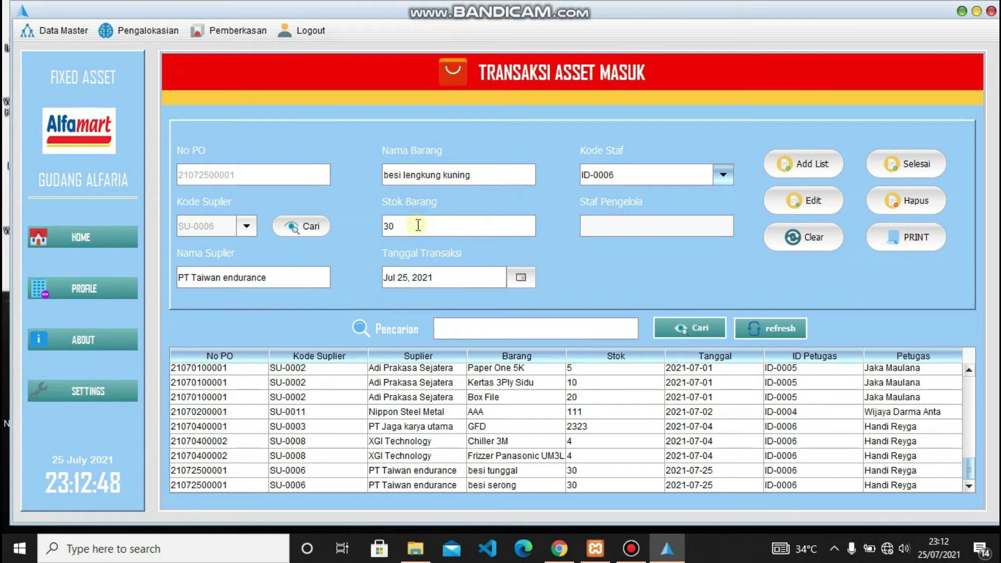
{"action": "left_click", "coordinate": [723, 175]}
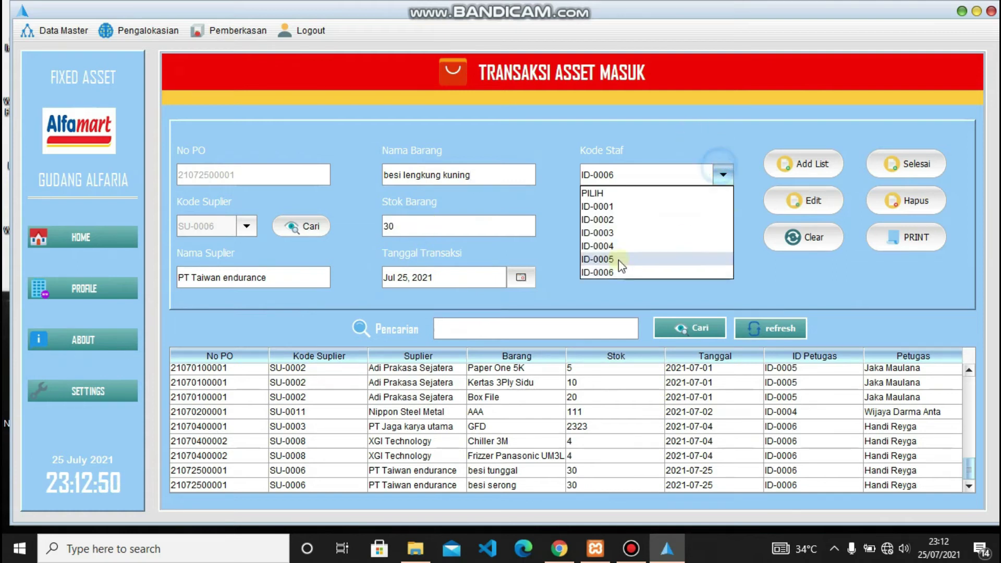
{"action": "left_click", "coordinate": [617, 272]}
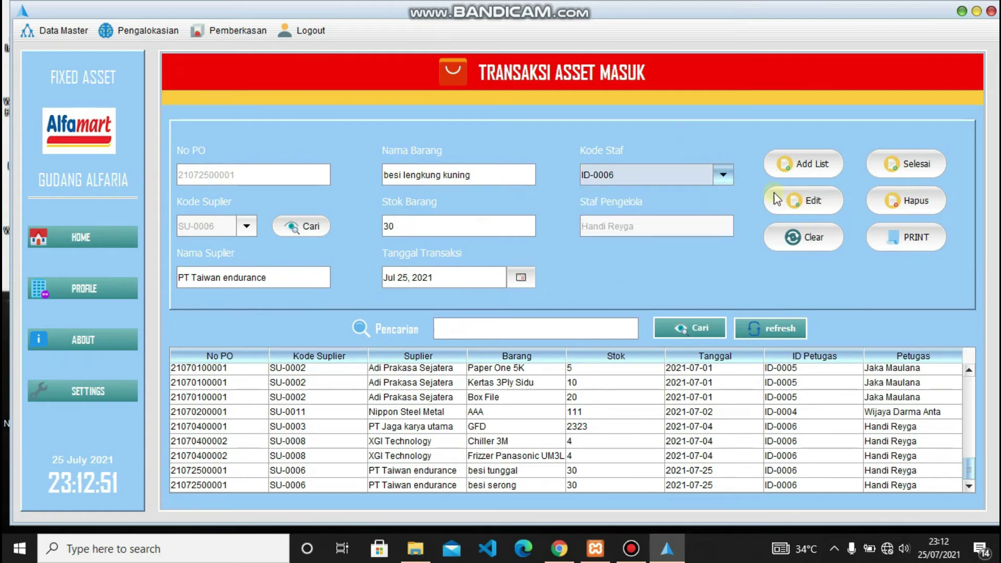
{"action": "left_click", "coordinate": [796, 167]}
{"action": "scroll", "coordinate": [573, 485], "scroll_direction": "down", "scroll_amount": 1}
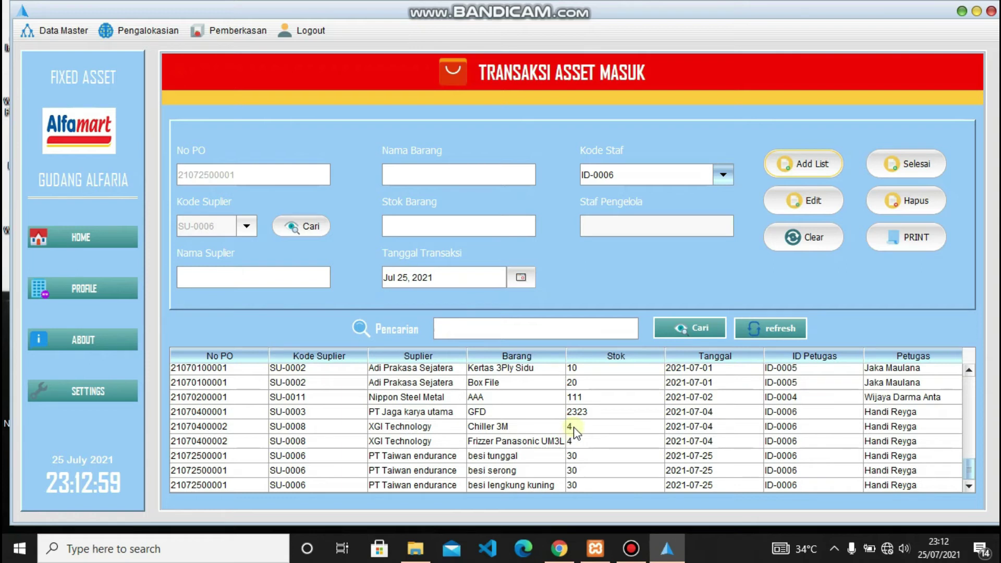
- Print the Surat Tanda Terima Aset for the besi tunggal row, view it at 75%, then close it
{"action": "left_click", "coordinate": [373, 456]}
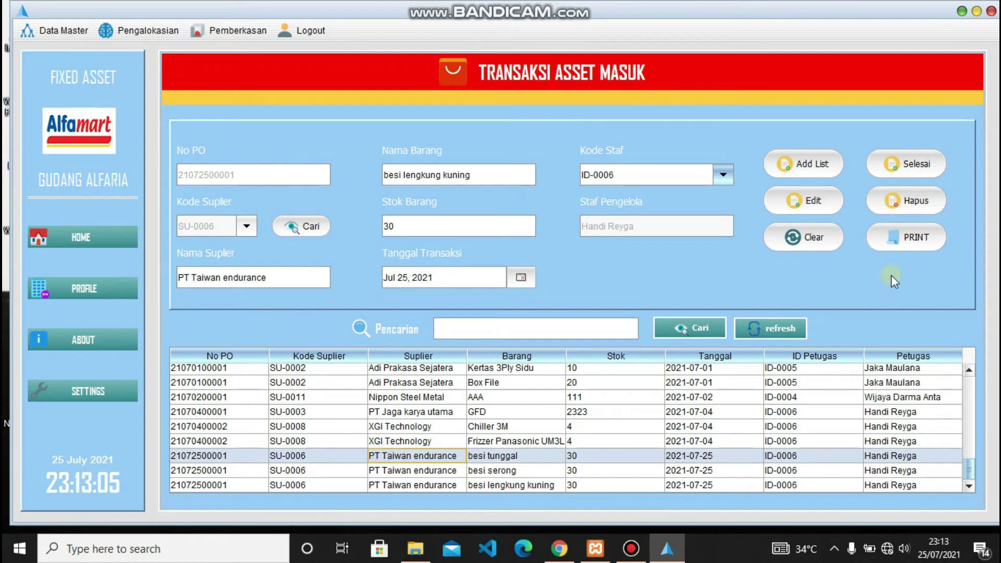
{"action": "left_click", "coordinate": [926, 242]}
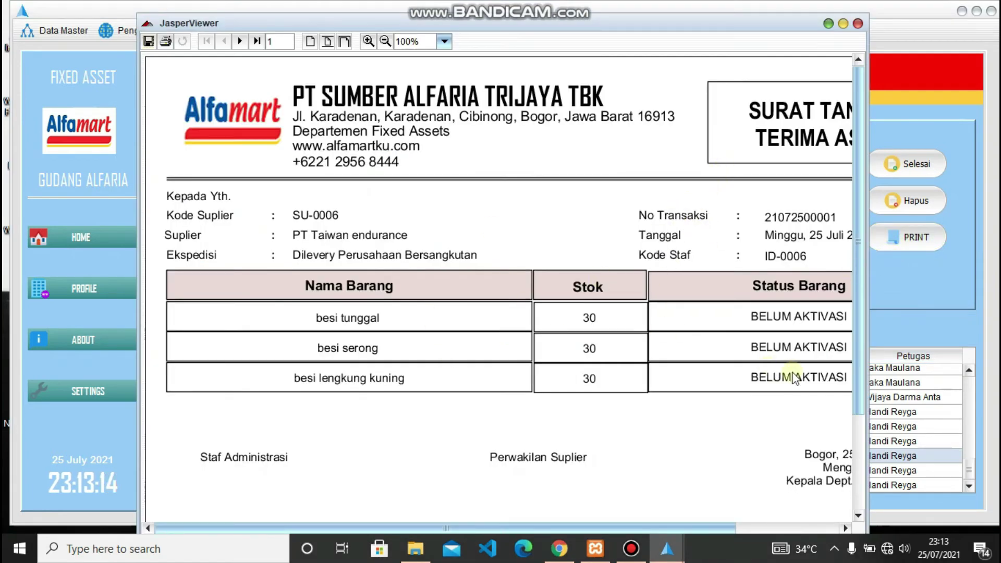
{"action": "left_click", "coordinate": [385, 41]}
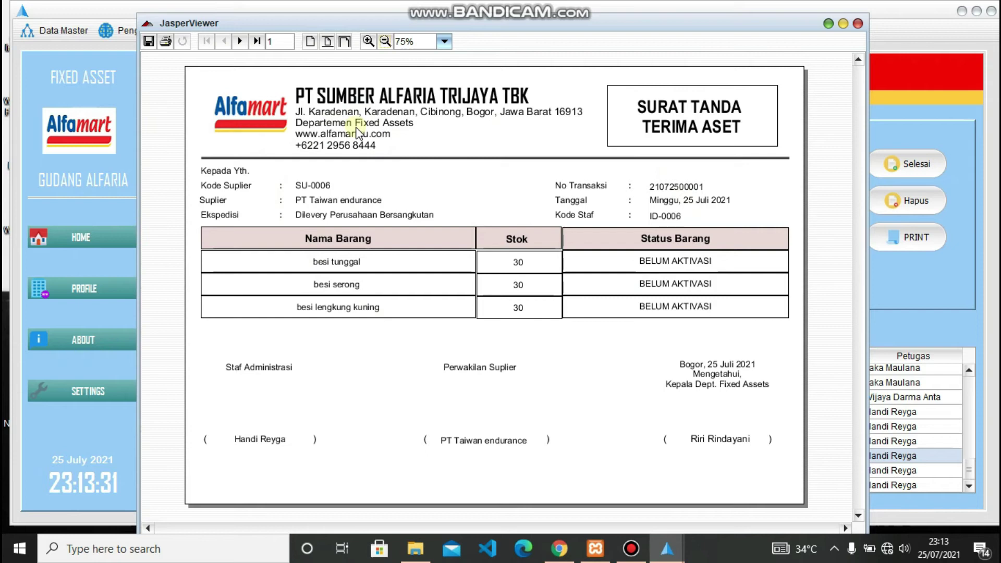
{"action": "left_click", "coordinate": [858, 24]}
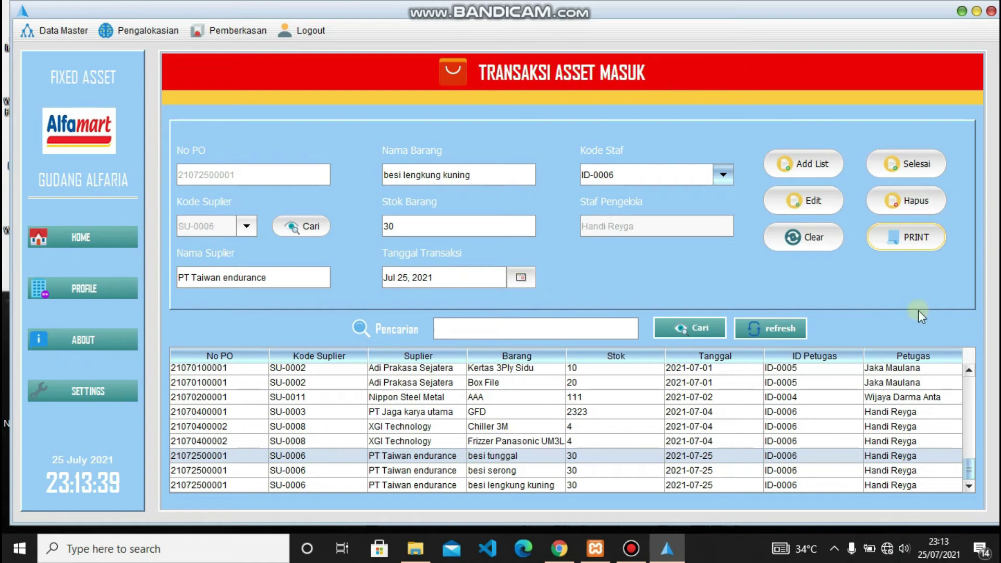
{"action": "left_click", "coordinate": [905, 166]}
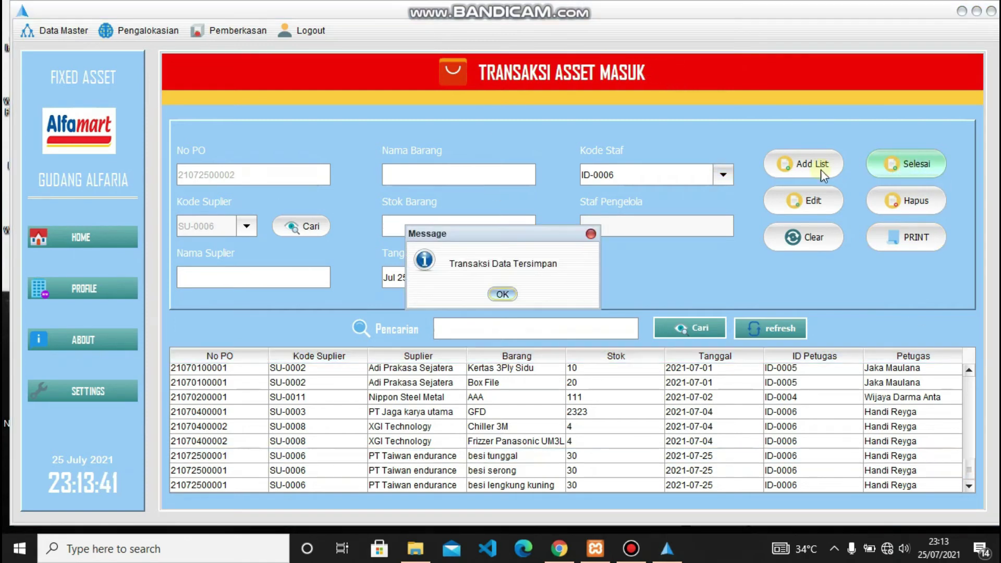
{"action": "left_click", "coordinate": [503, 295]}
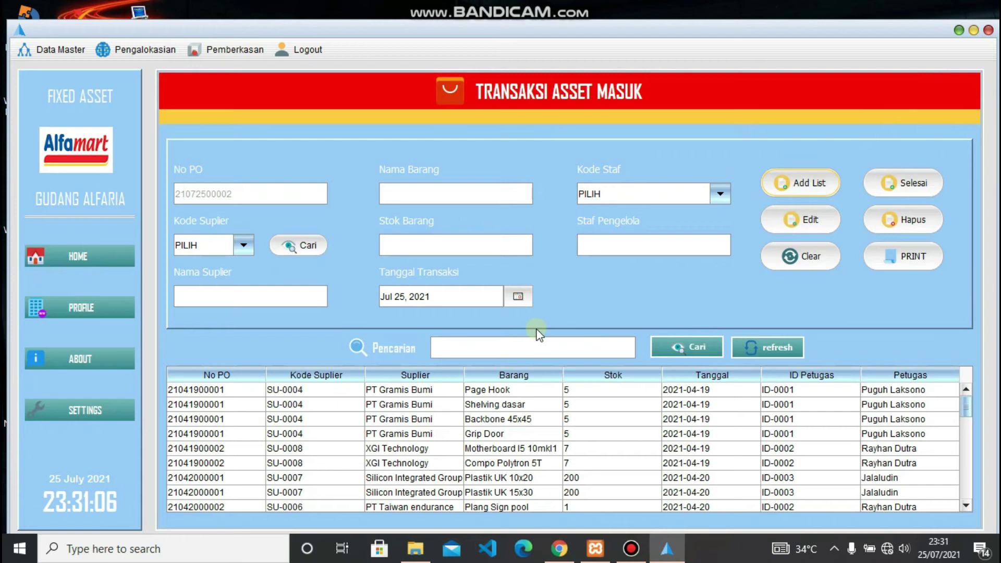
{"action": "scroll", "coordinate": [531, 433], "scroll_direction": "down", "scroll_amount": 3}
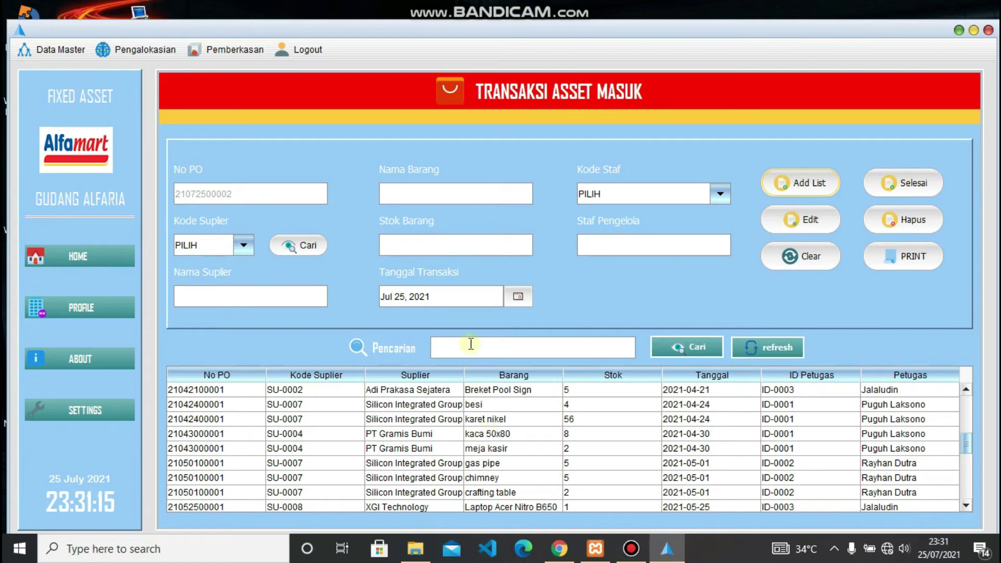
- Search the incoming transactions for 'page', then refresh to show the full list again
{"action": "left_click", "coordinate": [471, 345]}
{"action": "type", "text": "page"}
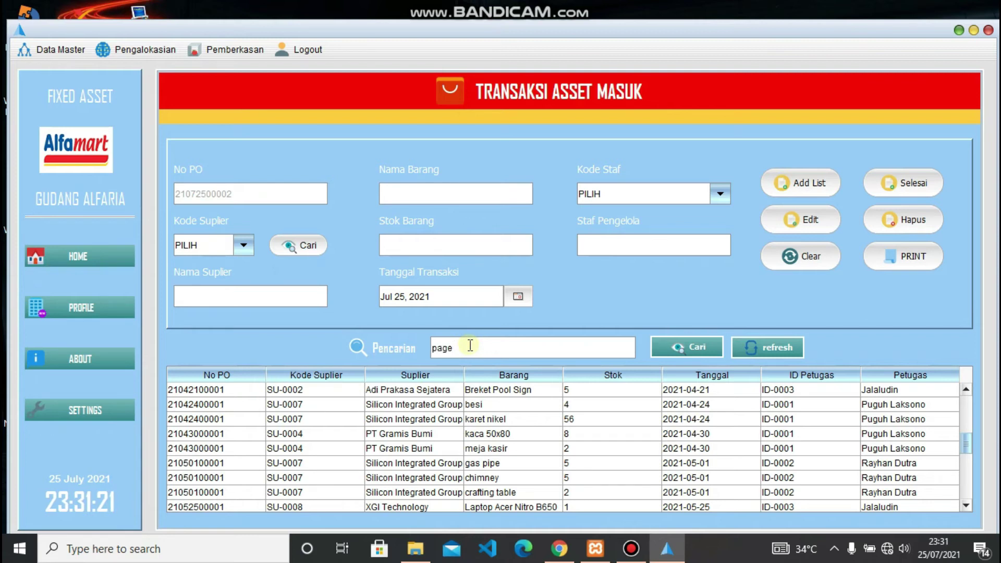
{"action": "left_click", "coordinate": [673, 344]}
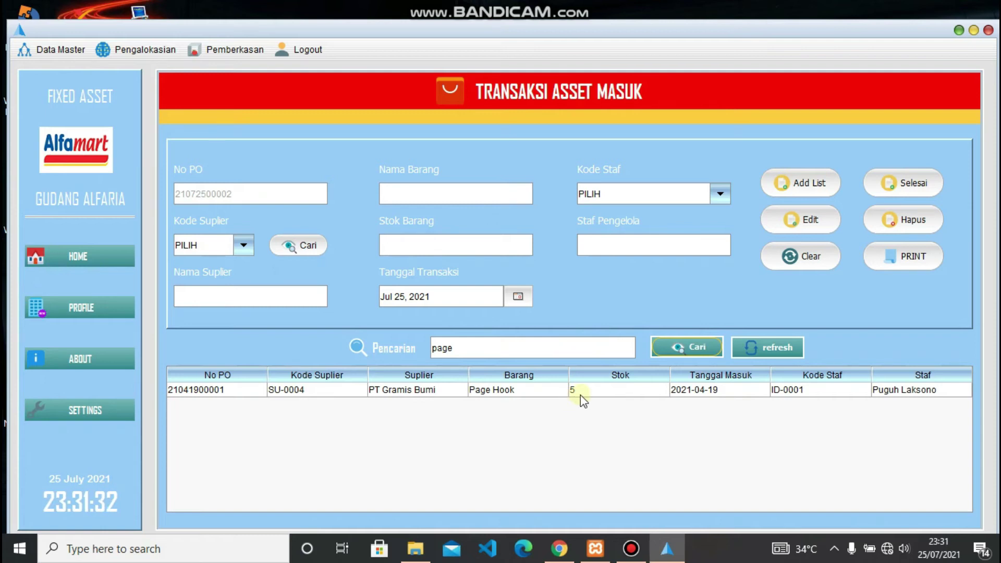
{"action": "left_click", "coordinate": [755, 349]}
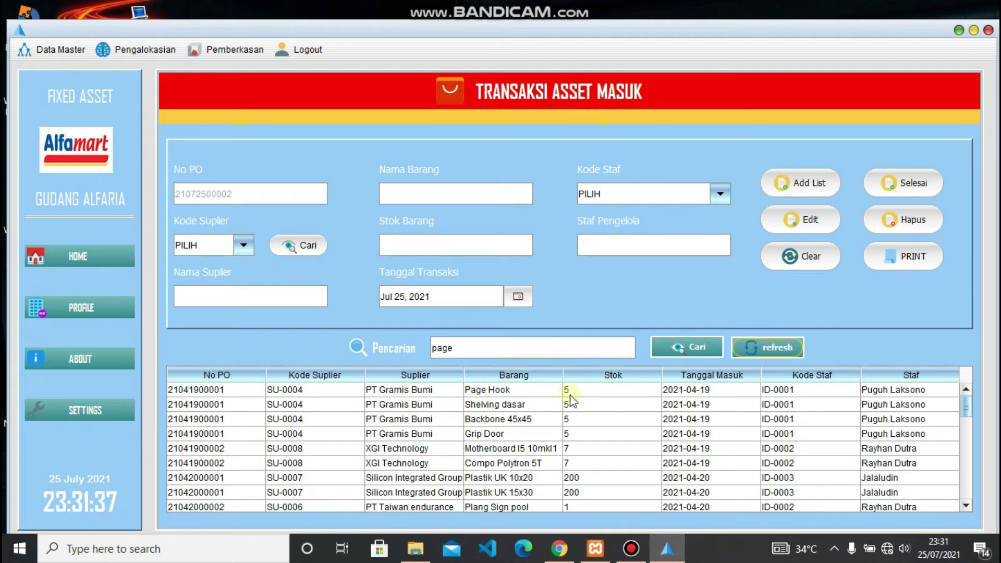
{"action": "scroll", "coordinate": [570, 402], "scroll_direction": "down", "scroll_amount": 10}
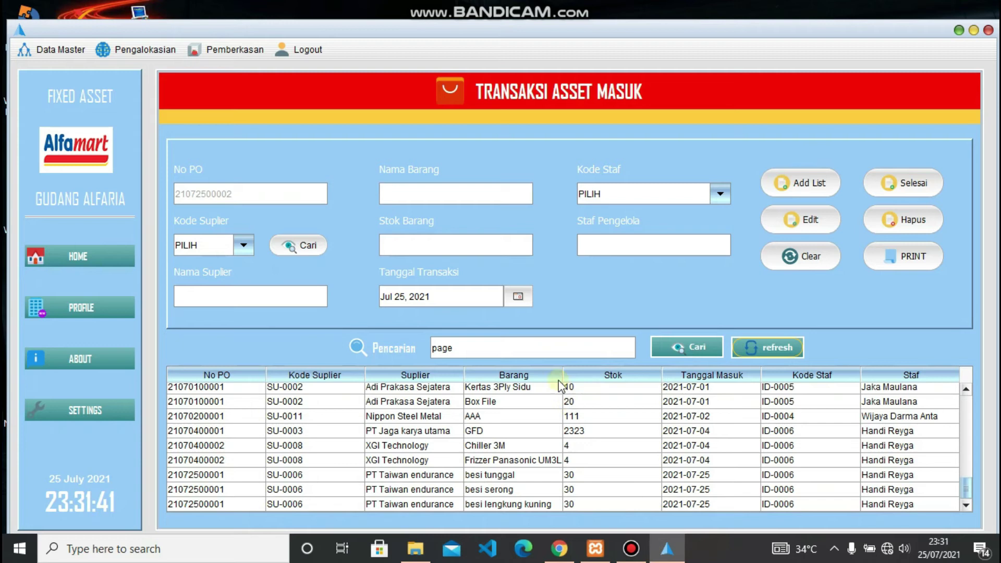
{"action": "left_click", "coordinate": [153, 51]}
- Switch to the Aktivasi Asset Barcode form and open, then close, the Tarik Data Aset asset list
{"action": "left_click", "coordinate": [173, 118]}
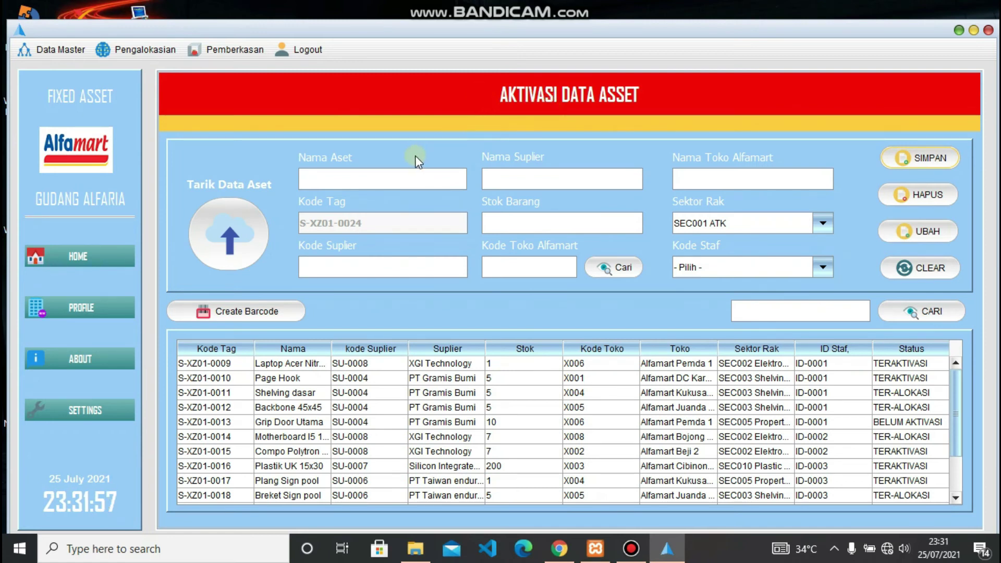
{"action": "left_click", "coordinate": [218, 234]}
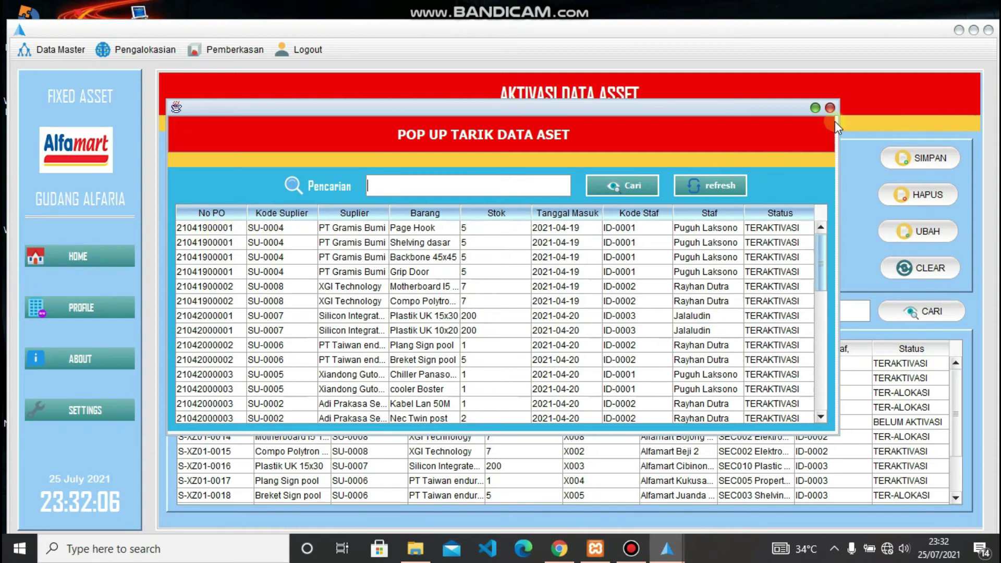
{"action": "left_click", "coordinate": [830, 108]}
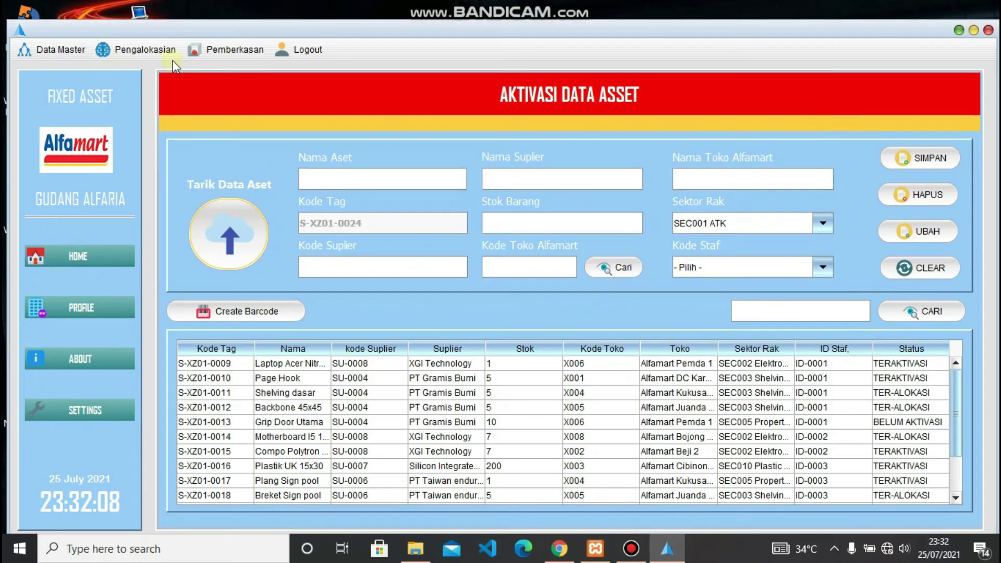
{"action": "left_click", "coordinate": [161, 49]}
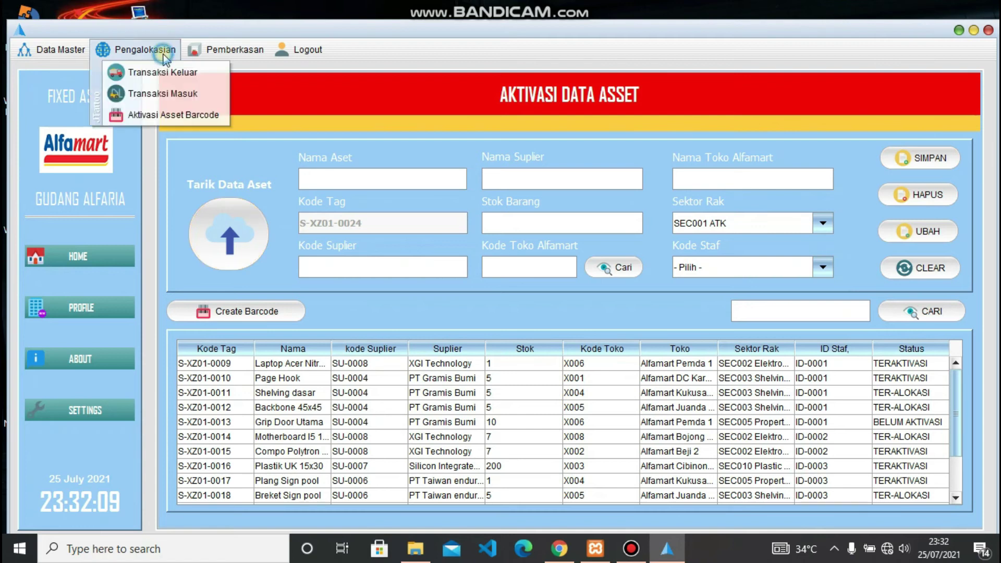
{"action": "left_click", "coordinate": [172, 94]}
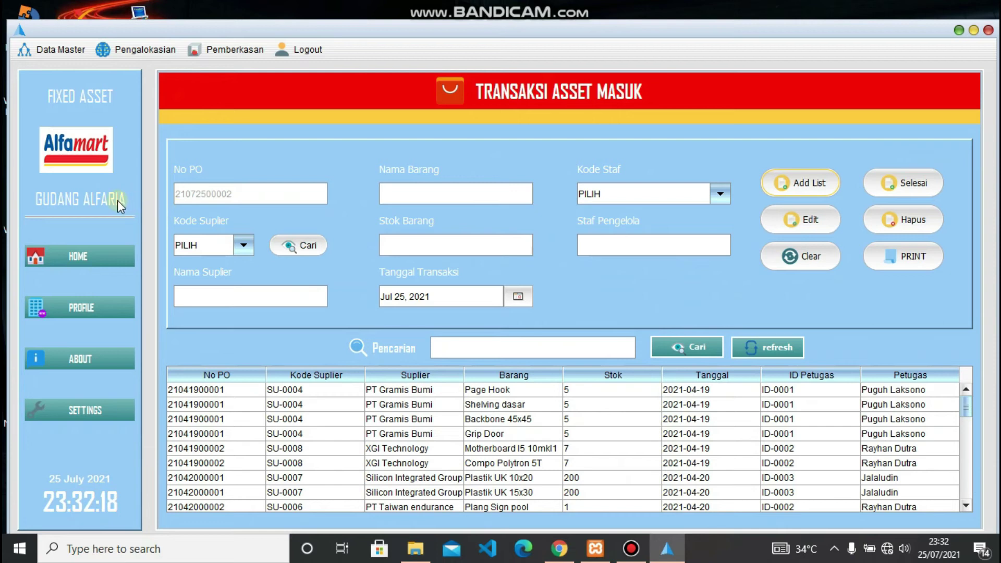
{"action": "left_click", "coordinate": [90, 255]}
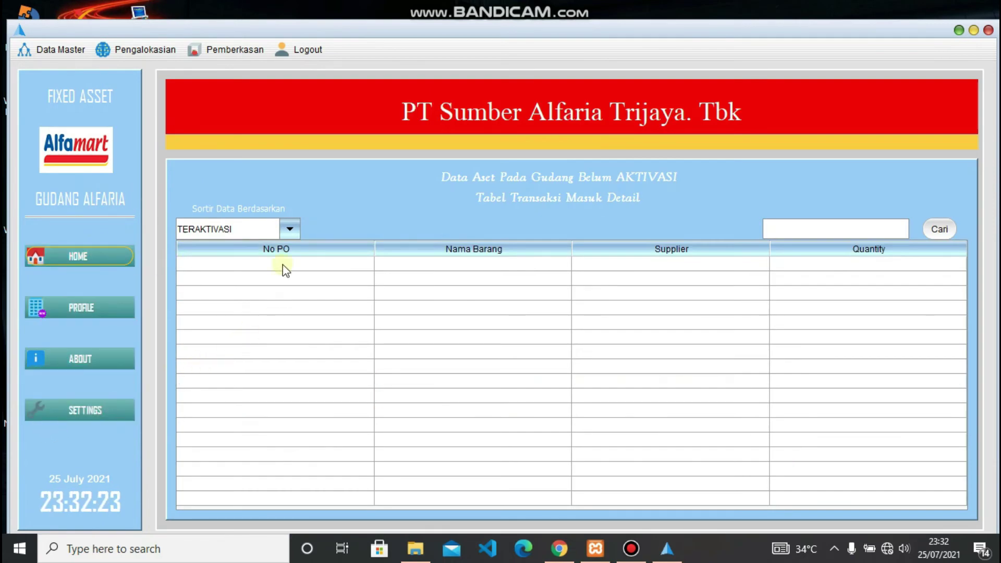
{"action": "left_click", "coordinate": [290, 230]}
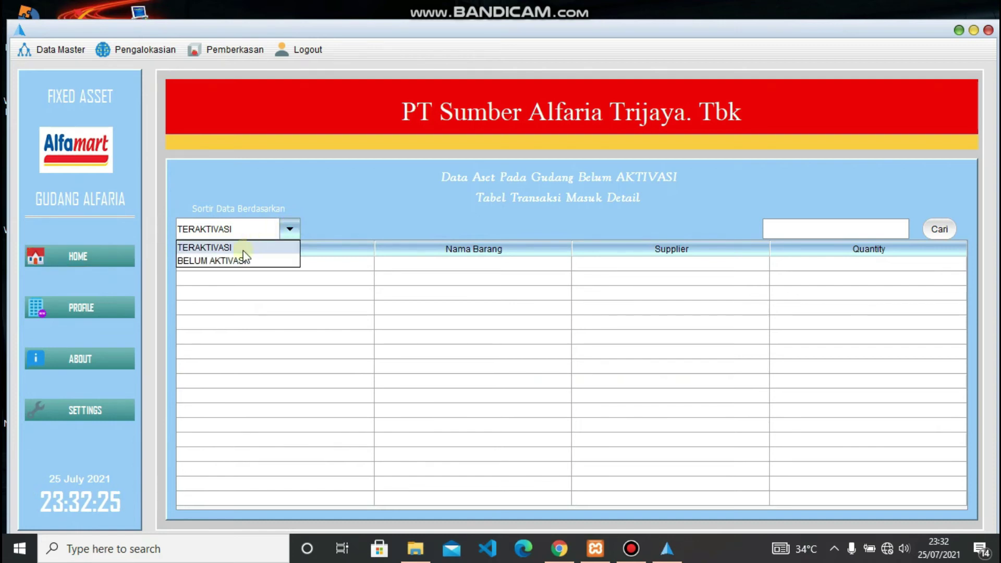
{"action": "left_click", "coordinate": [243, 259]}
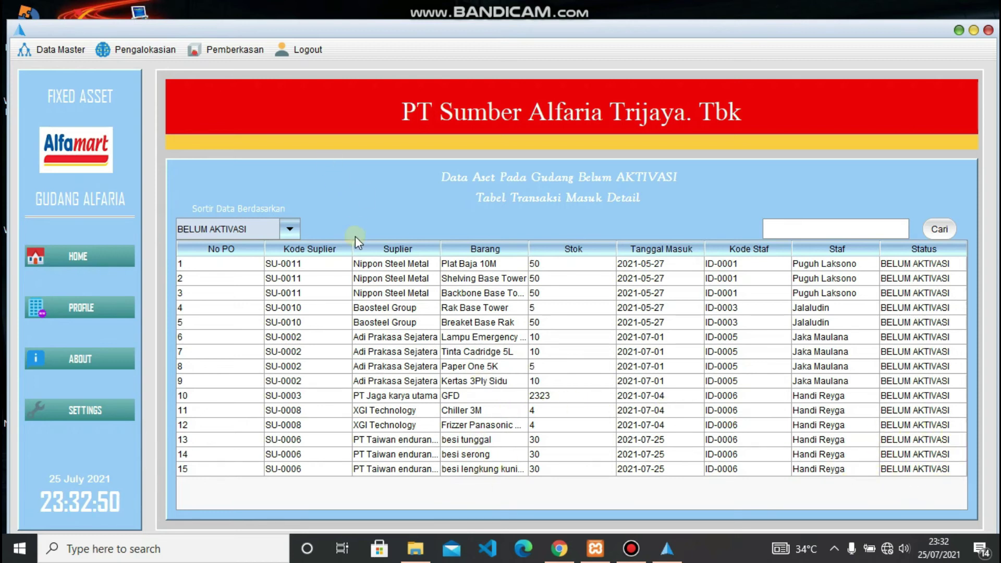
{"action": "left_click", "coordinate": [133, 52]}
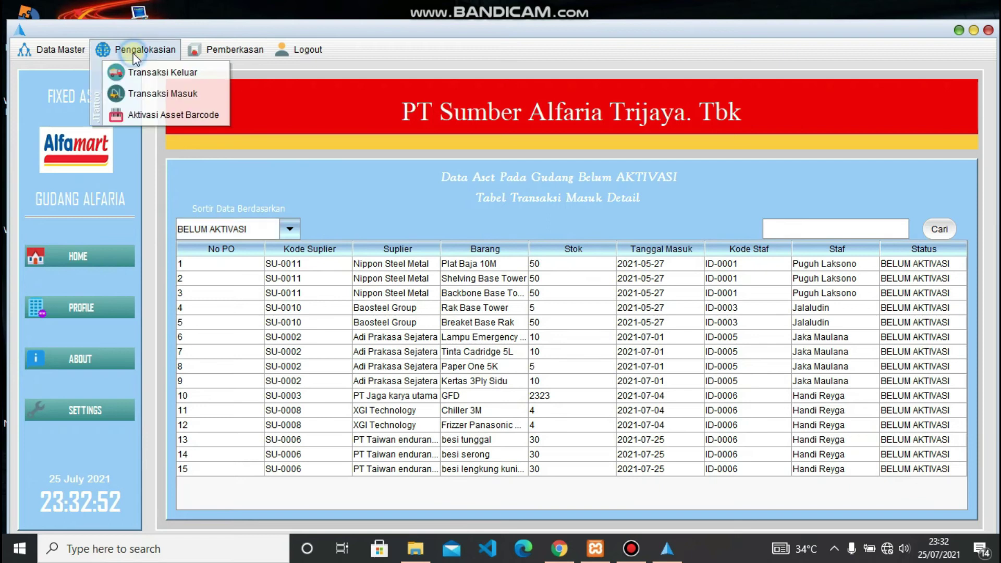
- In the asset activation form, pull in the besi tunggal asset via Tarik Data Aset
{"action": "left_click", "coordinate": [152, 116]}
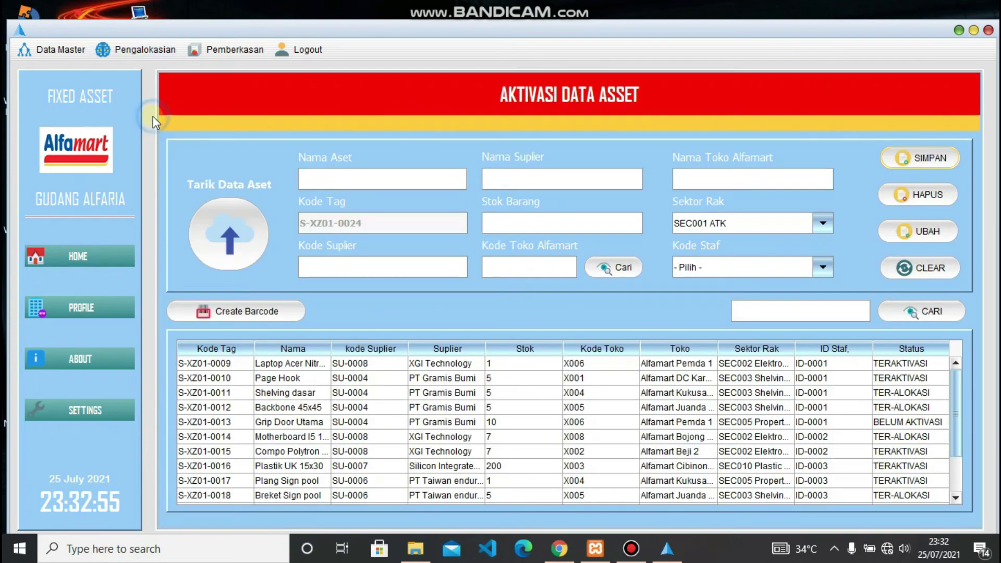
{"action": "left_click", "coordinate": [222, 240]}
{"action": "scroll", "coordinate": [365, 360], "scroll_direction": "down", "scroll_amount": 5}
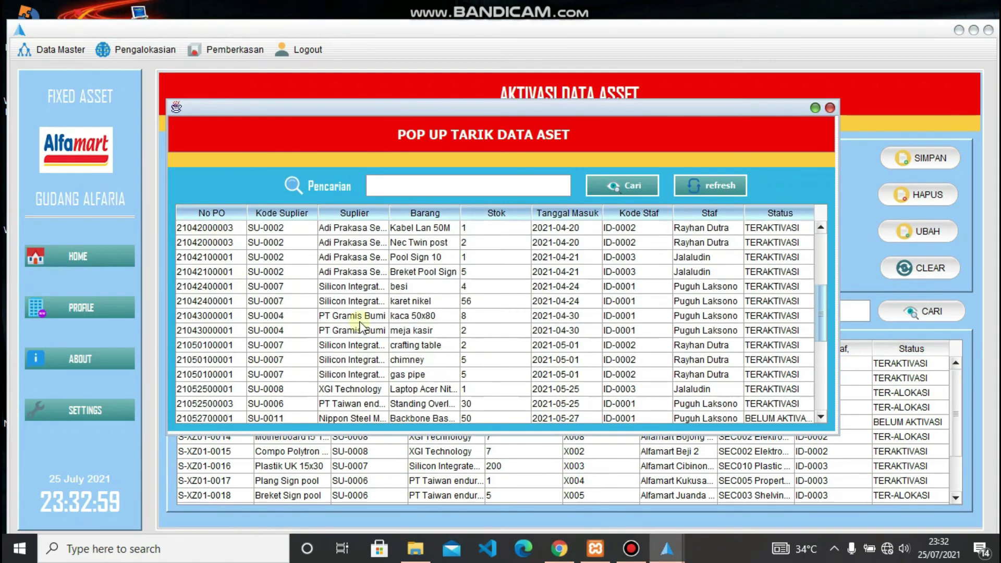
{"action": "scroll", "coordinate": [365, 339], "scroll_direction": "down", "scroll_amount": 5}
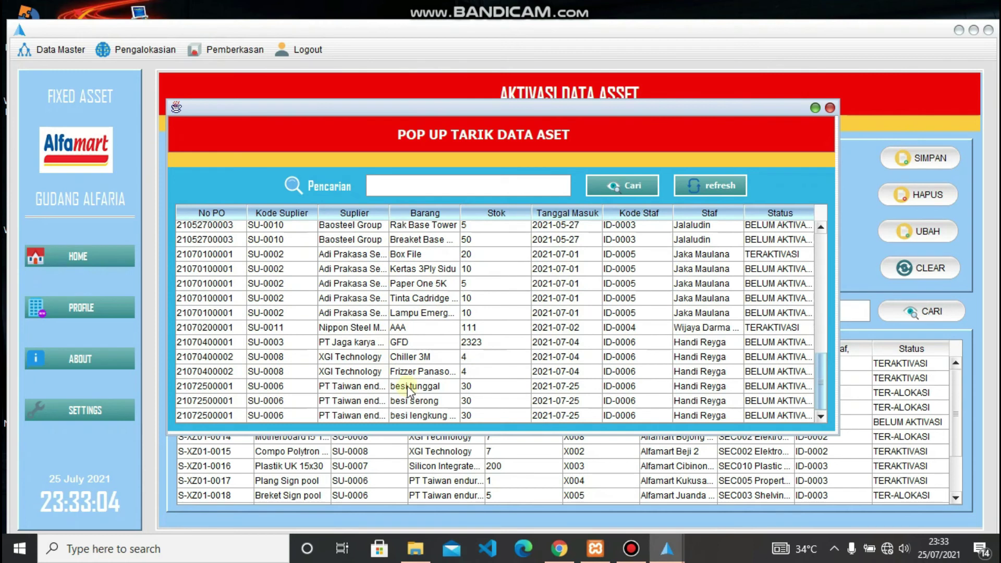
{"action": "double_click", "coordinate": [408, 390]}
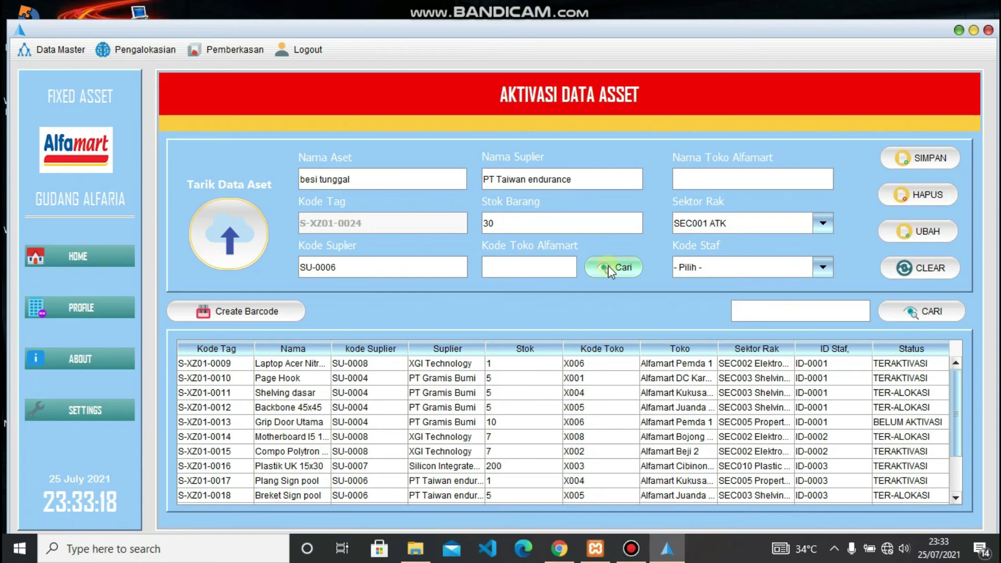
- Assign store Alfamart Beji 2, rack sector SEC005 Property Store and staff ID-0006
{"action": "left_click", "coordinate": [608, 267]}
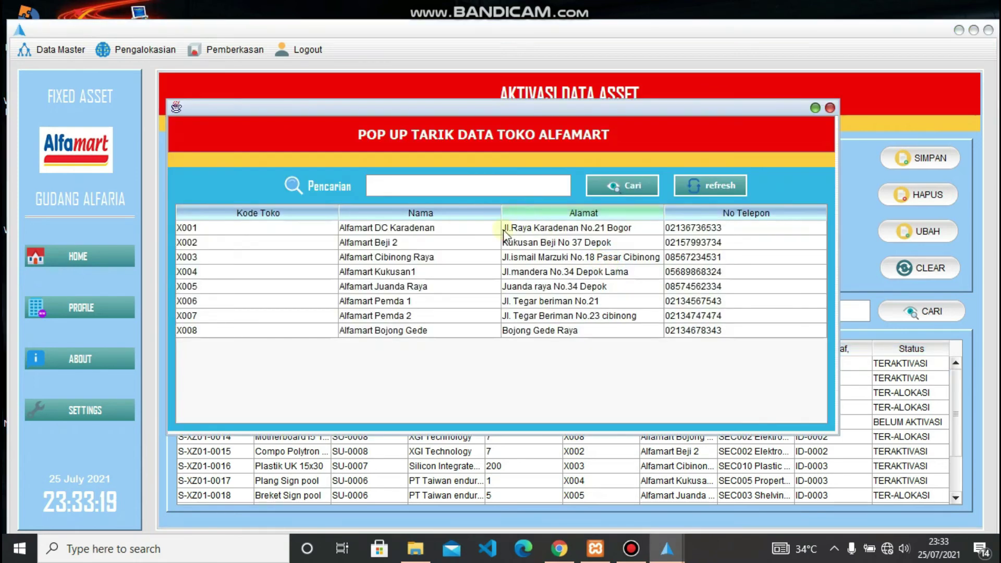
{"action": "left_click", "coordinate": [379, 246]}
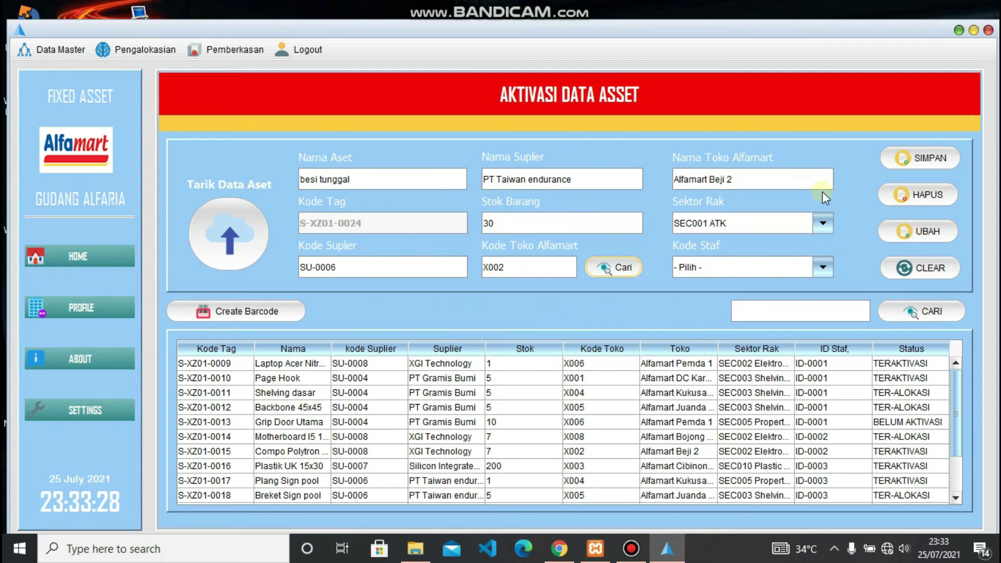
{"action": "left_click", "coordinate": [823, 226]}
{"action": "scroll", "coordinate": [766, 286], "scroll_direction": "down", "scroll_amount": 2}
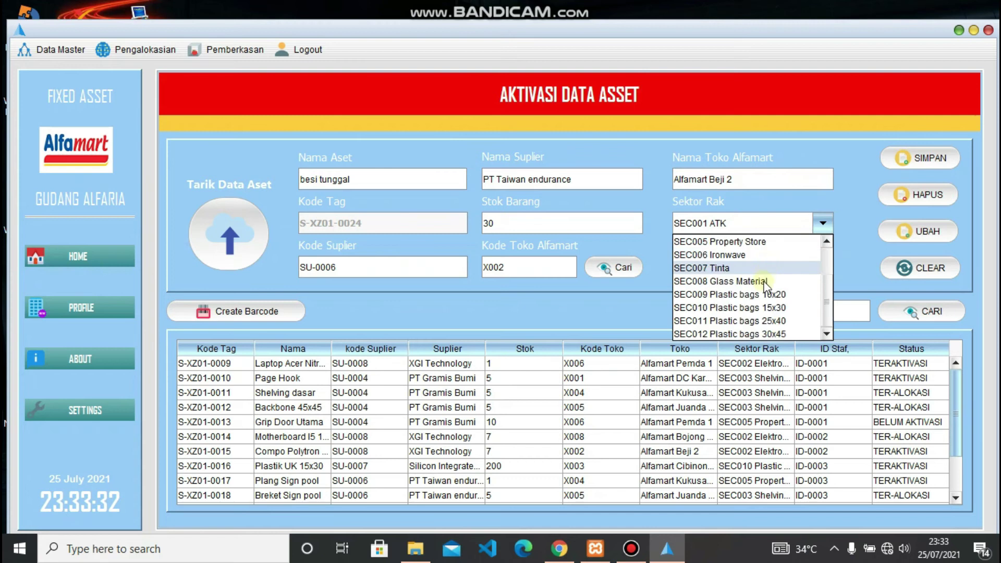
{"action": "left_click", "coordinate": [767, 242]}
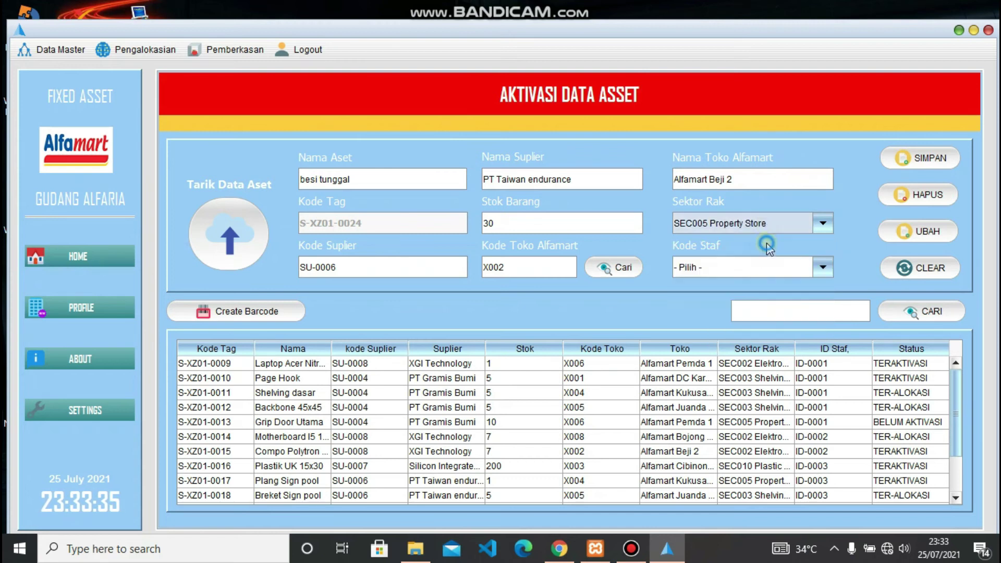
{"action": "left_click", "coordinate": [822, 268]}
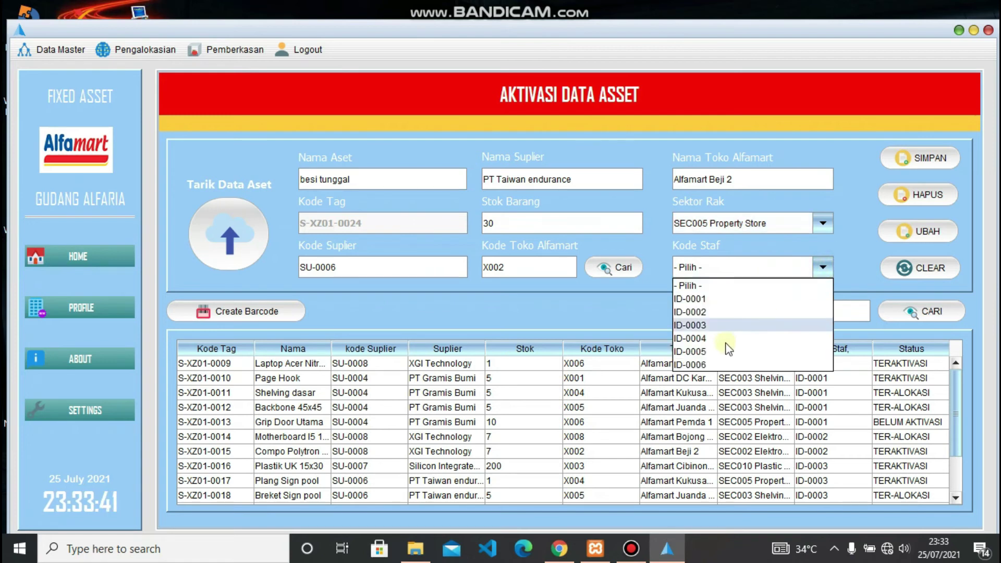
{"action": "left_click", "coordinate": [713, 365]}
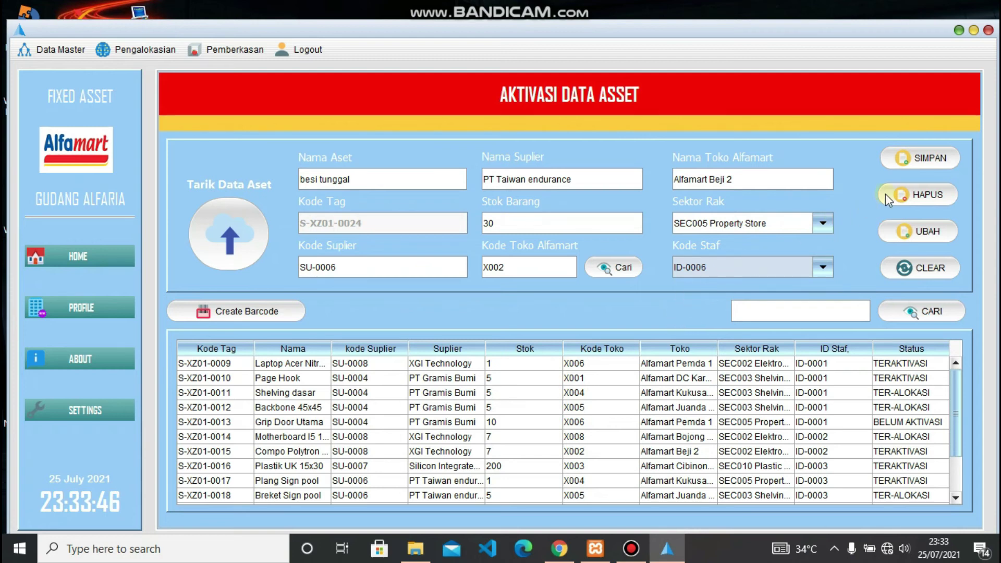
- Save the besi tunggal activation and acknowledge the confirmation messages
{"action": "left_click", "coordinate": [919, 166]}
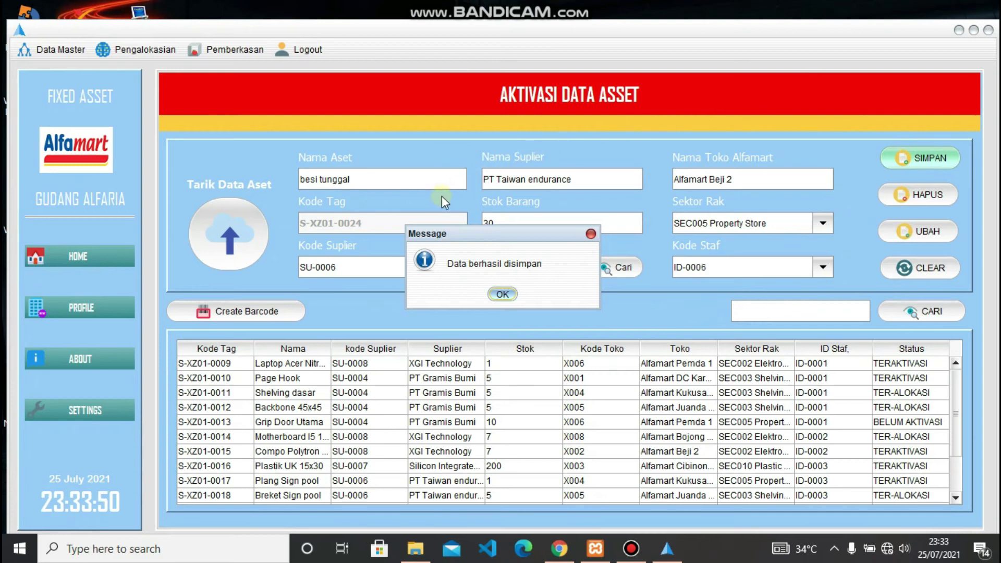
{"action": "left_click", "coordinate": [510, 294]}
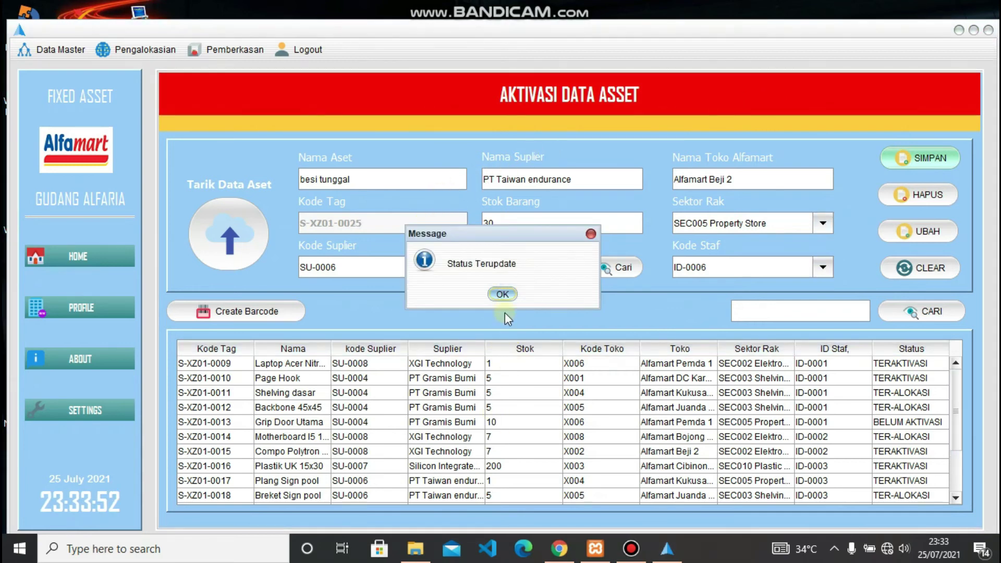
{"action": "left_click", "coordinate": [504, 295]}
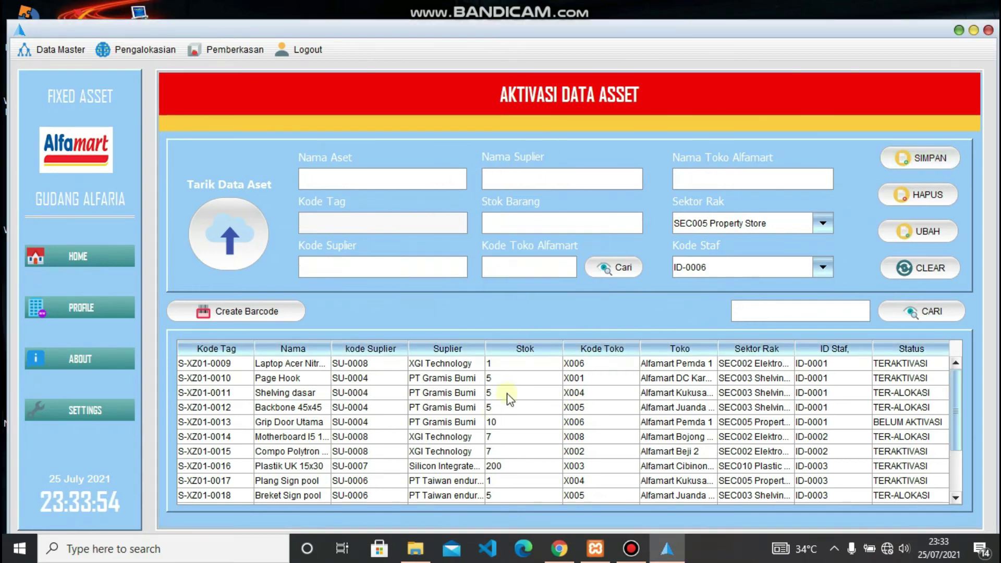
{"action": "scroll", "coordinate": [493, 418], "scroll_direction": "down", "scroll_amount": 2}
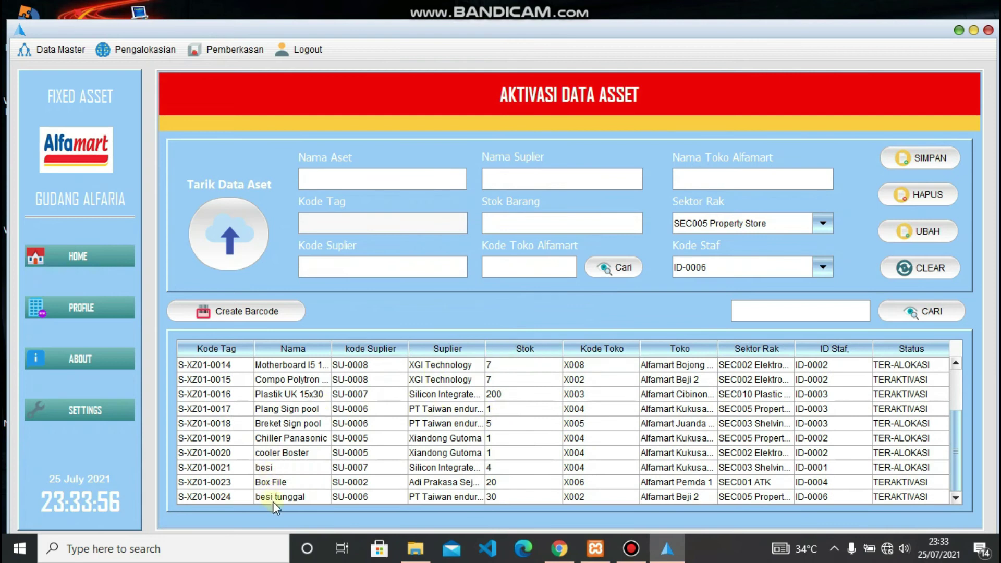
- Generate the barcode for S-XZ01-0024 besi tunggal, then switch to the dist folder in File Explorer
{"action": "left_click", "coordinate": [299, 500]}
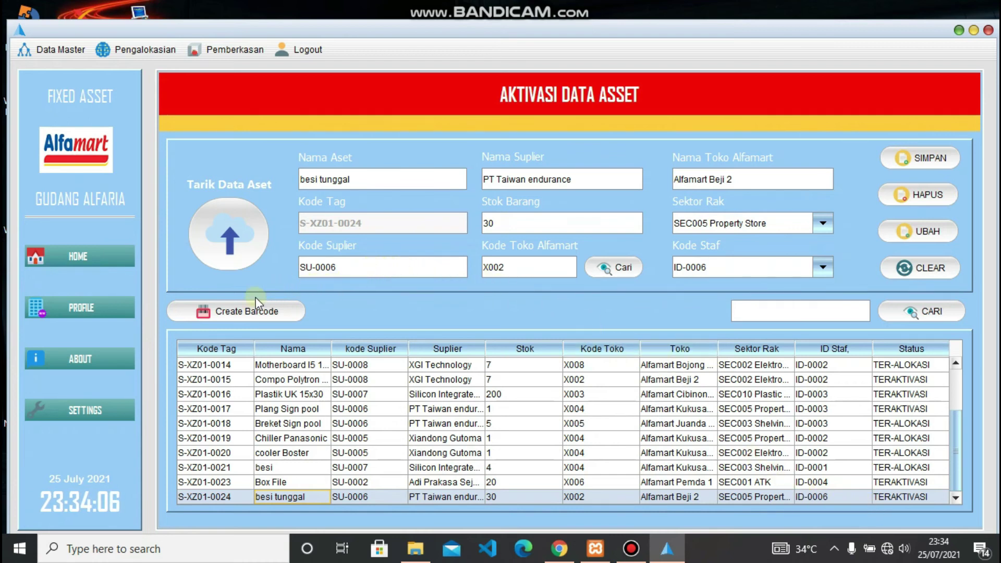
{"action": "left_click", "coordinate": [227, 310]}
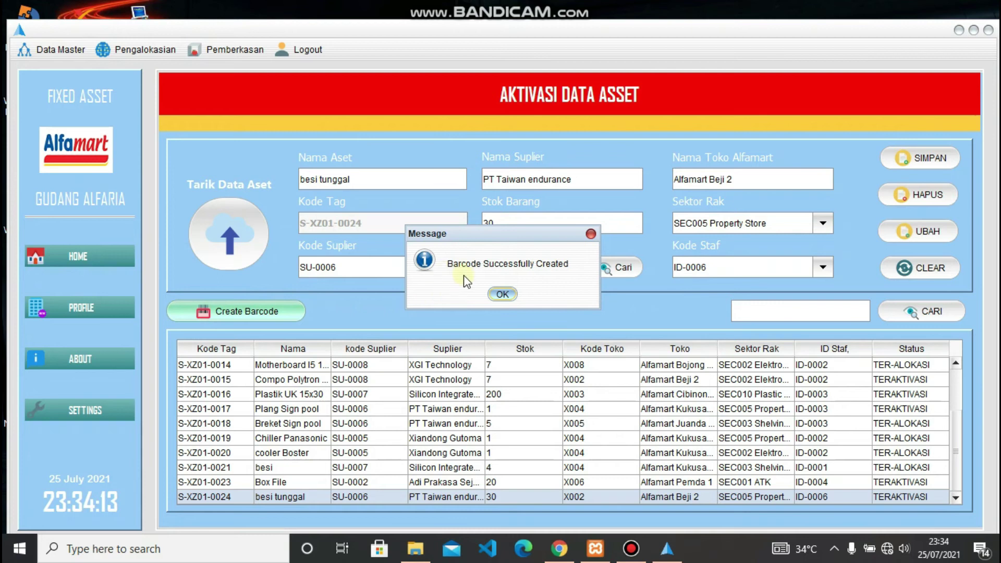
{"action": "left_click", "coordinate": [501, 295]}
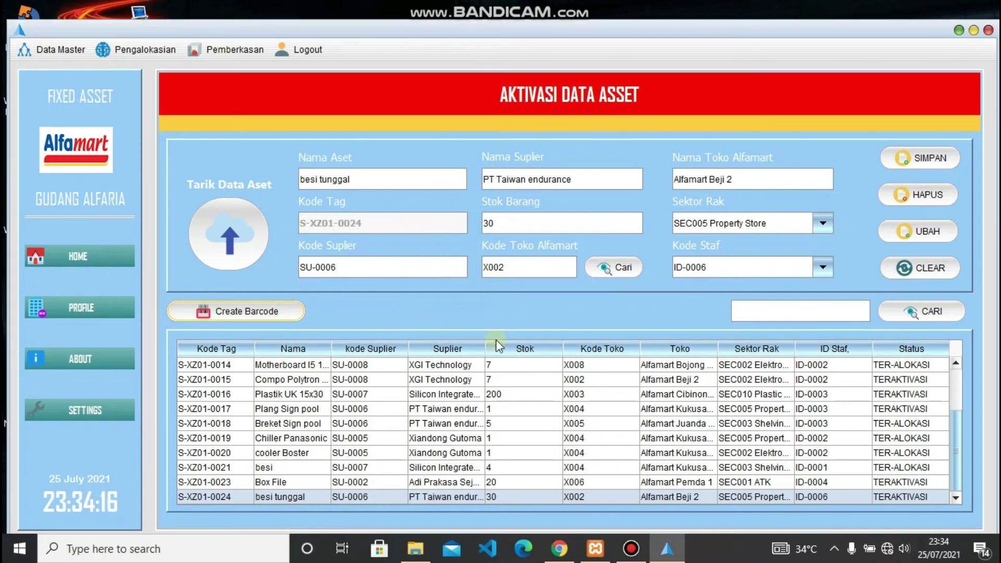
{"action": "left_click", "coordinate": [415, 549]}
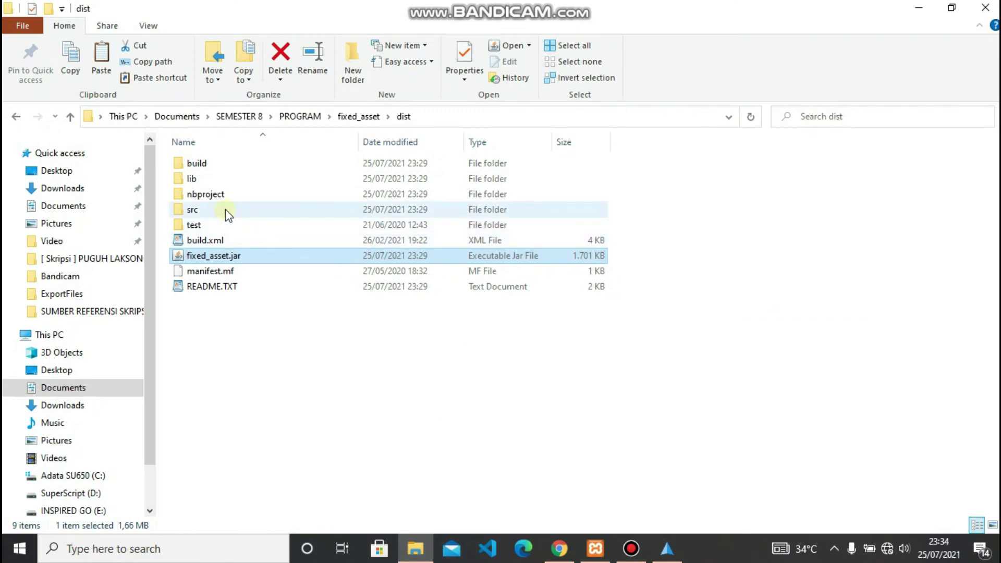
- Open the src > tagging_barcode folder and display its files as large icons
{"action": "double_click", "coordinate": [226, 209]}
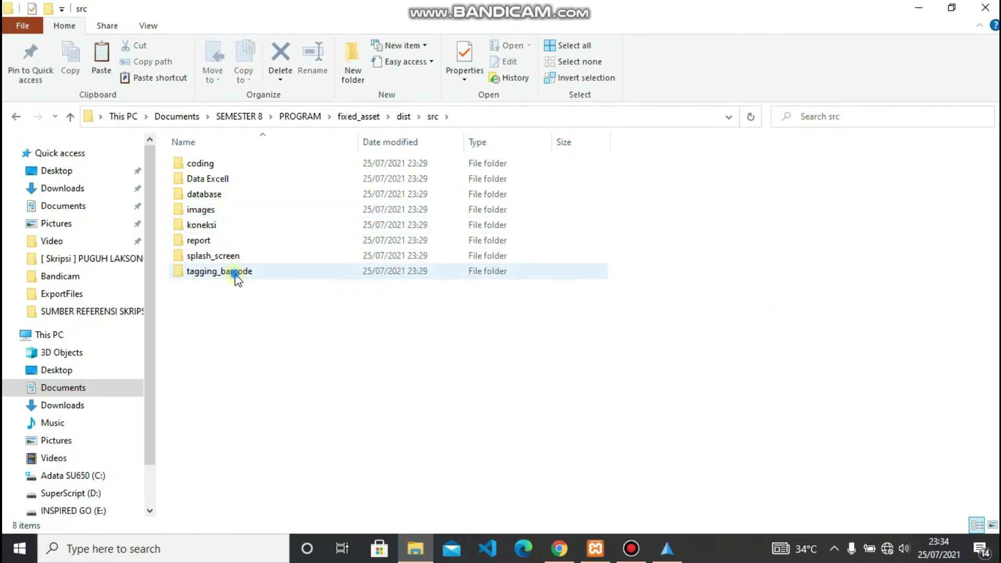
{"action": "double_click", "coordinate": [236, 275]}
{"action": "right_click", "coordinate": [317, 307]}
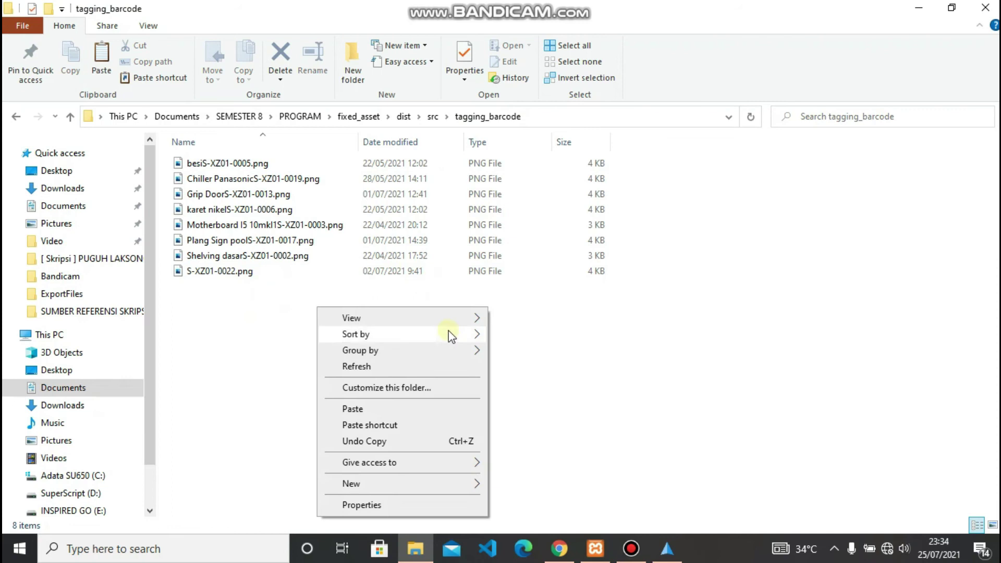
{"action": "mouse_move", "coordinate": [459, 320]}
{"action": "left_click", "coordinate": [534, 336]}
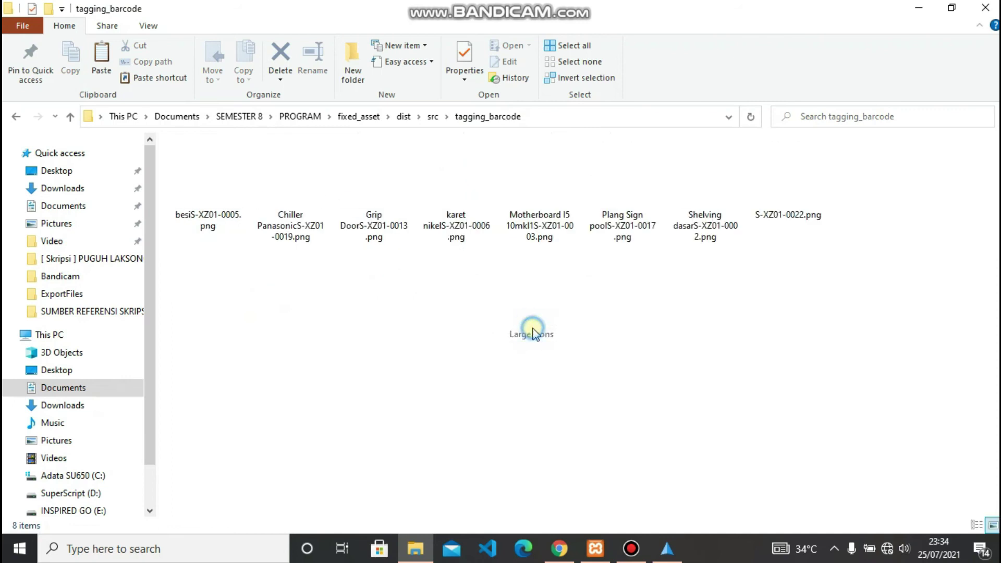
- Preview besiS-XZ01-0005.png in Photos, close it, and return to the Java asset app
{"action": "double_click", "coordinate": [227, 206]}
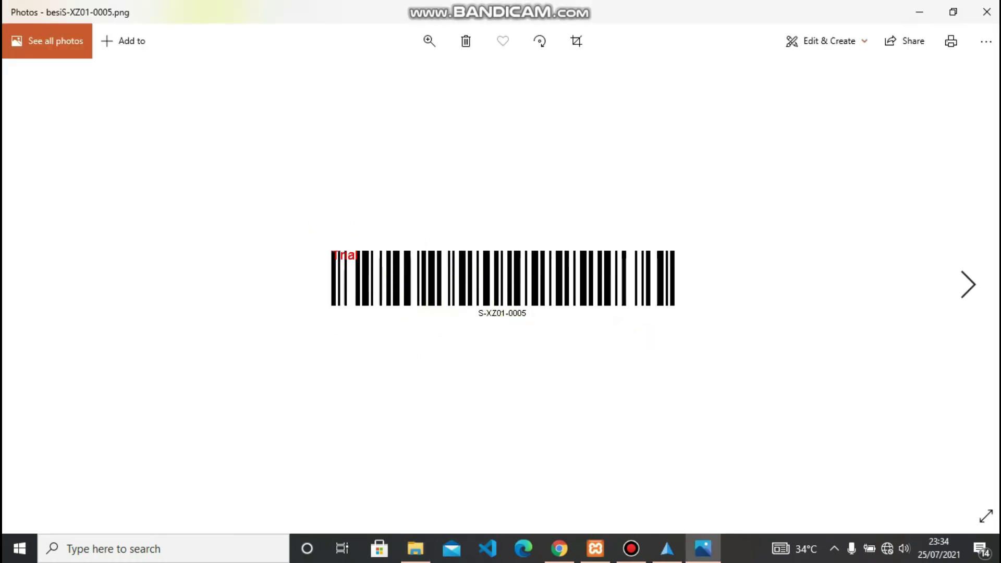
{"action": "left_click", "coordinate": [997, 13]}
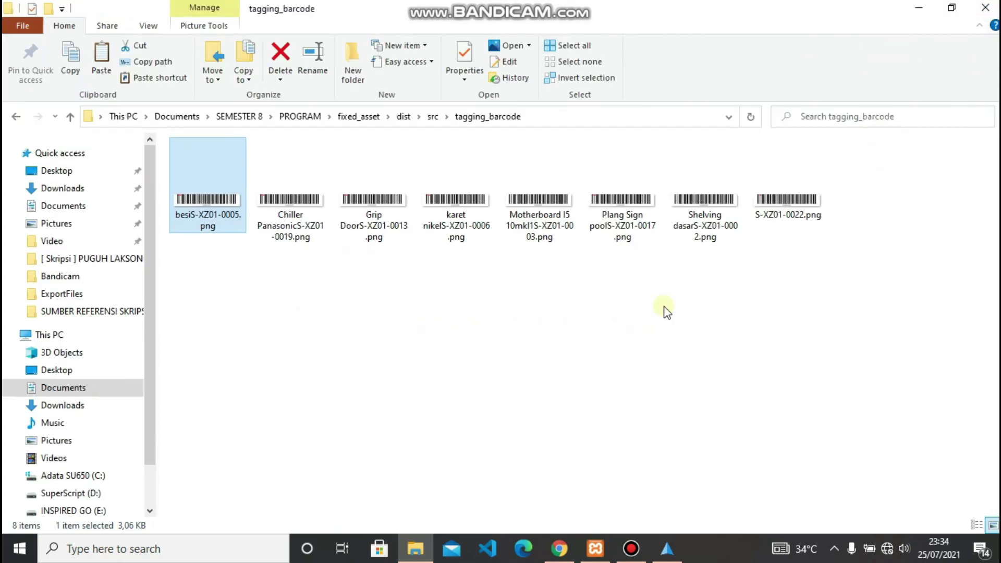
{"action": "left_click", "coordinate": [643, 446]}
{"action": "left_click", "coordinate": [666, 550]}
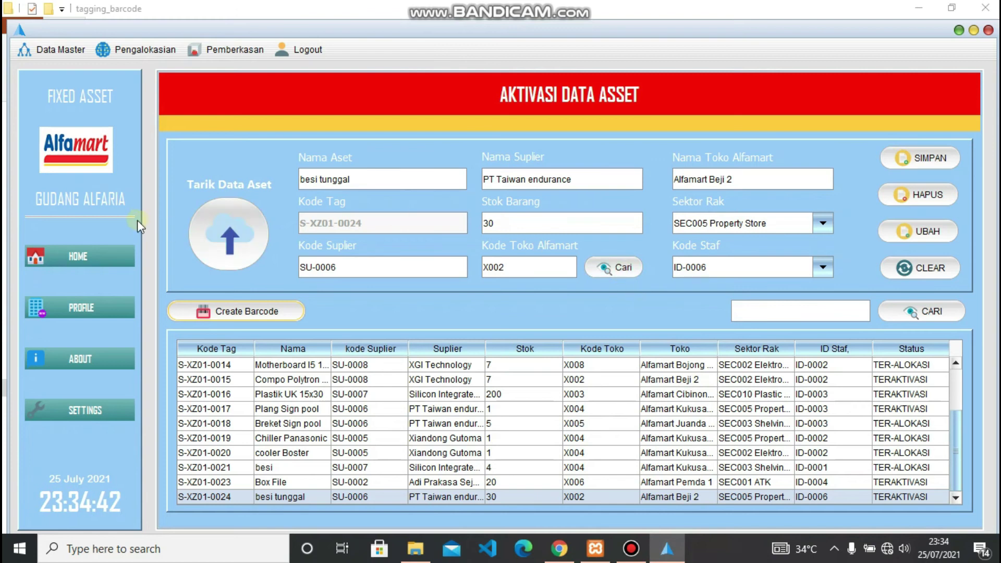
- On HOME, sort by BELUM AKTIVASI, then TERAKTIVASI, and select the besi tunggal row
{"action": "left_click", "coordinate": [89, 260]}
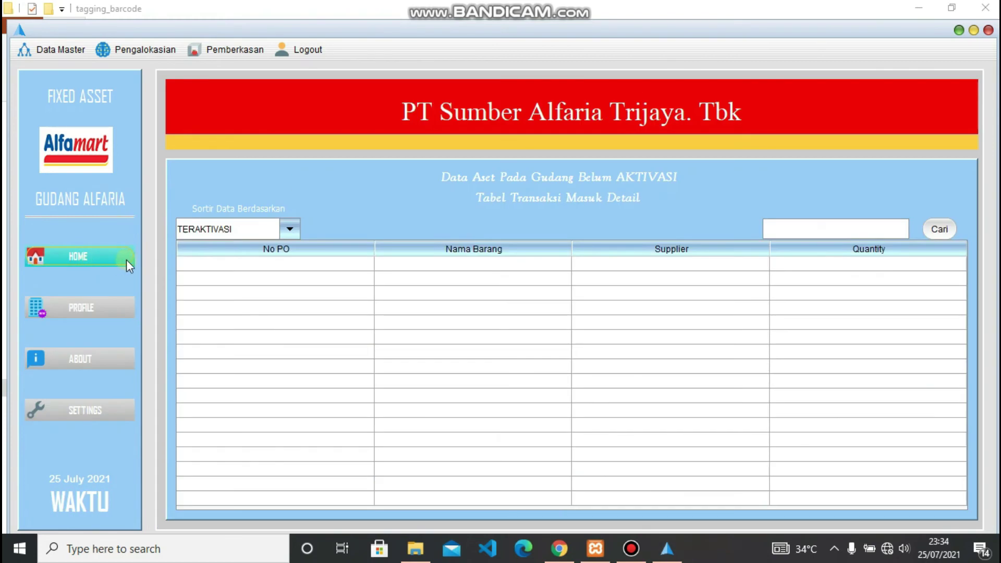
{"action": "left_click", "coordinate": [290, 229]}
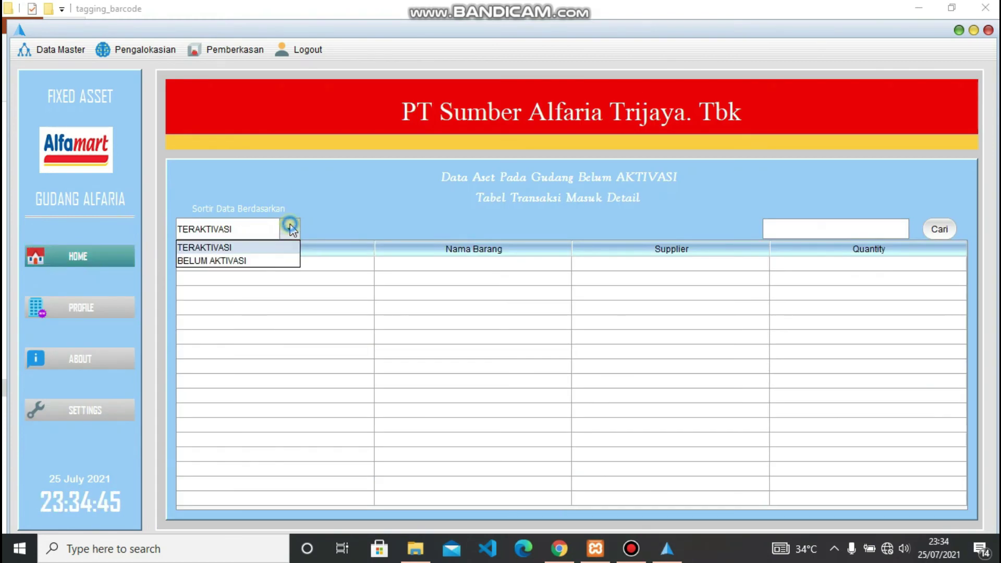
{"action": "left_click", "coordinate": [250, 261]}
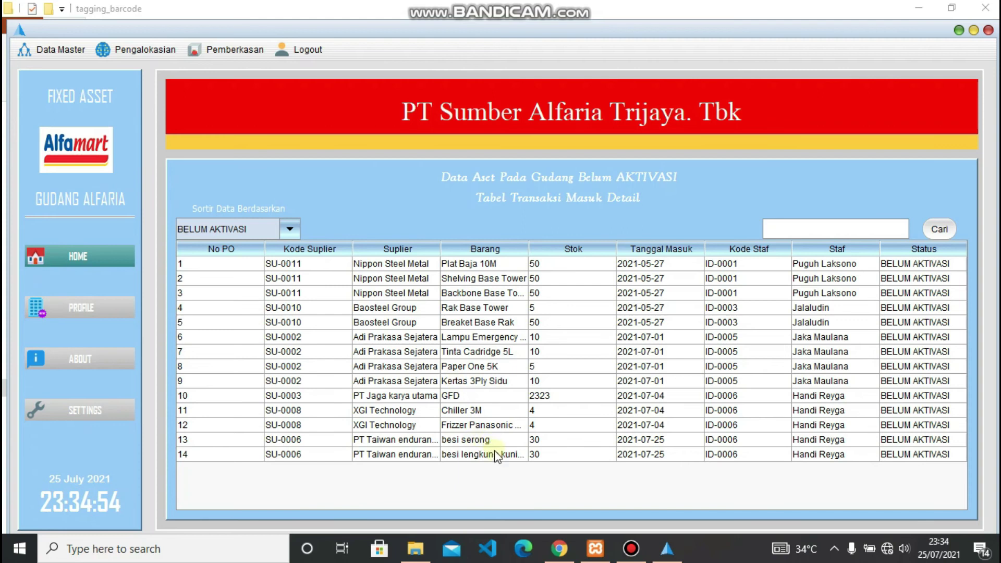
{"action": "left_click", "coordinate": [290, 229]}
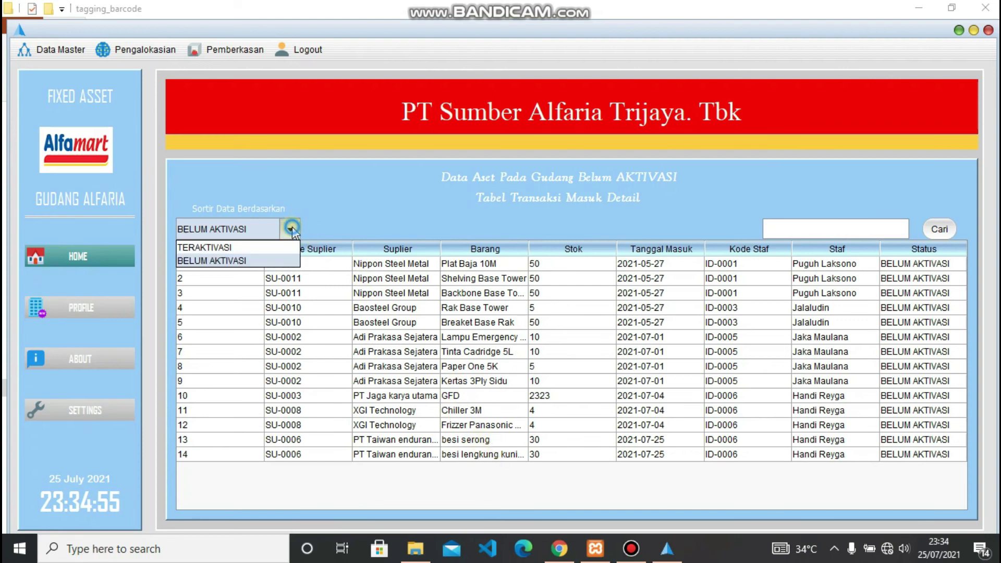
{"action": "left_click", "coordinate": [244, 246]}
{"action": "scroll", "coordinate": [525, 387], "scroll_direction": "down", "scroll_amount": 5}
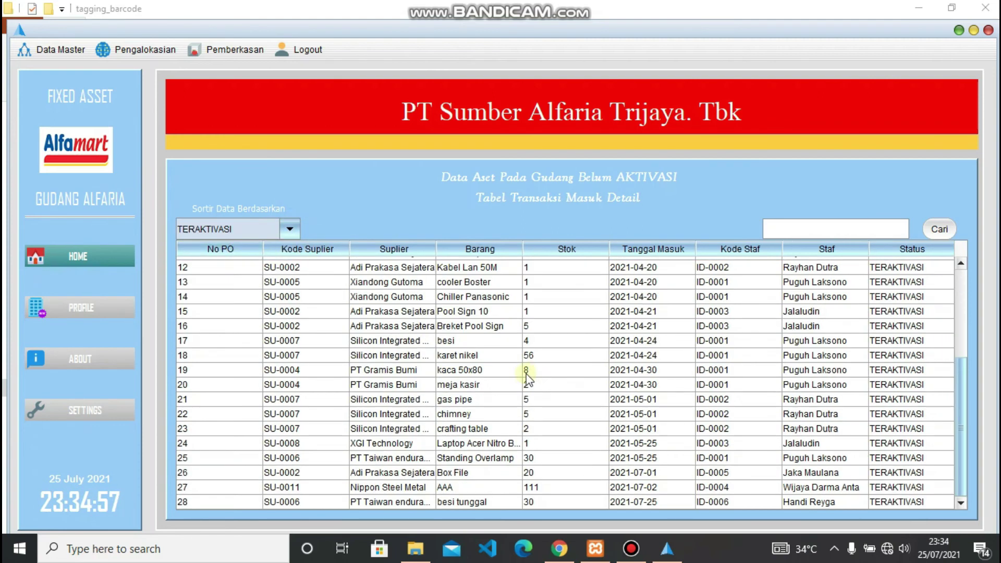
{"action": "left_click", "coordinate": [320, 502]}
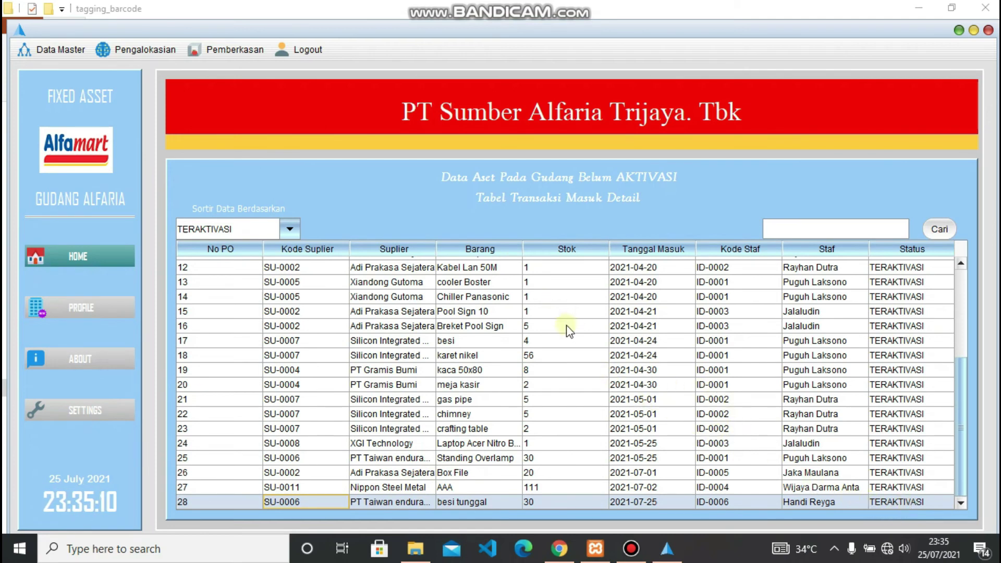
{"action": "left_click", "coordinate": [151, 54]}
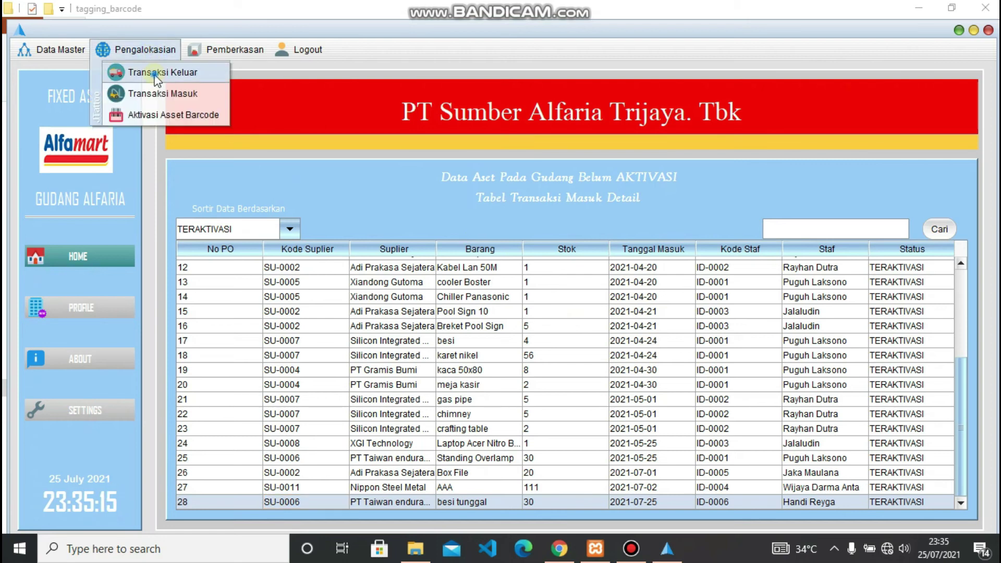
- Start an outgoing allocation with asset S-XZ01-0024 besi tunggal in the form
{"action": "left_click", "coordinate": [154, 74]}
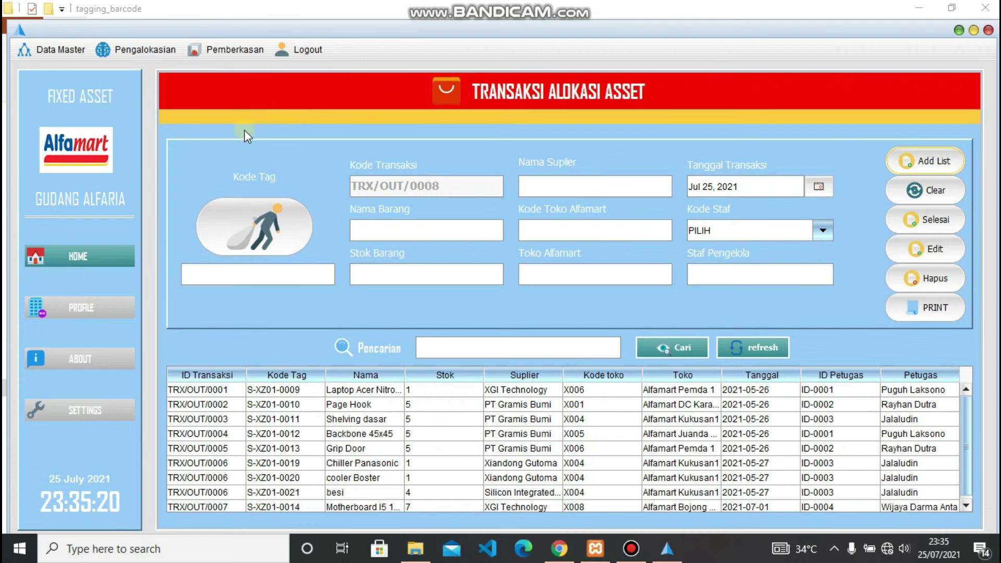
{"action": "left_click", "coordinate": [252, 228]}
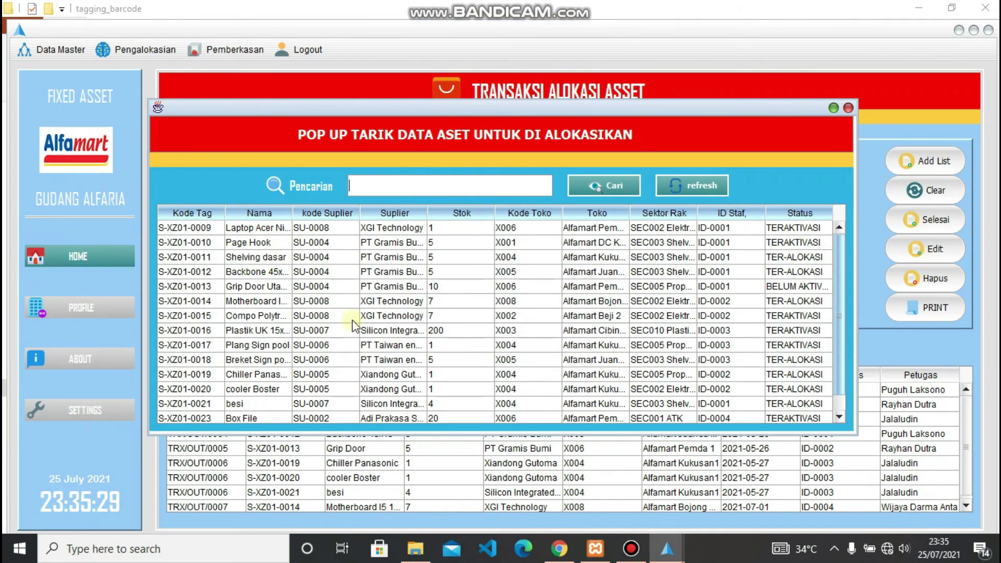
{"action": "scroll", "coordinate": [353, 324], "scroll_direction": "down", "scroll_amount": 1}
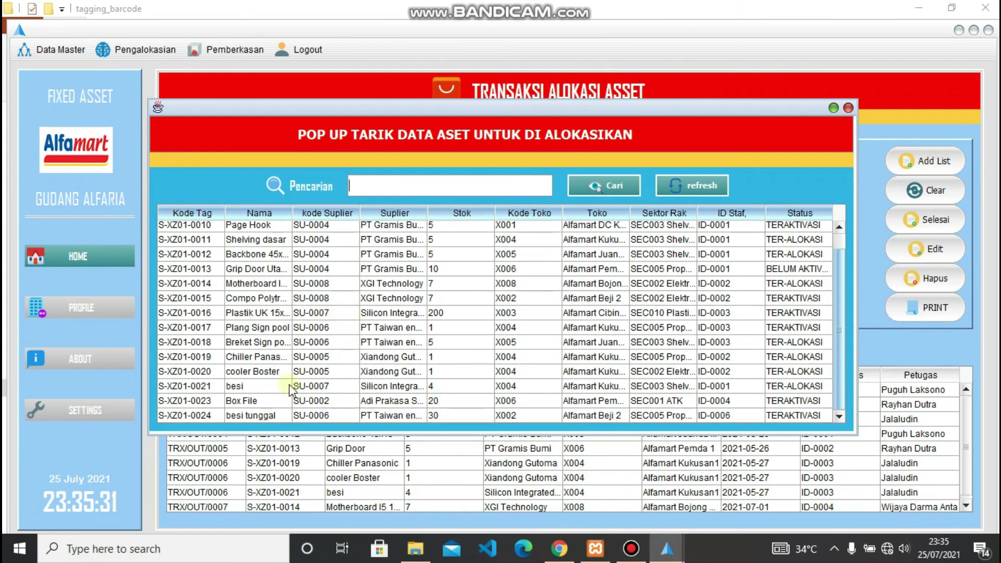
{"action": "double_click", "coordinate": [267, 415]}
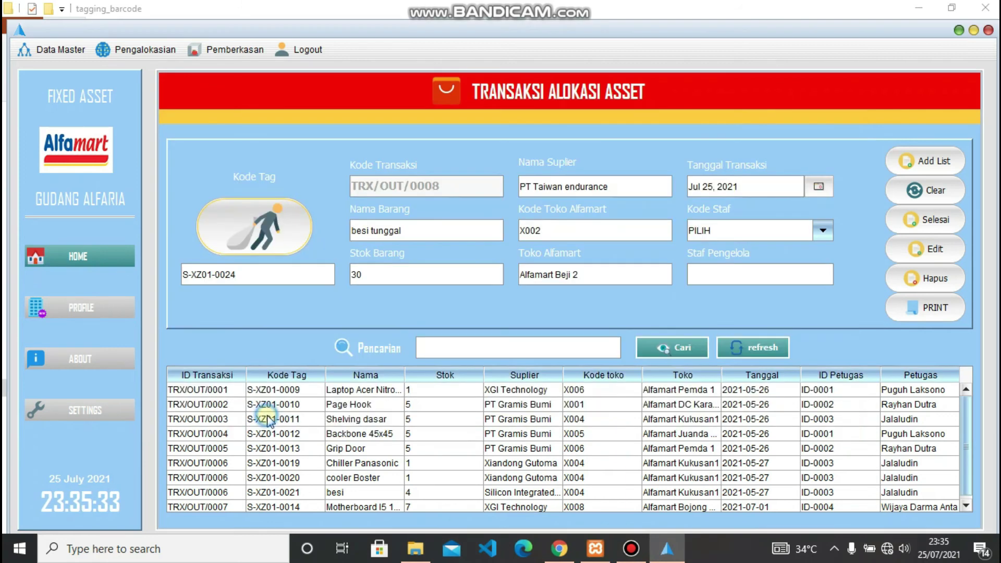
- Assign staff ID-0006, add TRX/OUT/0008 to the transaction list, and reload its row
{"action": "left_click", "coordinate": [822, 232]}
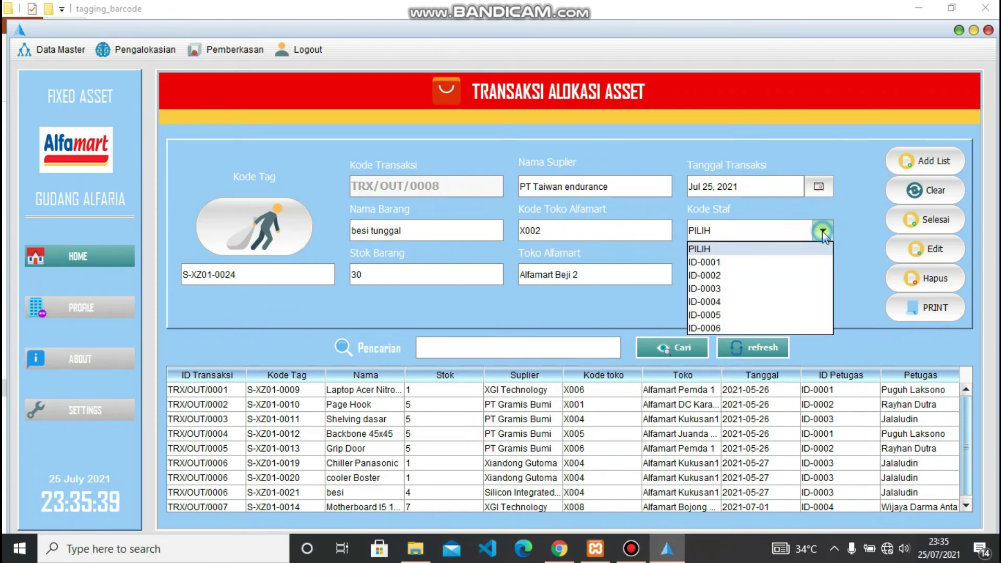
{"action": "left_click", "coordinate": [727, 328]}
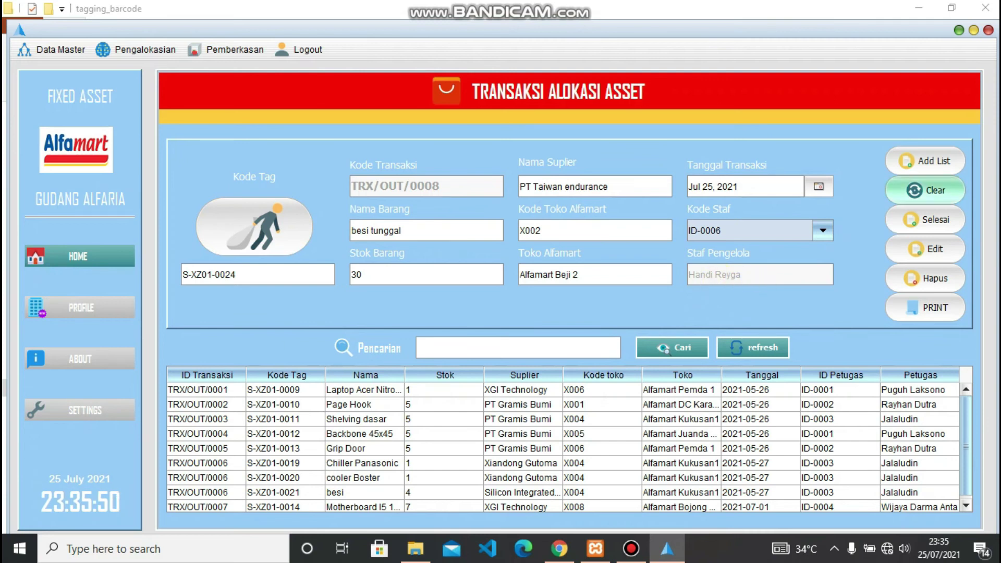
{"action": "left_click", "coordinate": [950, 163]}
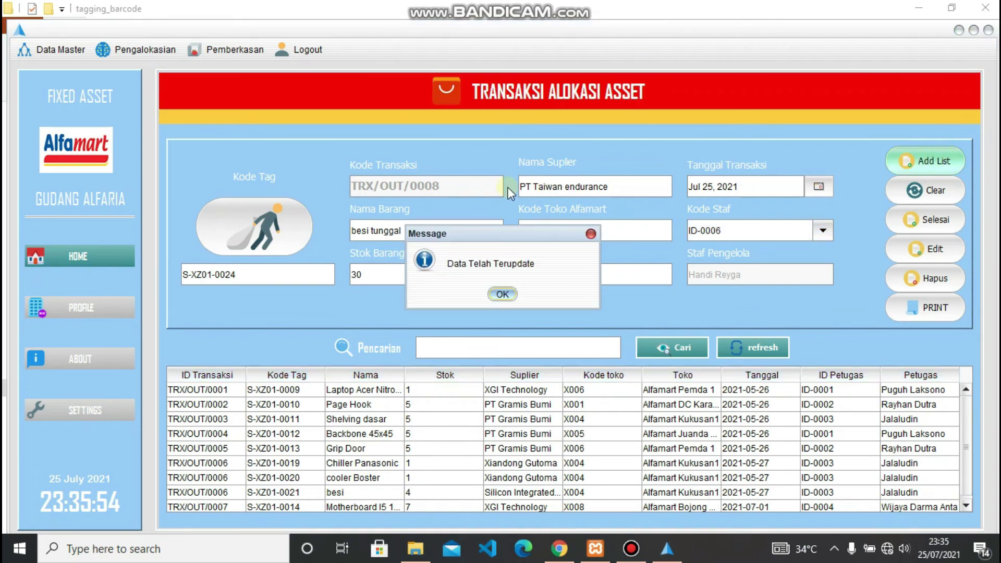
{"action": "left_click", "coordinate": [502, 294]}
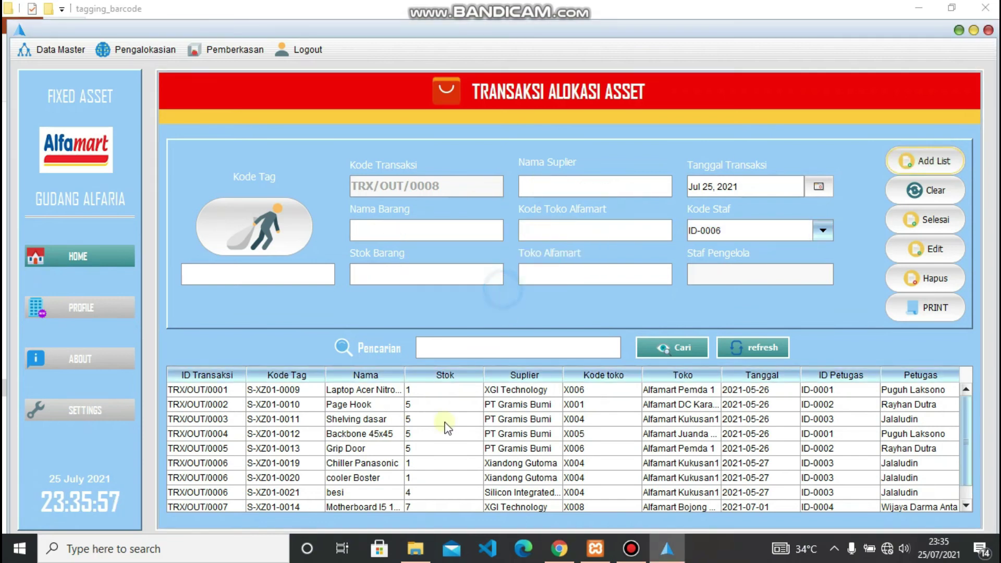
{"action": "scroll", "coordinate": [431, 433], "scroll_direction": "down", "scroll_amount": 1}
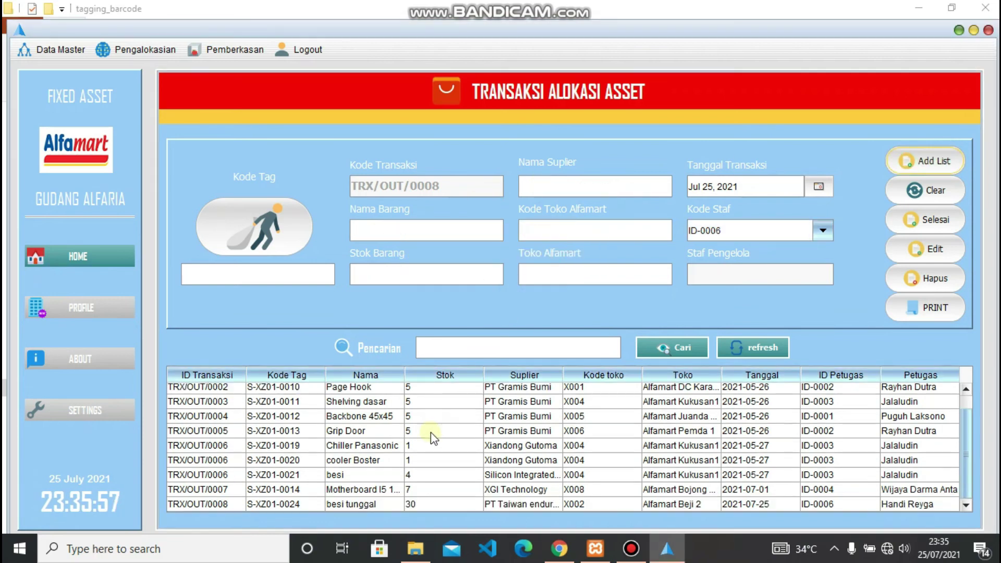
{"action": "left_click", "coordinate": [349, 504]}
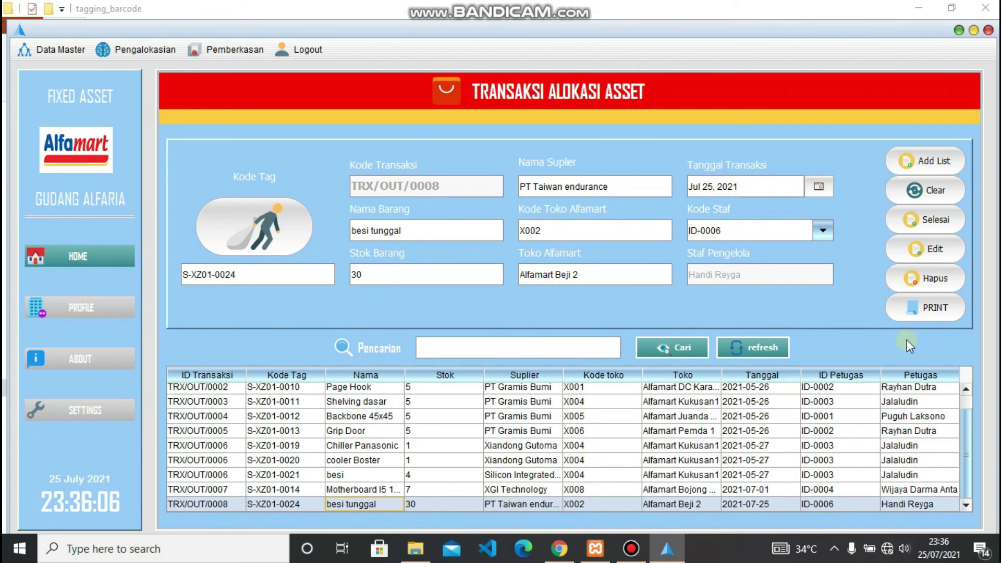
{"action": "left_click", "coordinate": [936, 309]}
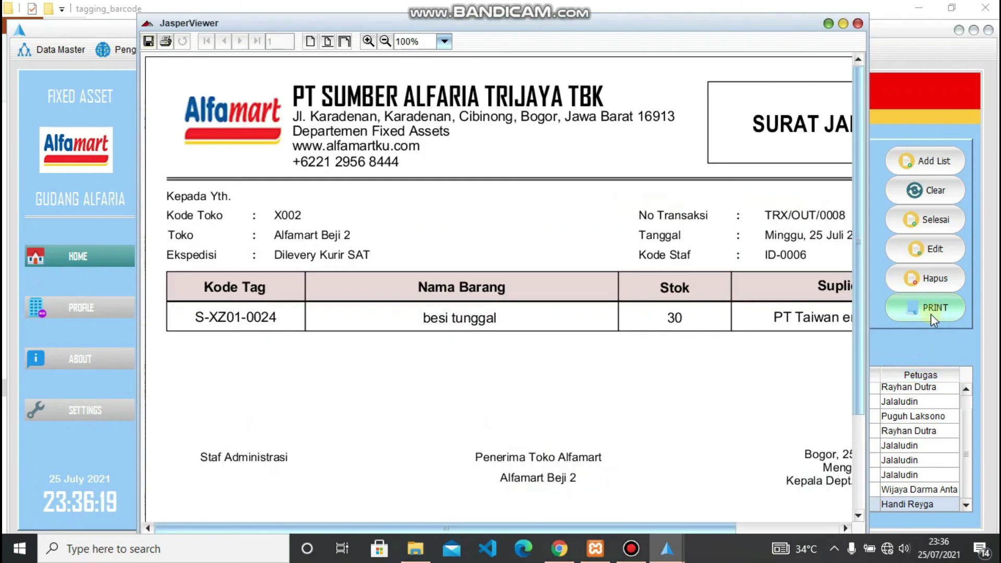
{"action": "left_click", "coordinate": [385, 42]}
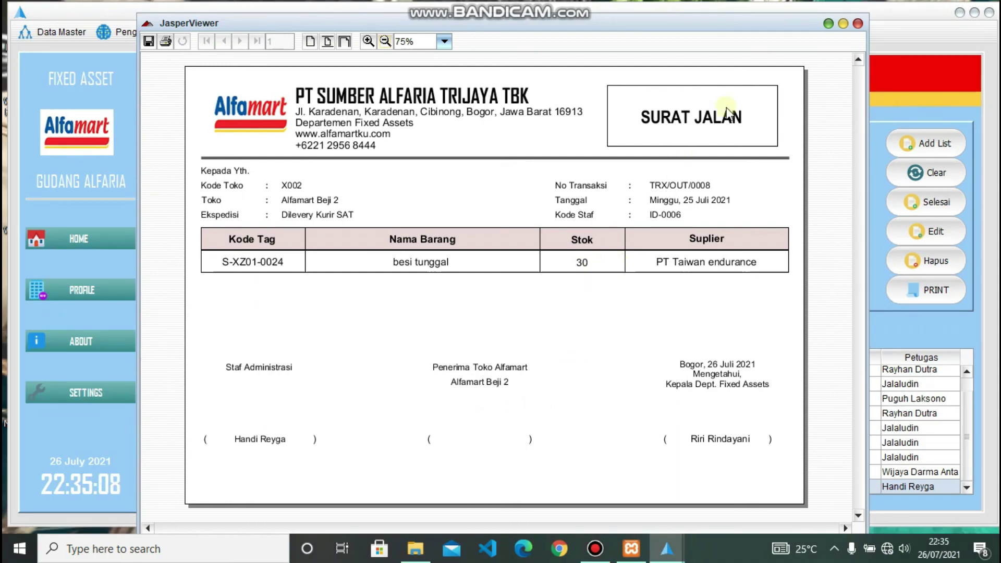
- Close the current report preview and go to the reports page
{"action": "left_click", "coordinate": [858, 24]}
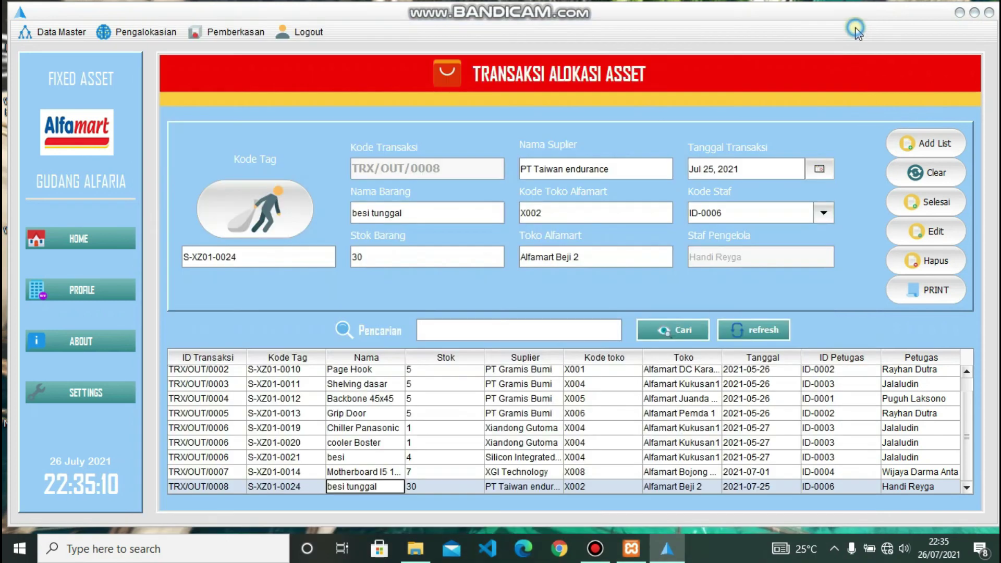
{"action": "left_click", "coordinate": [227, 31]}
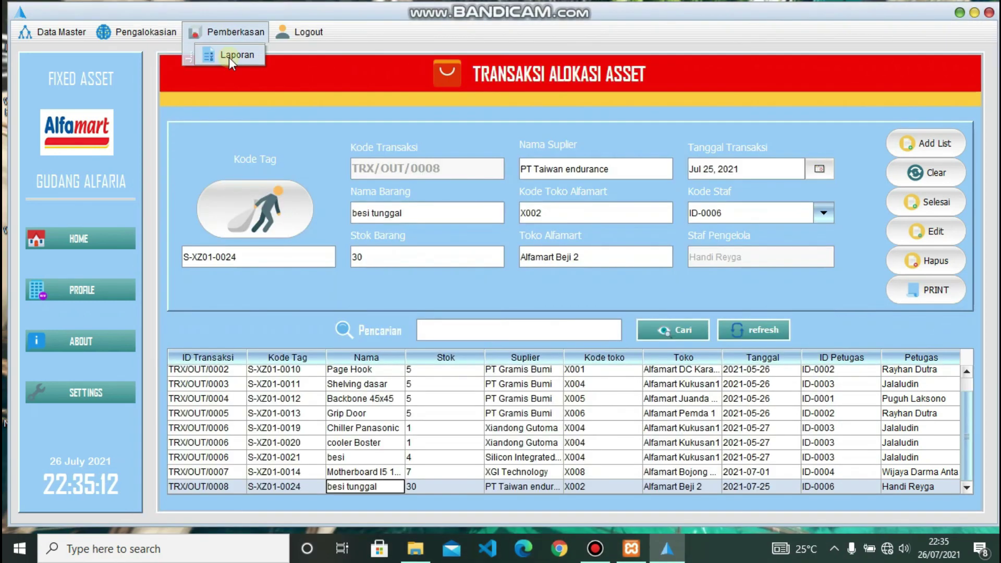
{"action": "left_click", "coordinate": [230, 58]}
{"action": "left_click", "coordinate": [217, 105]}
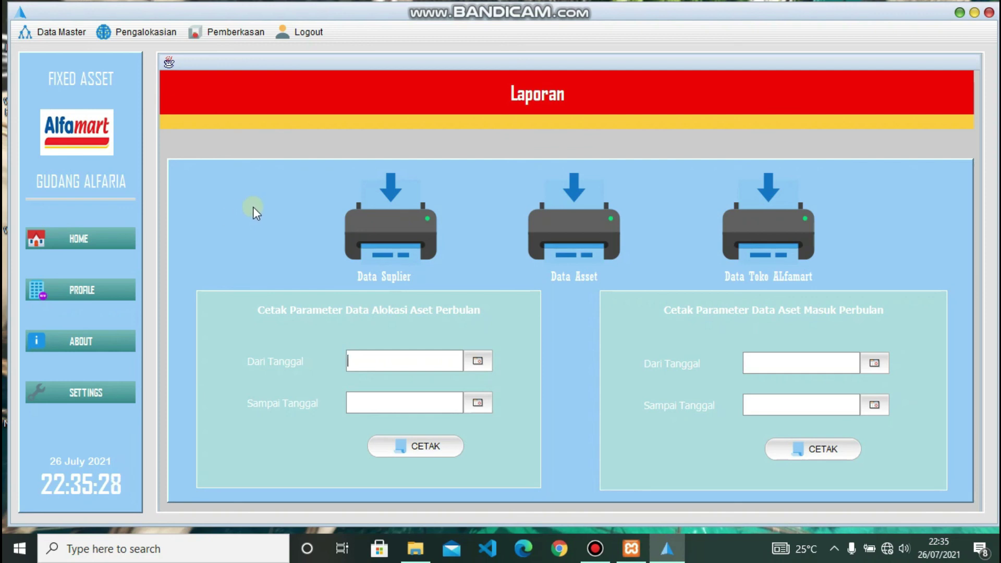
- Preview the supplier data report zoomed out through page 2, then close it
{"action": "left_click", "coordinate": [386, 236]}
{"action": "left_click", "coordinate": [385, 41]}
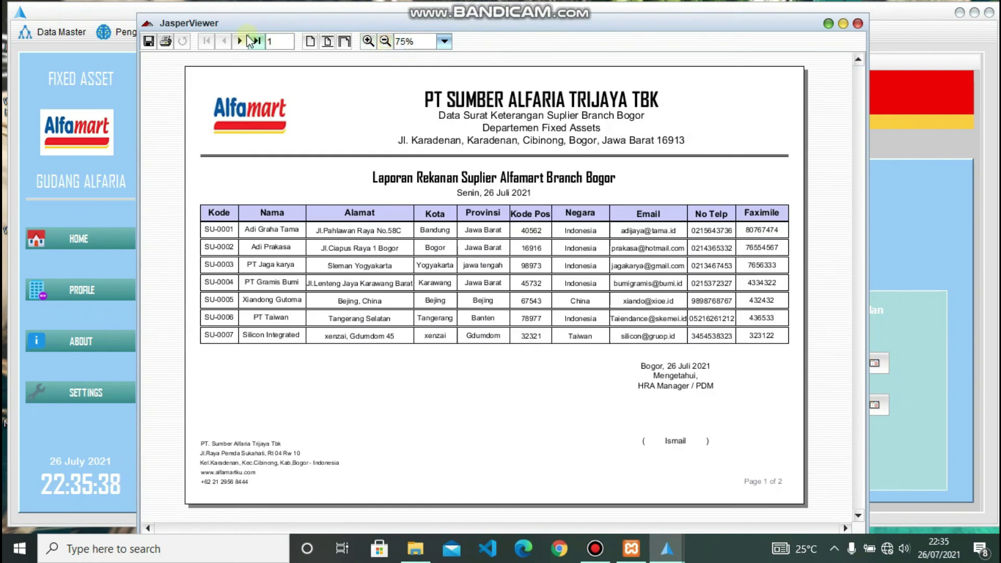
{"action": "left_click", "coordinate": [241, 41]}
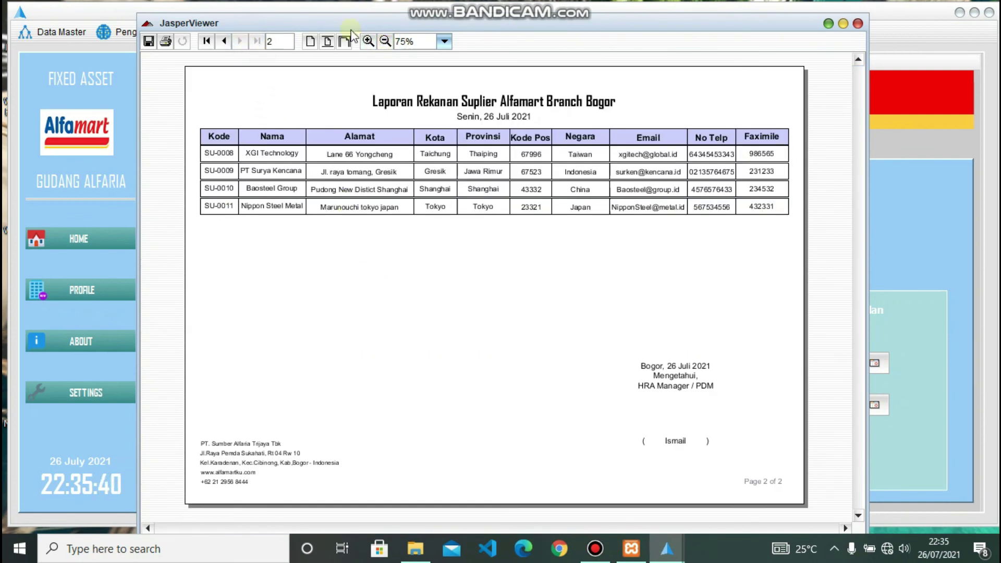
{"action": "left_click", "coordinate": [858, 24]}
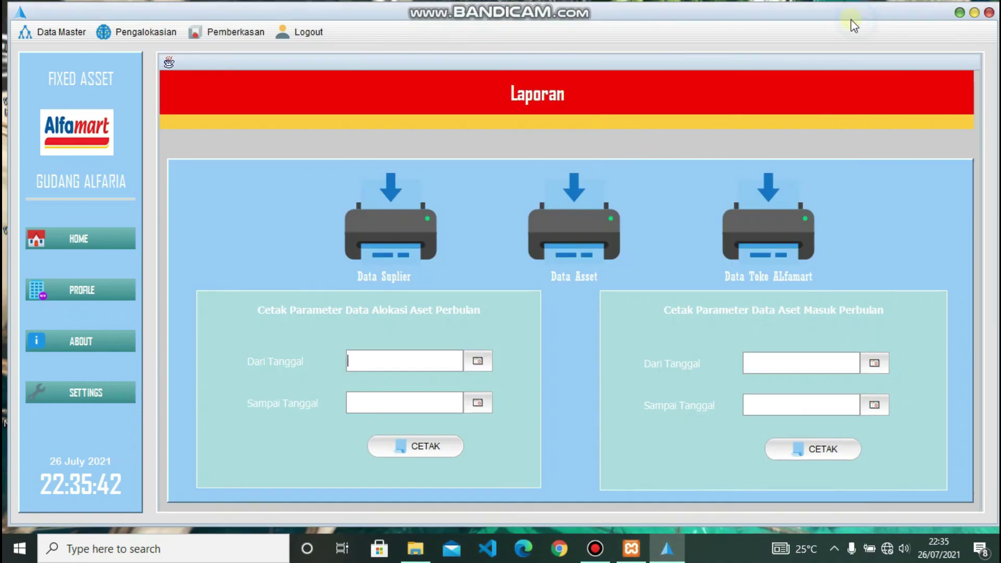
- Preview the asset data report zoomed out to its second page, then close it
{"action": "left_click", "coordinate": [573, 215]}
{"action": "left_click", "coordinate": [383, 42]}
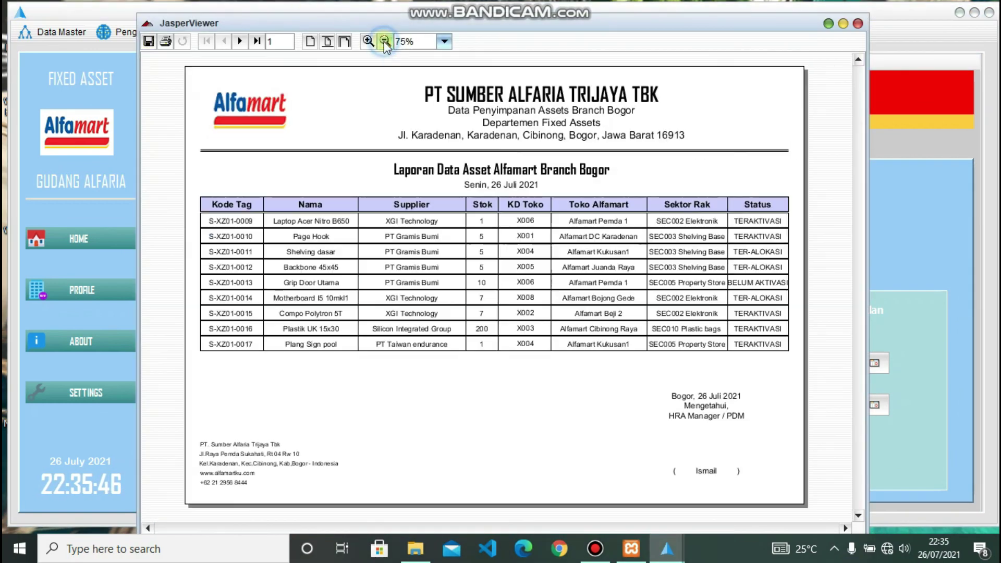
{"action": "left_click", "coordinate": [240, 41]}
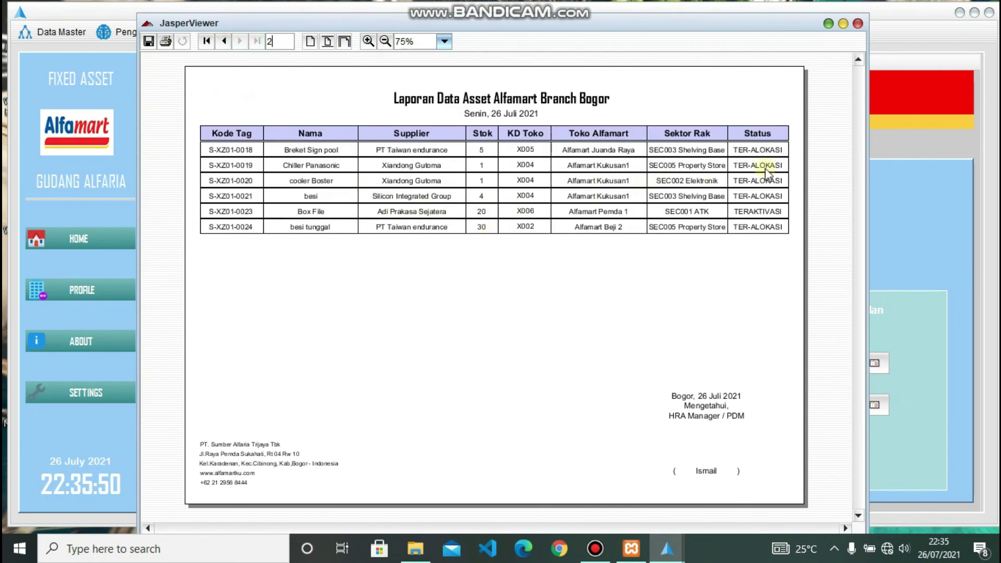
{"action": "left_click", "coordinate": [857, 24]}
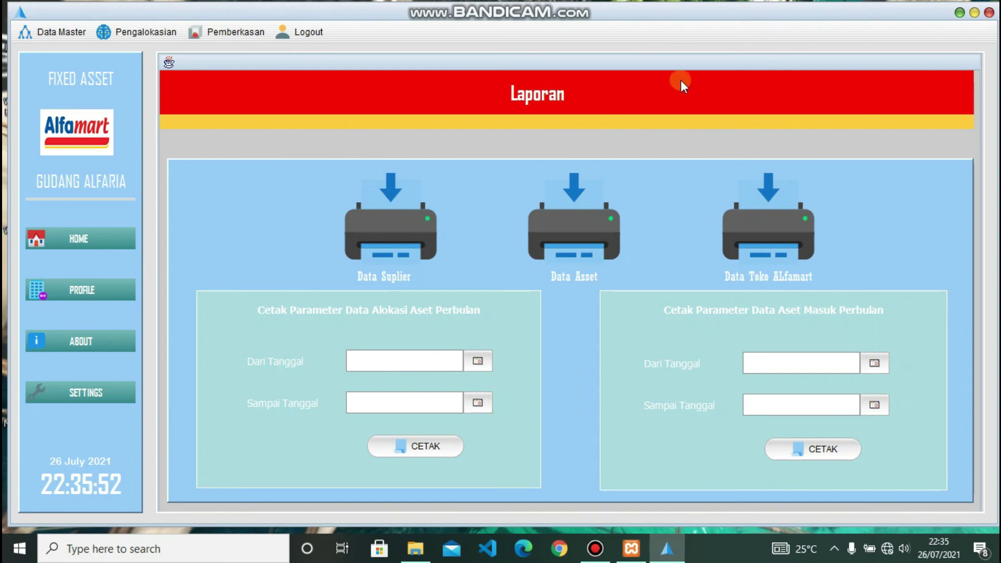
- Preview the Alfamart store data report, scrolling through its stores, then close it
{"action": "left_click", "coordinate": [765, 231]}
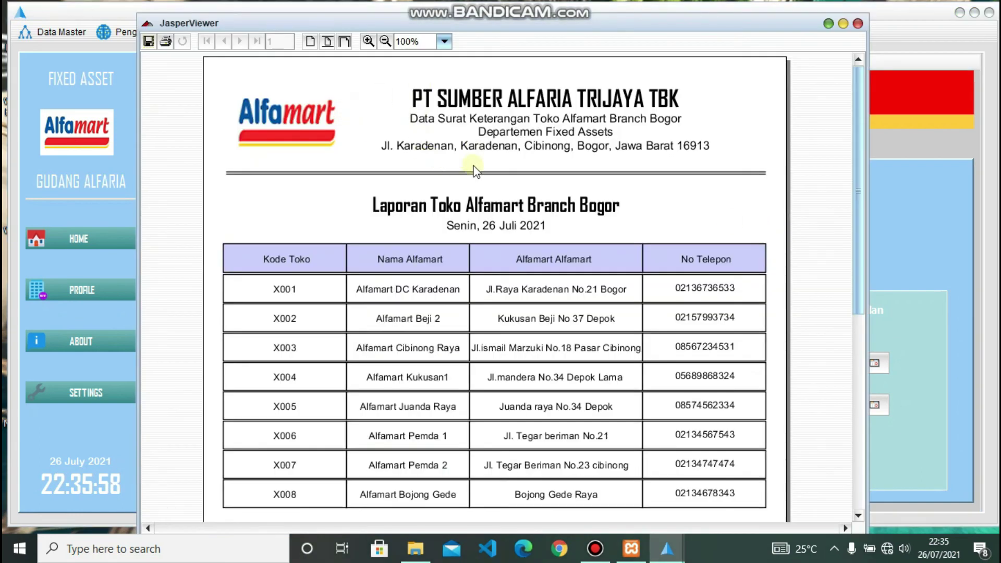
{"action": "scroll", "coordinate": [501, 281], "scroll_direction": "down", "scroll_amount": 10}
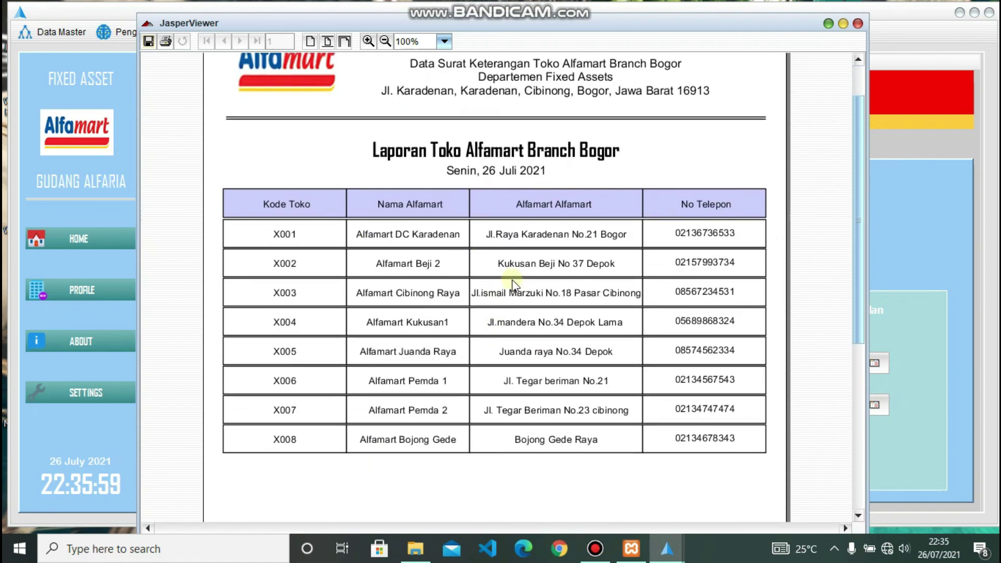
{"action": "scroll", "coordinate": [508, 356], "scroll_direction": "down", "scroll_amount": 8}
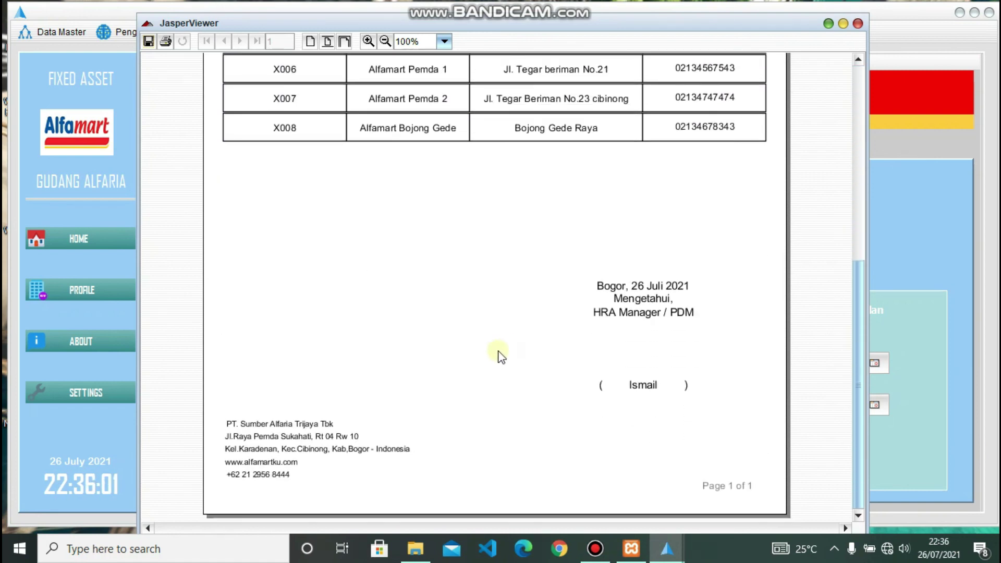
{"action": "left_click", "coordinate": [857, 24]}
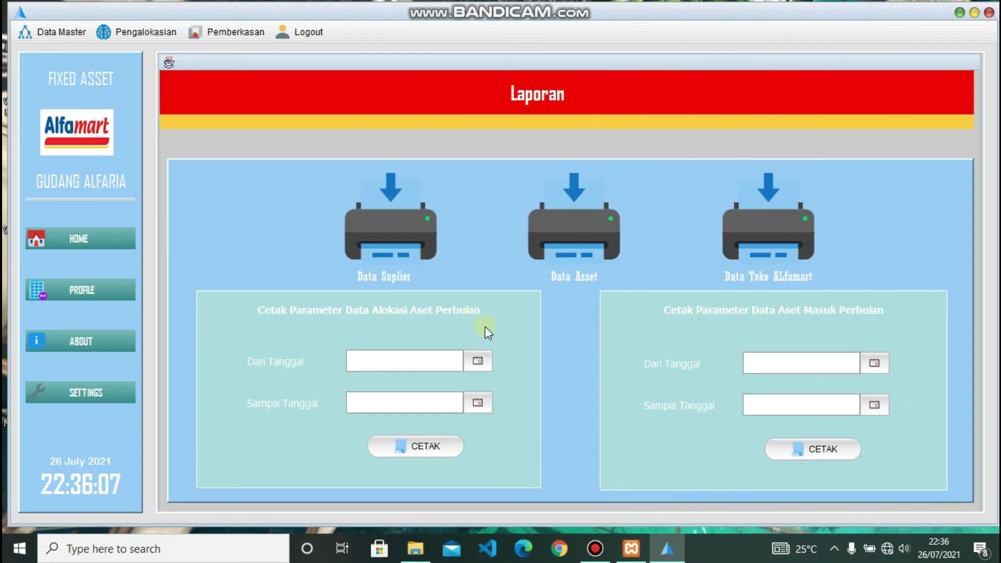
- Print the allocation report for 16 July 2020 to 26 July 2021, view at 75%, then close it
{"action": "left_click", "coordinate": [482, 360]}
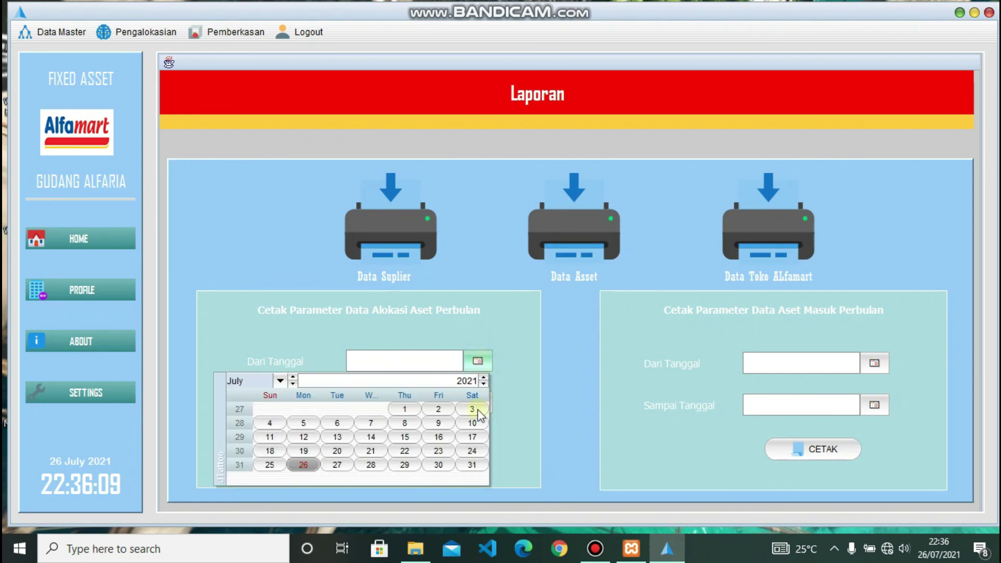
{"action": "left_click", "coordinate": [484, 378]}
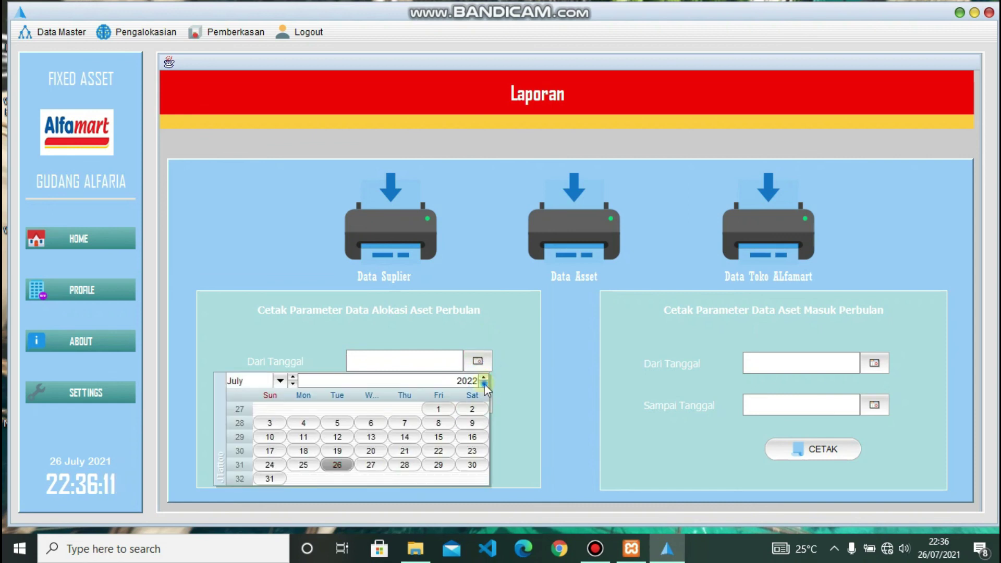
{"action": "left_click", "coordinate": [484, 384]}
{"action": "left_click", "coordinate": [483, 384]}
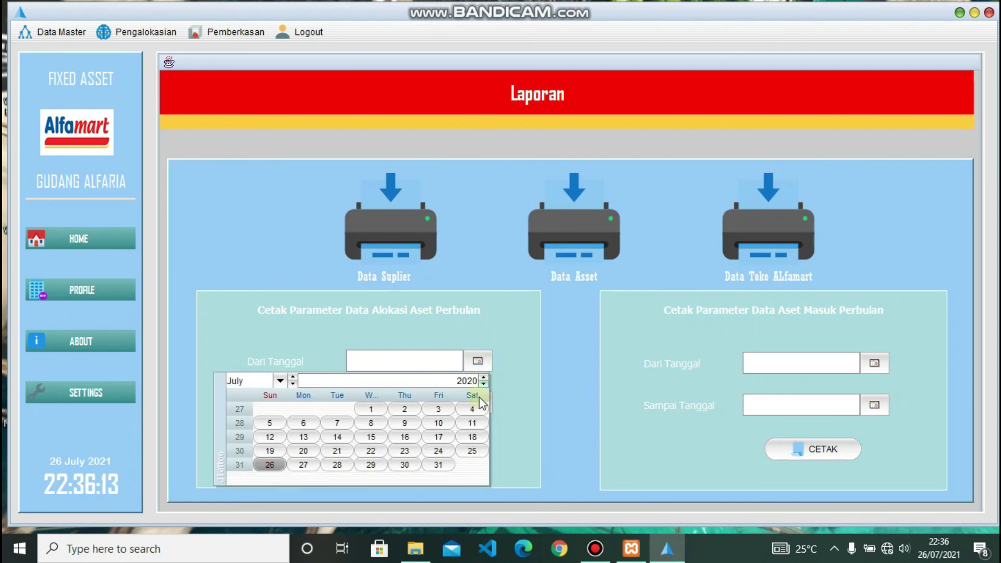
{"action": "left_click", "coordinate": [405, 437]}
{"action": "left_click", "coordinate": [478, 402]}
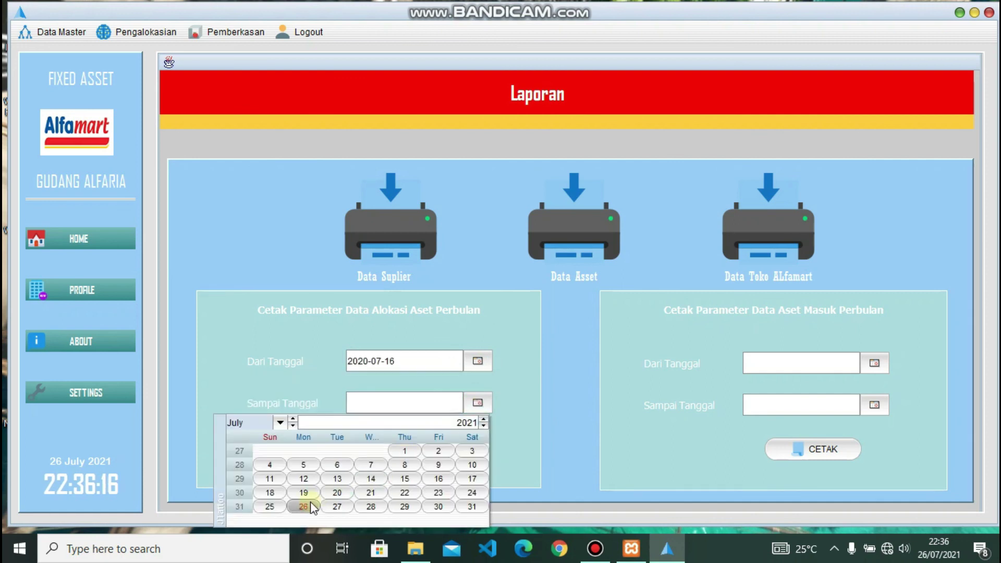
{"action": "left_click", "coordinate": [304, 506]}
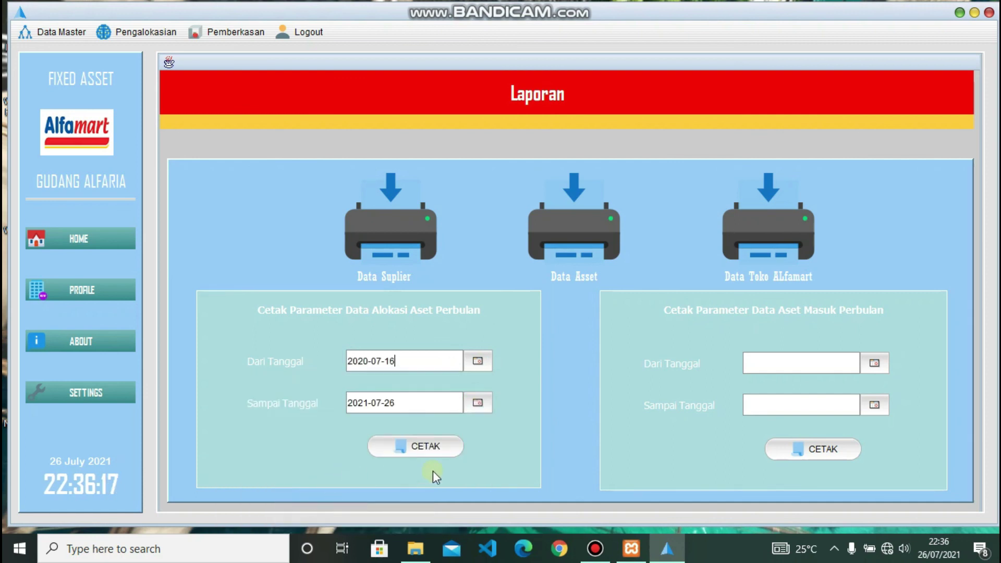
{"action": "left_click", "coordinate": [417, 449]}
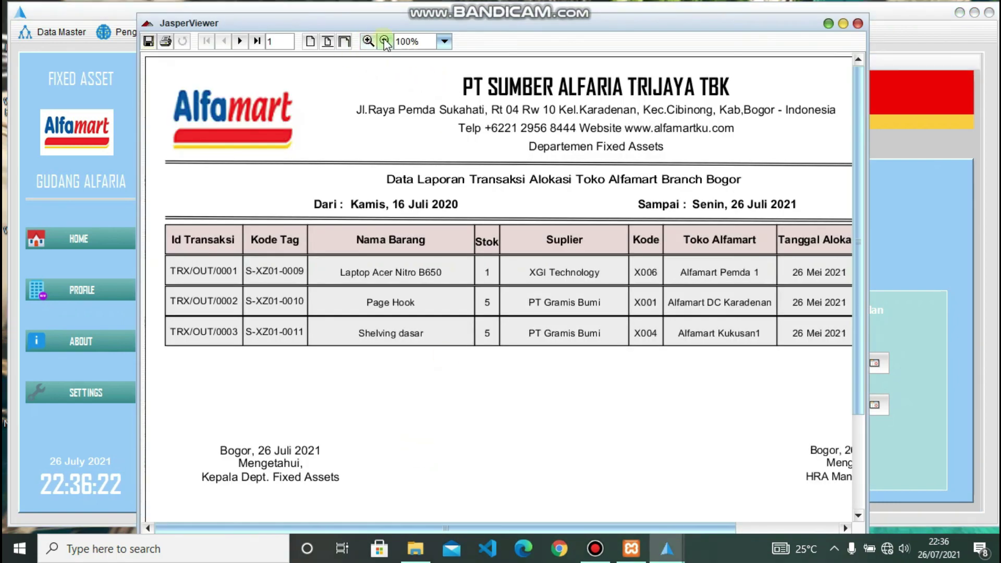
{"action": "left_click", "coordinate": [384, 42]}
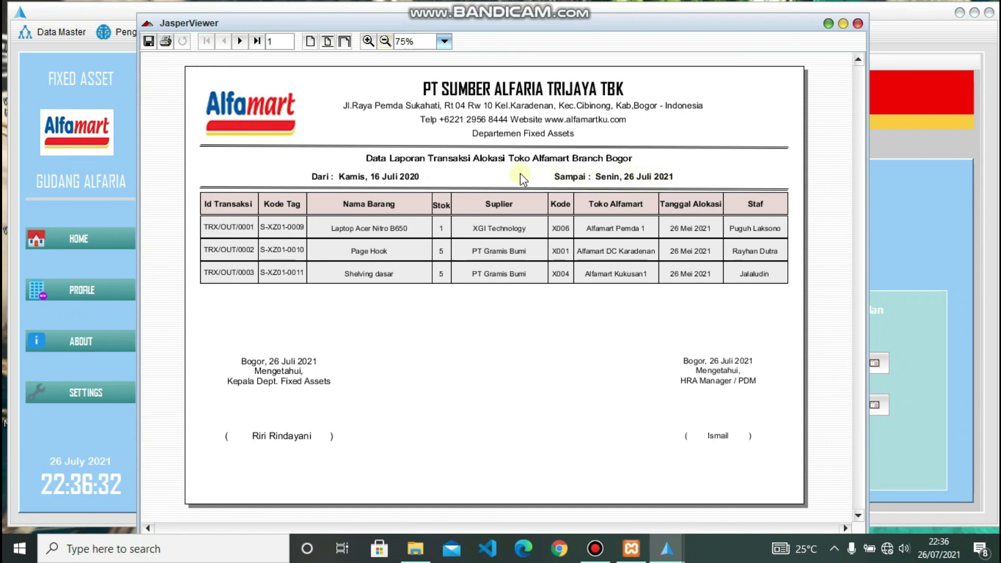
{"action": "left_click", "coordinate": [858, 23]}
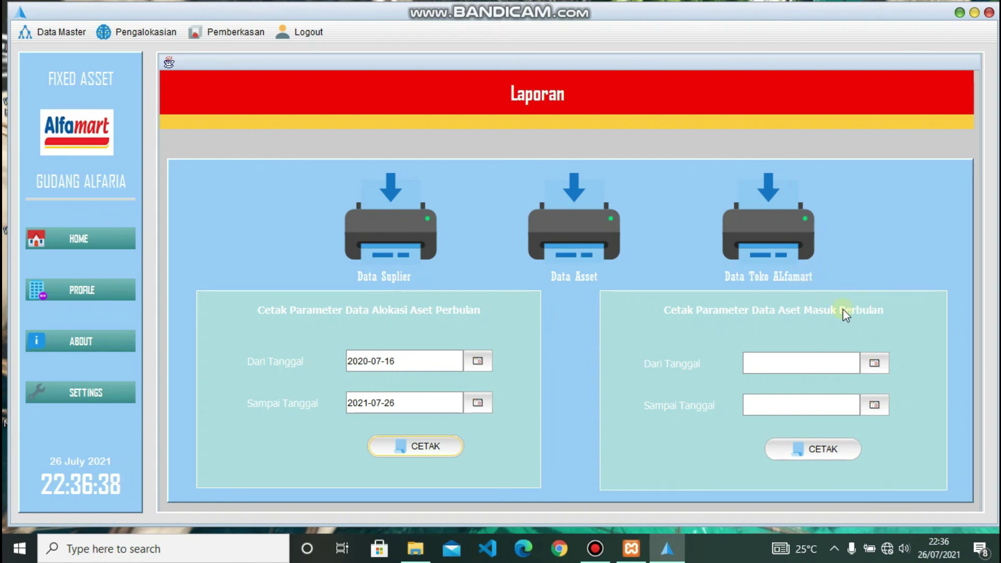
- Print the incoming-asset report for 3 June to 26 July 2021 and view both pages at 75%
{"action": "left_click", "coordinate": [876, 365]}
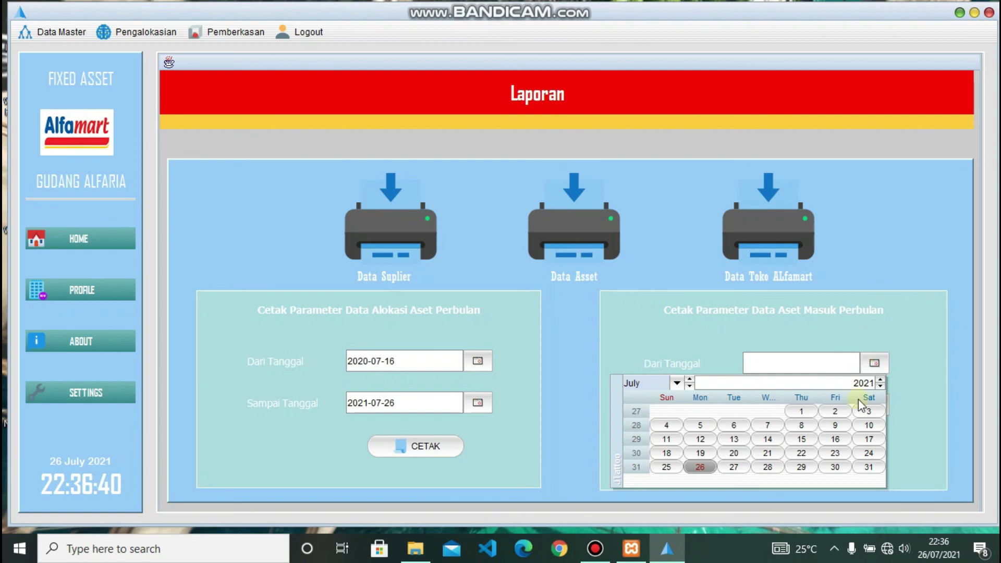
{"action": "left_click", "coordinate": [690, 380]}
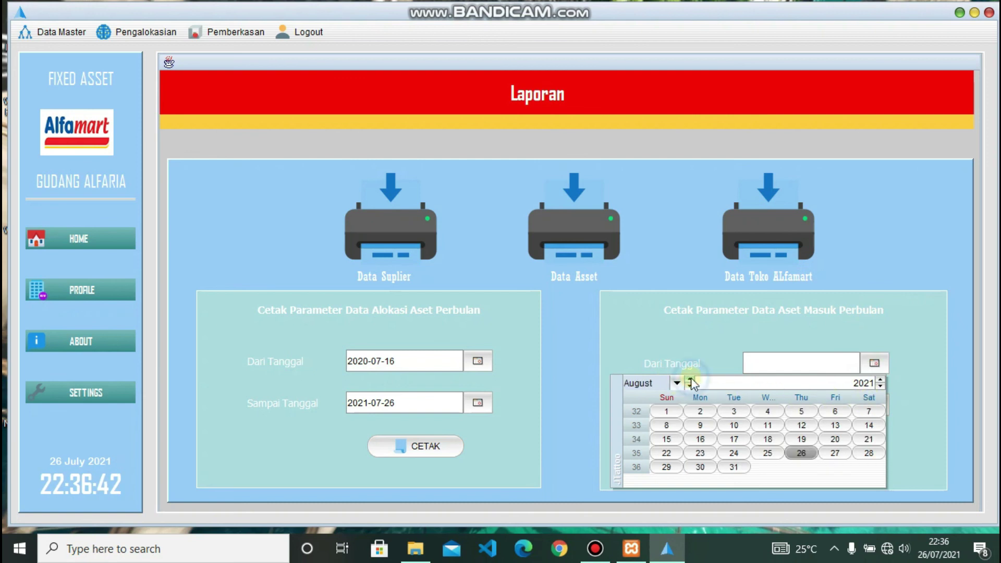
{"action": "left_click", "coordinate": [690, 386]}
{"action": "left_click", "coordinate": [690, 386]}
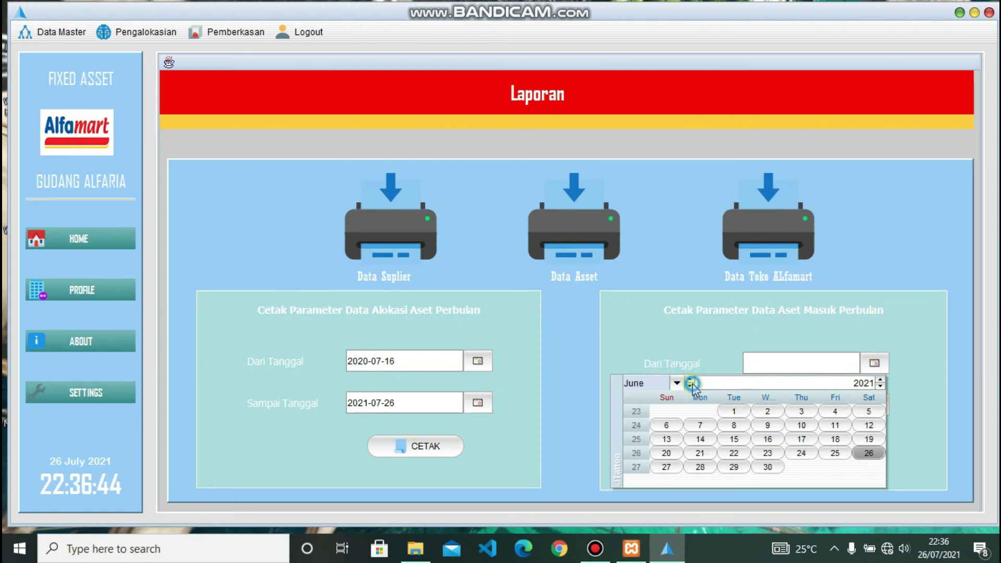
{"action": "left_click", "coordinate": [800, 413]}
{"action": "left_click", "coordinate": [875, 409]}
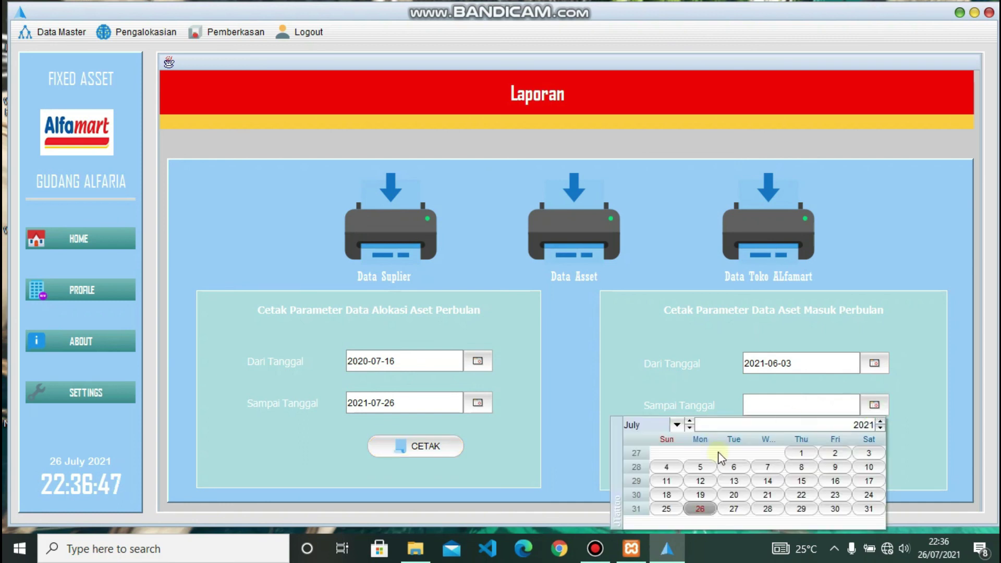
{"action": "left_click", "coordinate": [707, 505]}
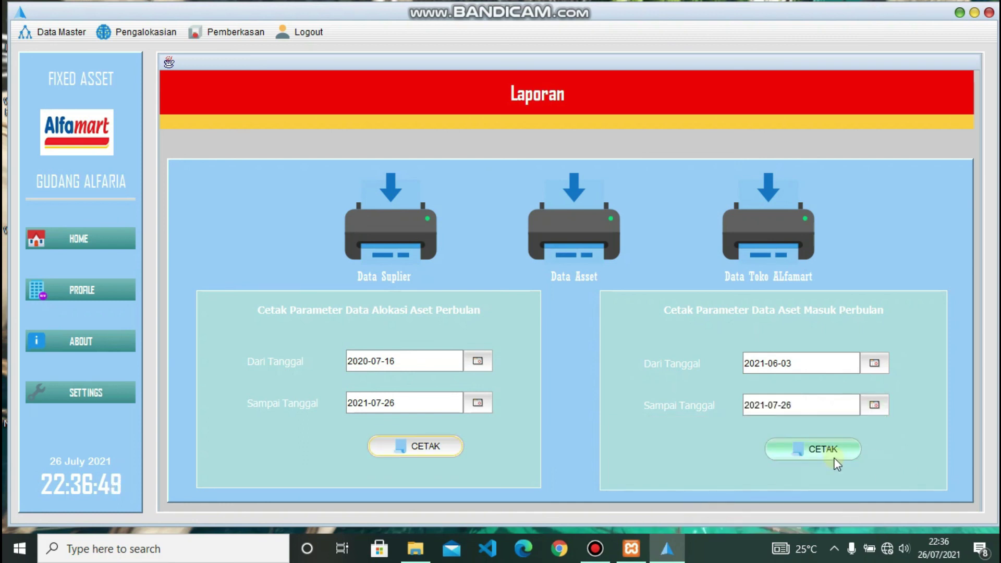
{"action": "left_click", "coordinate": [820, 453]}
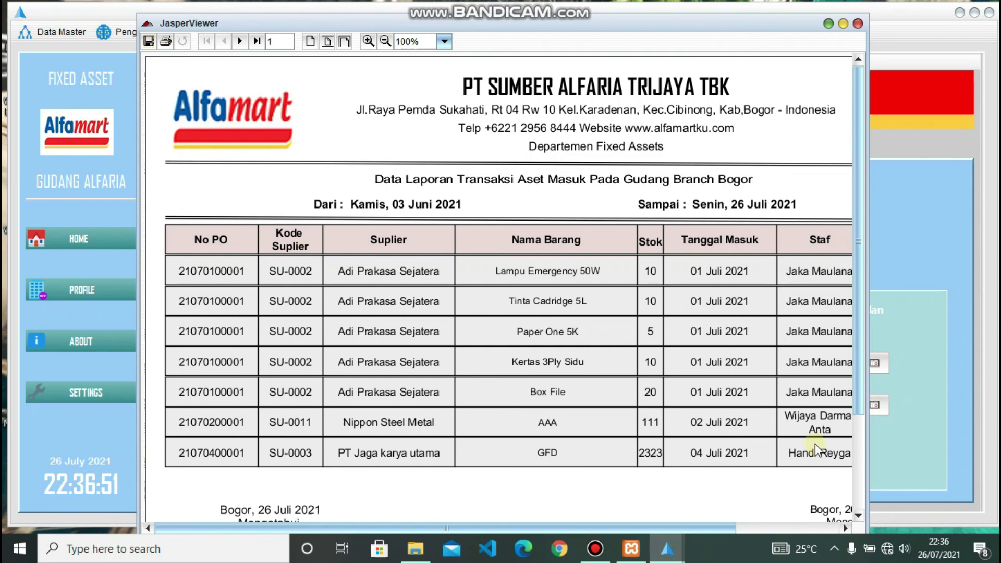
{"action": "left_click", "coordinate": [385, 41]}
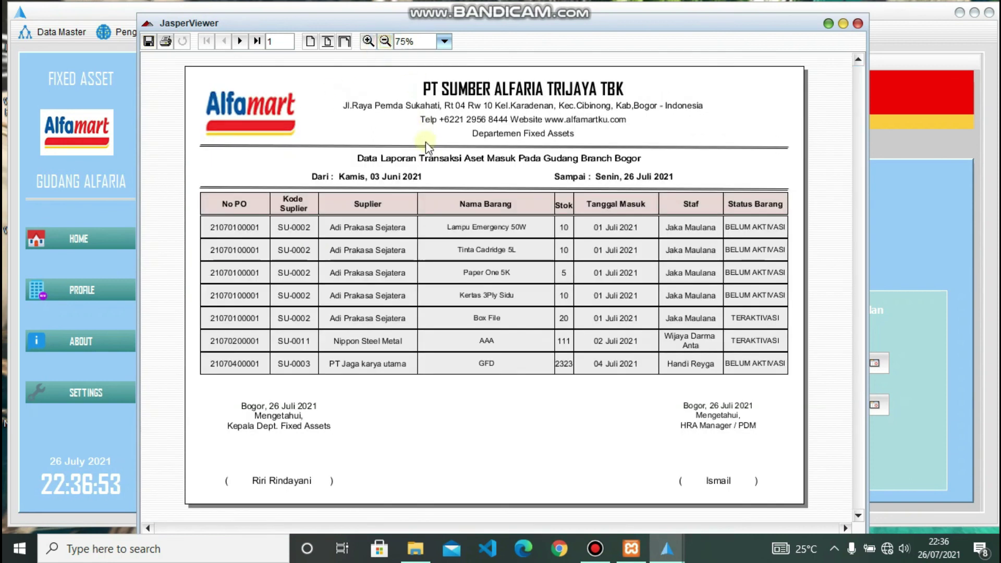
{"action": "left_click", "coordinate": [240, 42]}
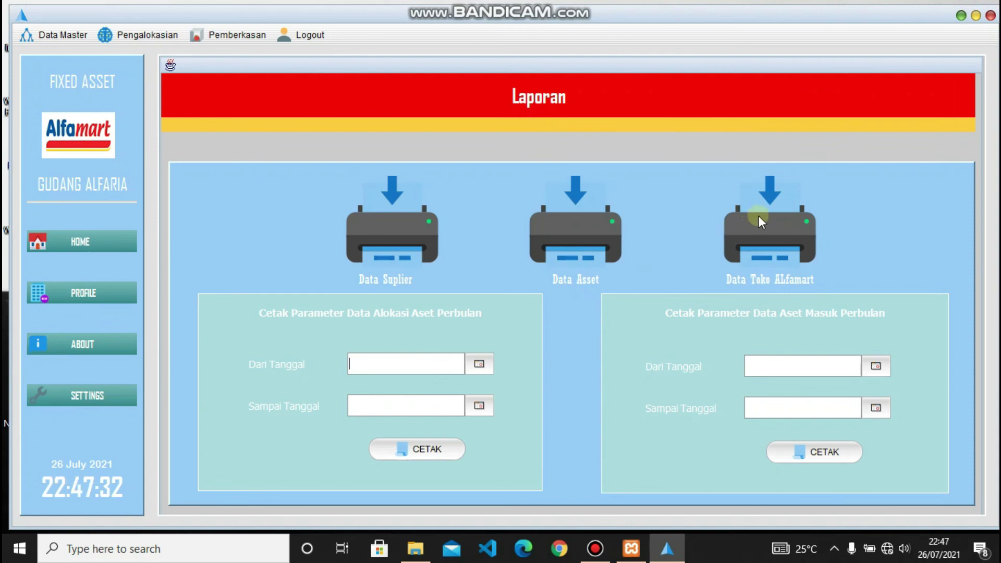
- Show the home asset table filtered to TERAKTIVASI assets
{"action": "left_click", "coordinate": [70, 242]}
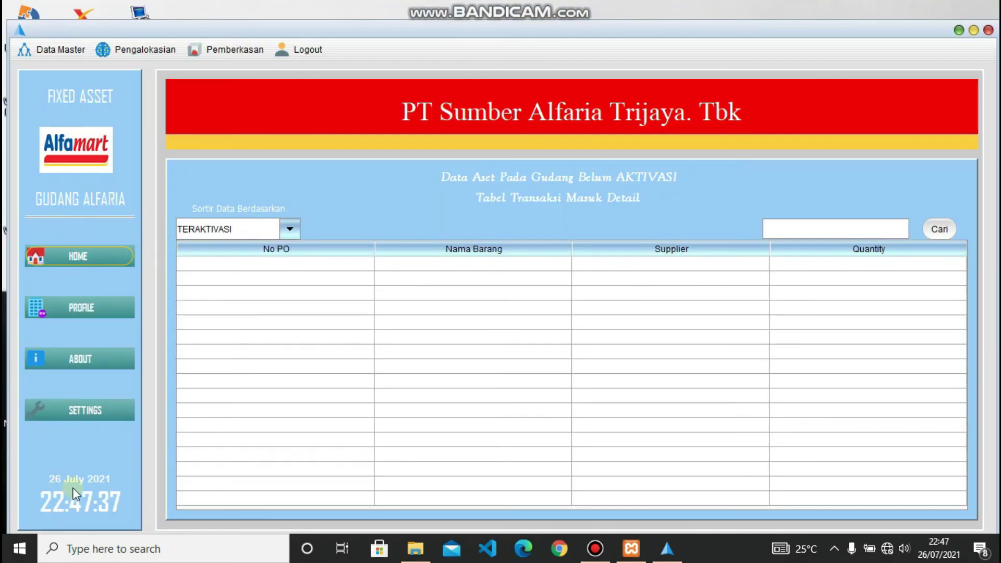
{"action": "left_click", "coordinate": [278, 234]}
{"action": "left_click", "coordinate": [266, 244]}
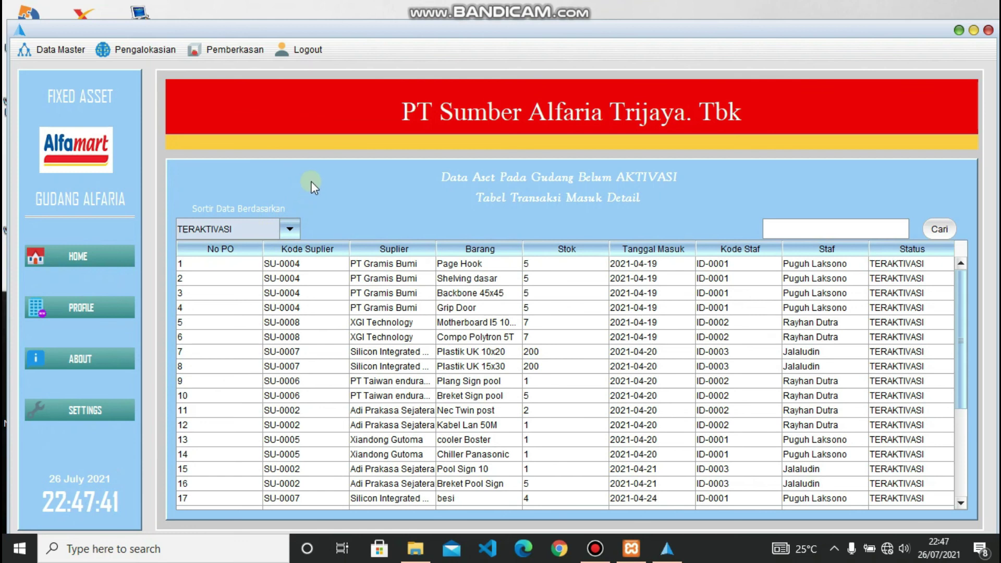
- Exit the program through Logout and confirm the exit
{"action": "left_click", "coordinate": [308, 49]}
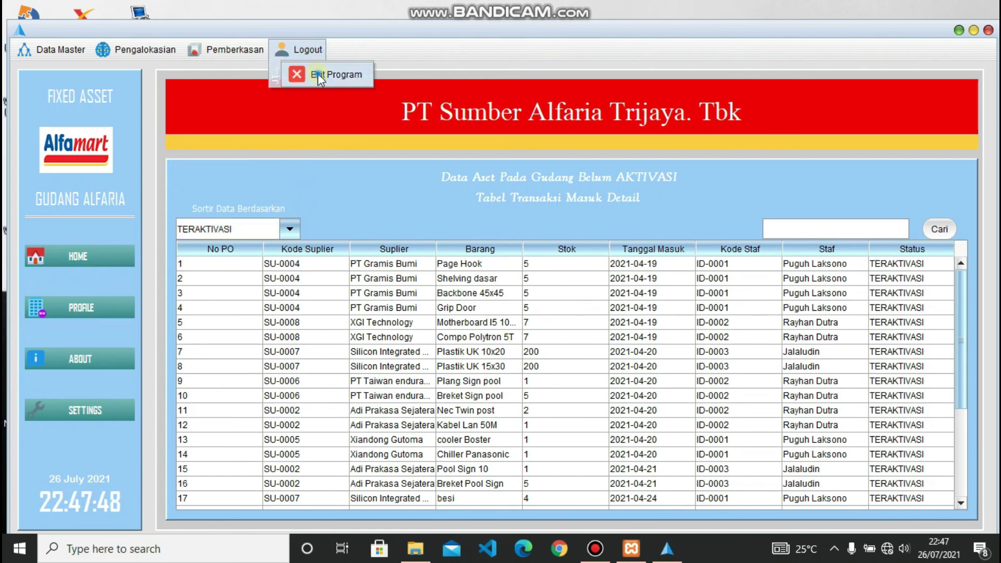
{"action": "left_click", "coordinate": [321, 74]}
{"action": "left_click", "coordinate": [487, 291]}
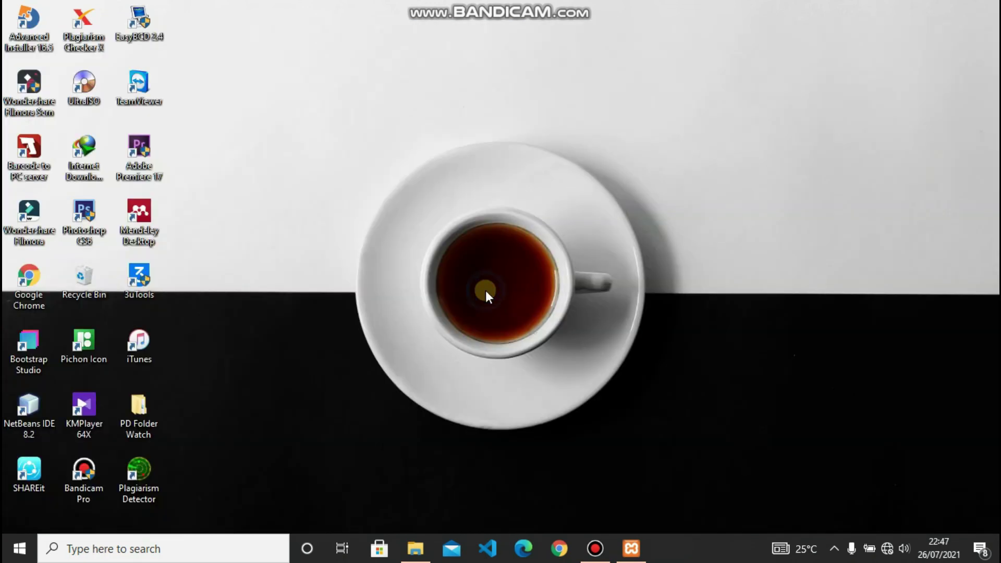